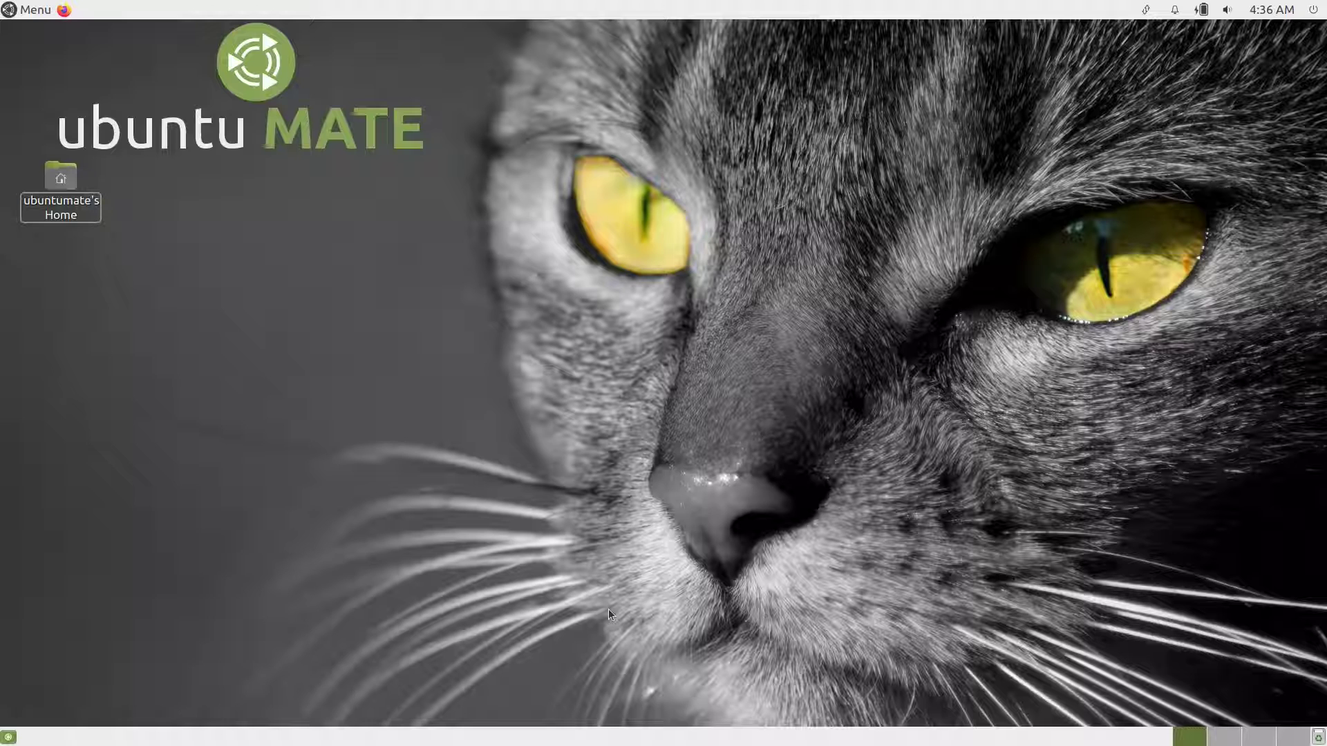
- Find the Welcome application among the installed programs and pin it to the desktop
left_click(23, 10)
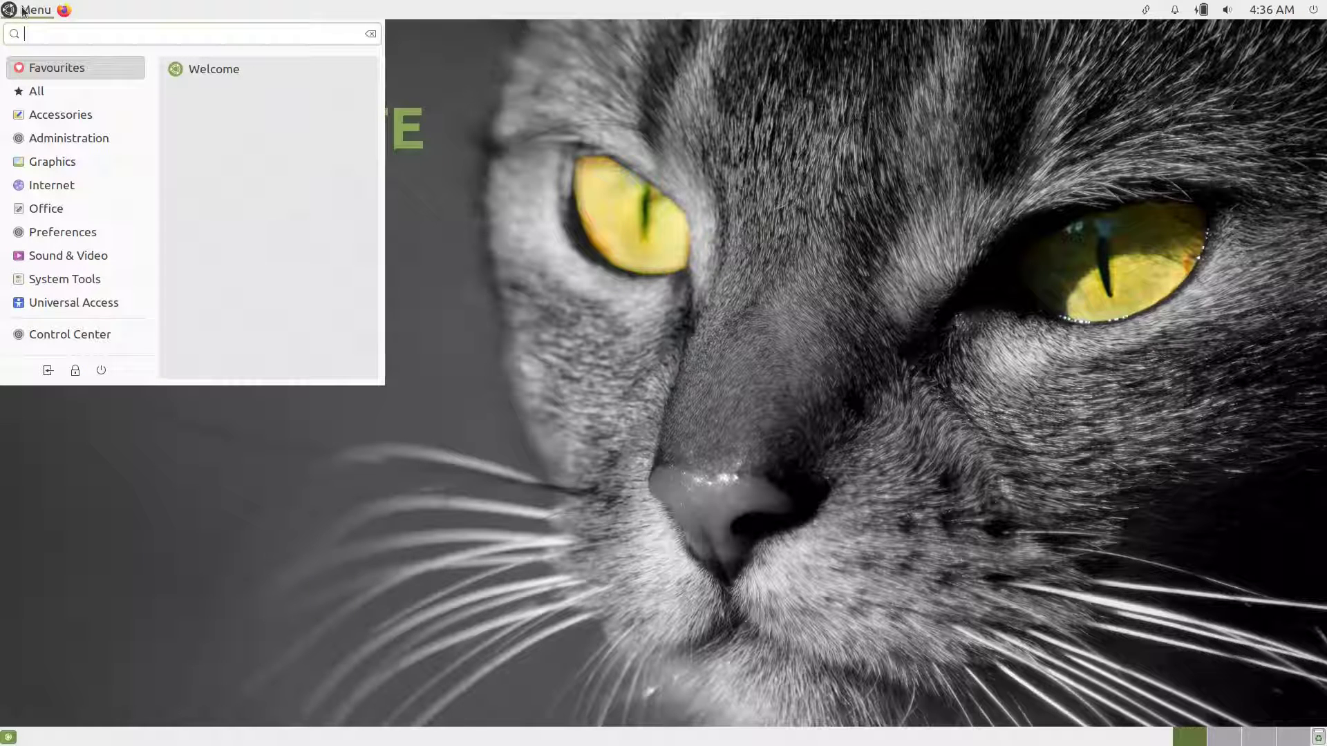
type("wel")
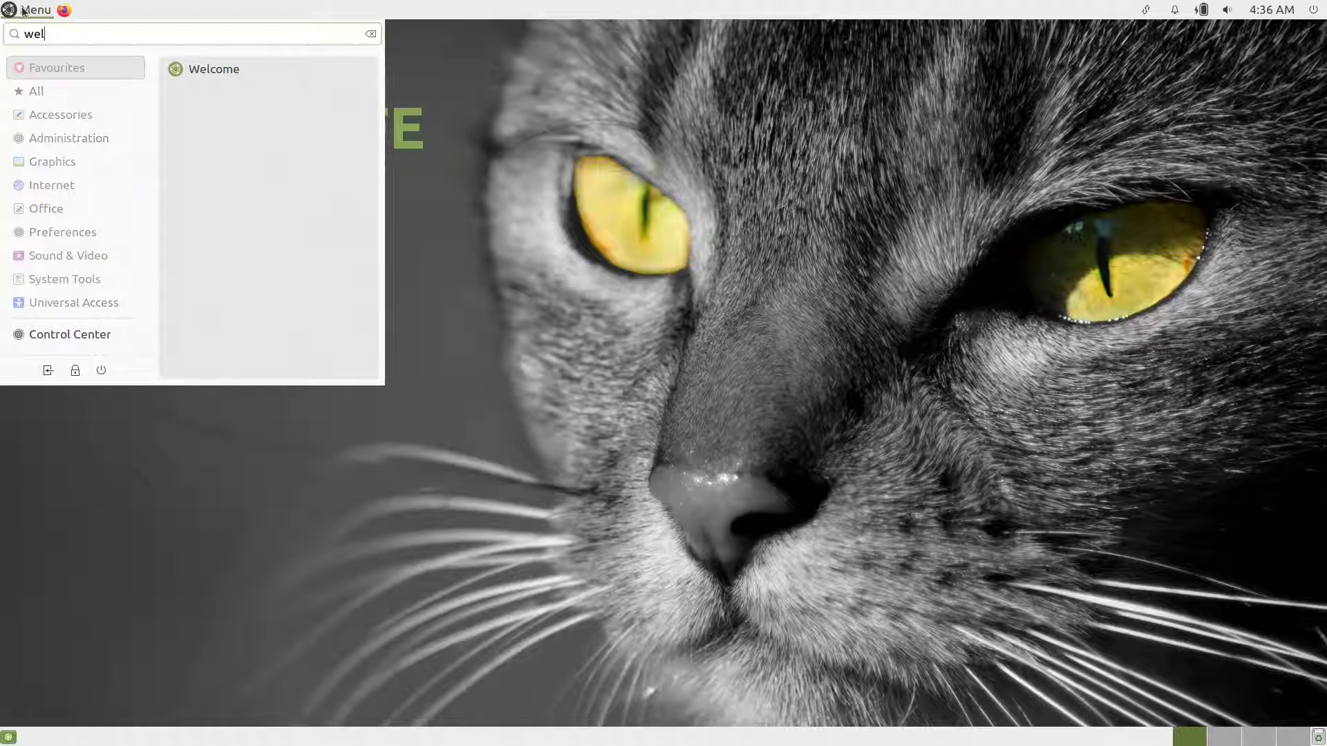
right_click(232, 67)
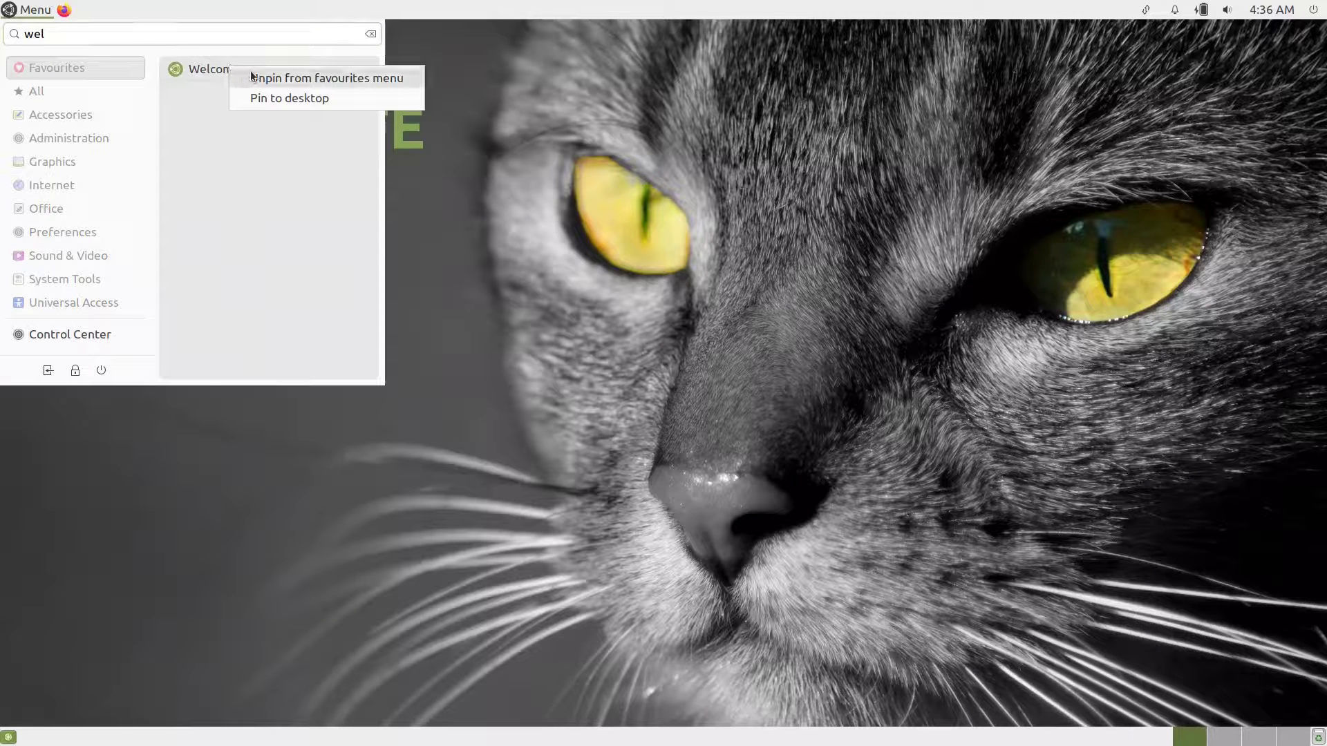
left_click(275, 99)
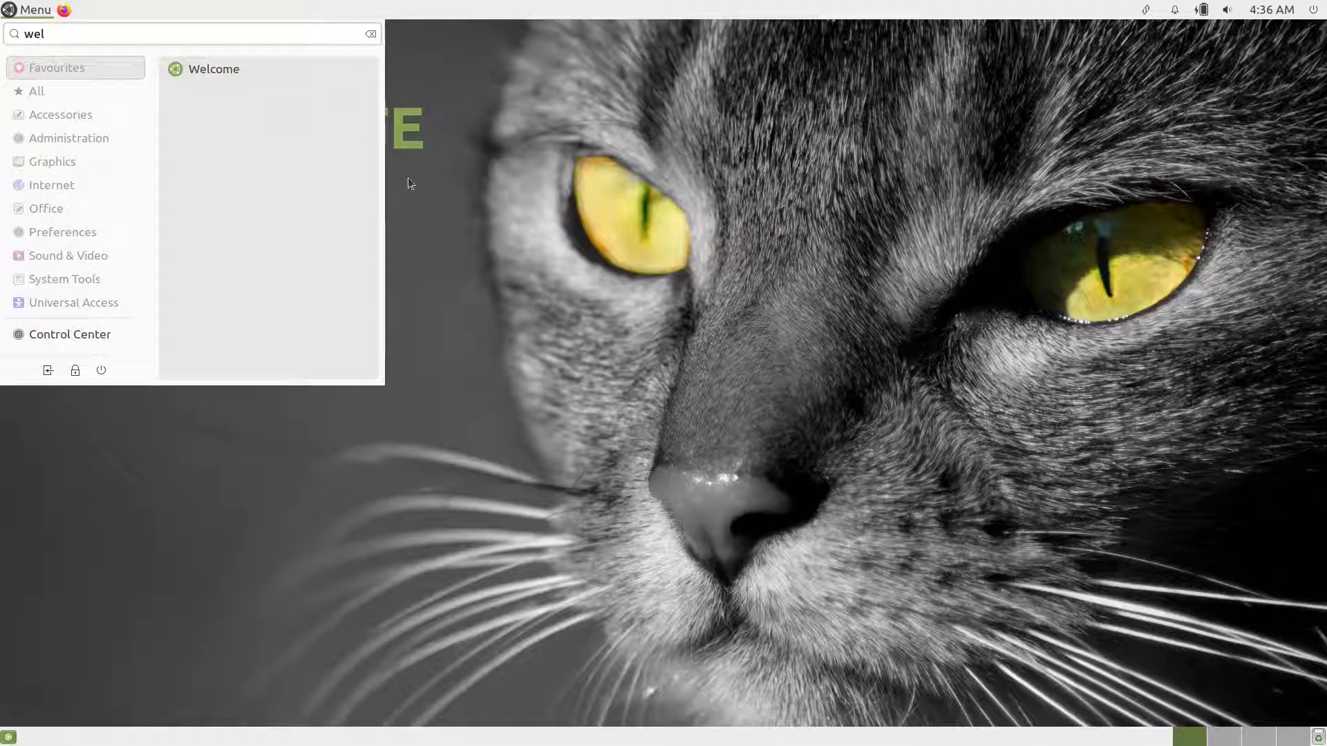
left_click(415, 194)
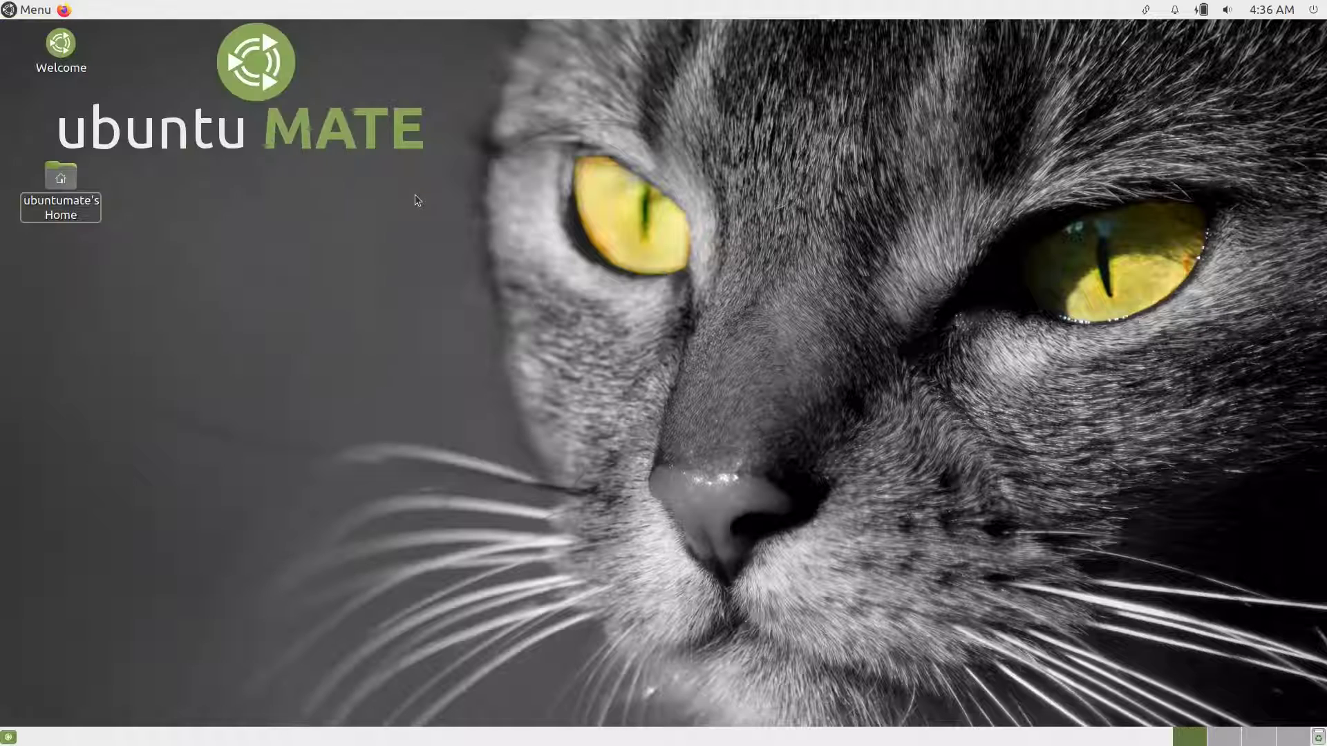
- Launch Welcome from its desktop shortcut and open the Getting Started topic selection
double_click(64, 51)
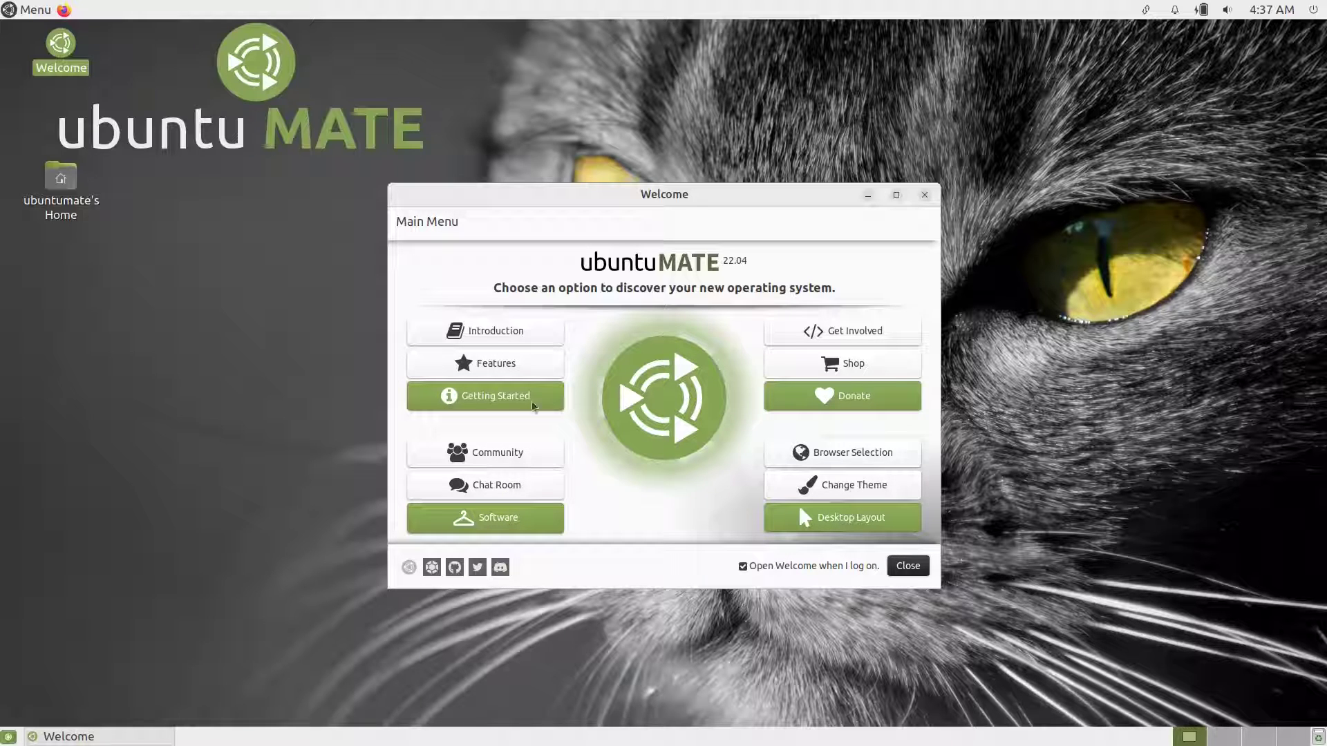
left_click(462, 397)
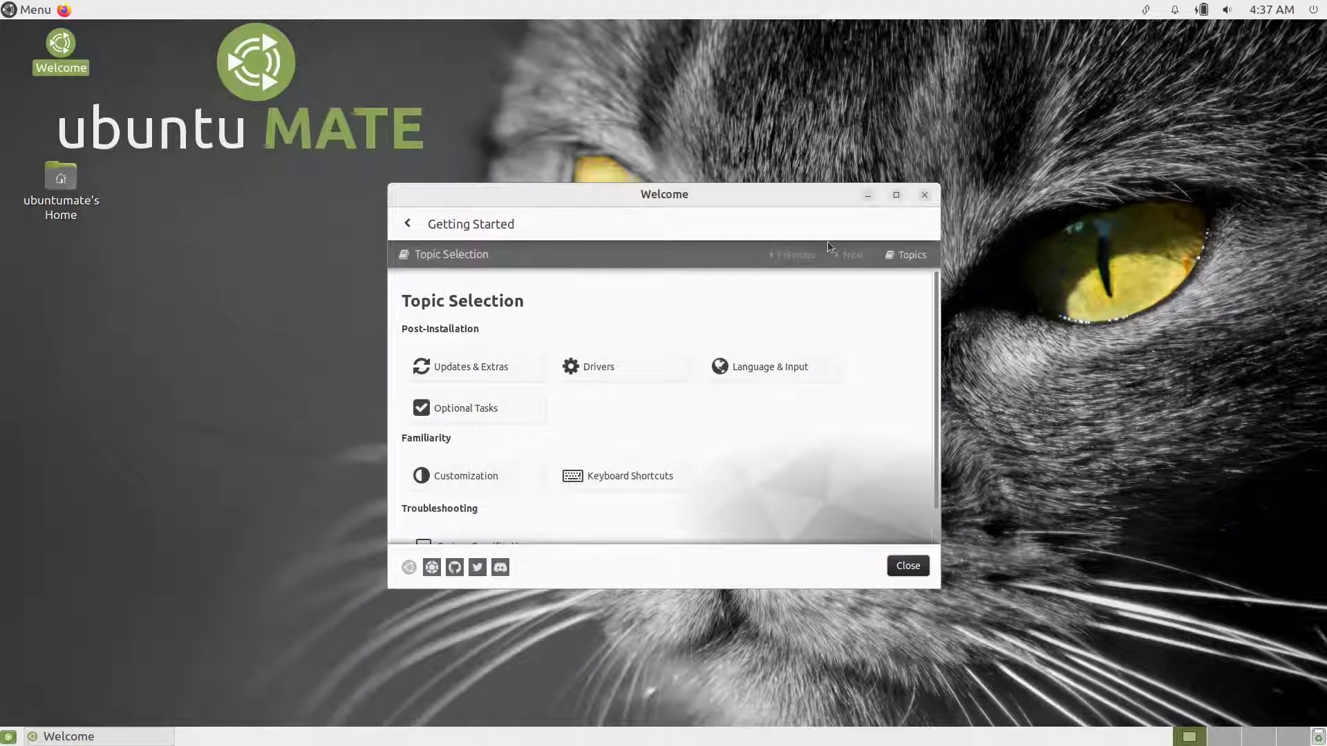
scroll(834, 405, "down", 1)
scroll(795, 406, "up", 1)
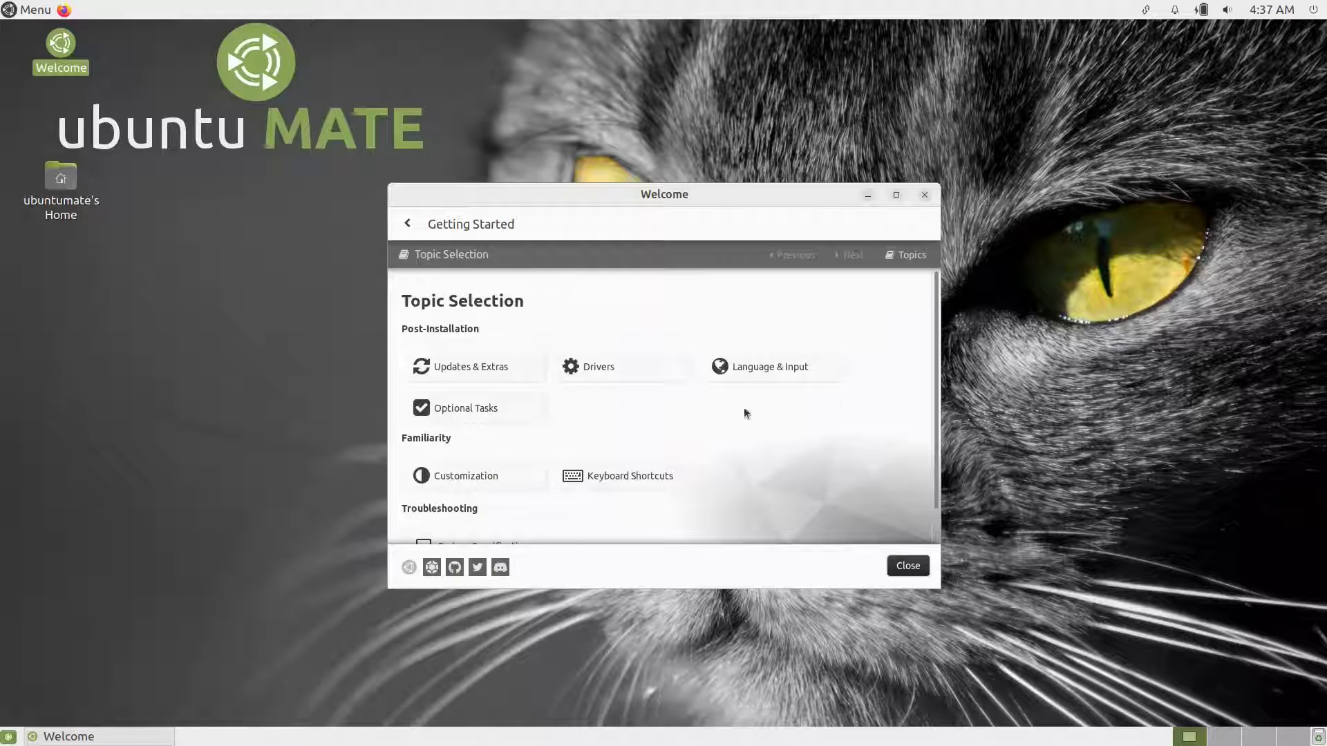
- Review the Updates & Extras topic, from the software updater and codecs through the additional screen savers and themes
left_click(451, 365)
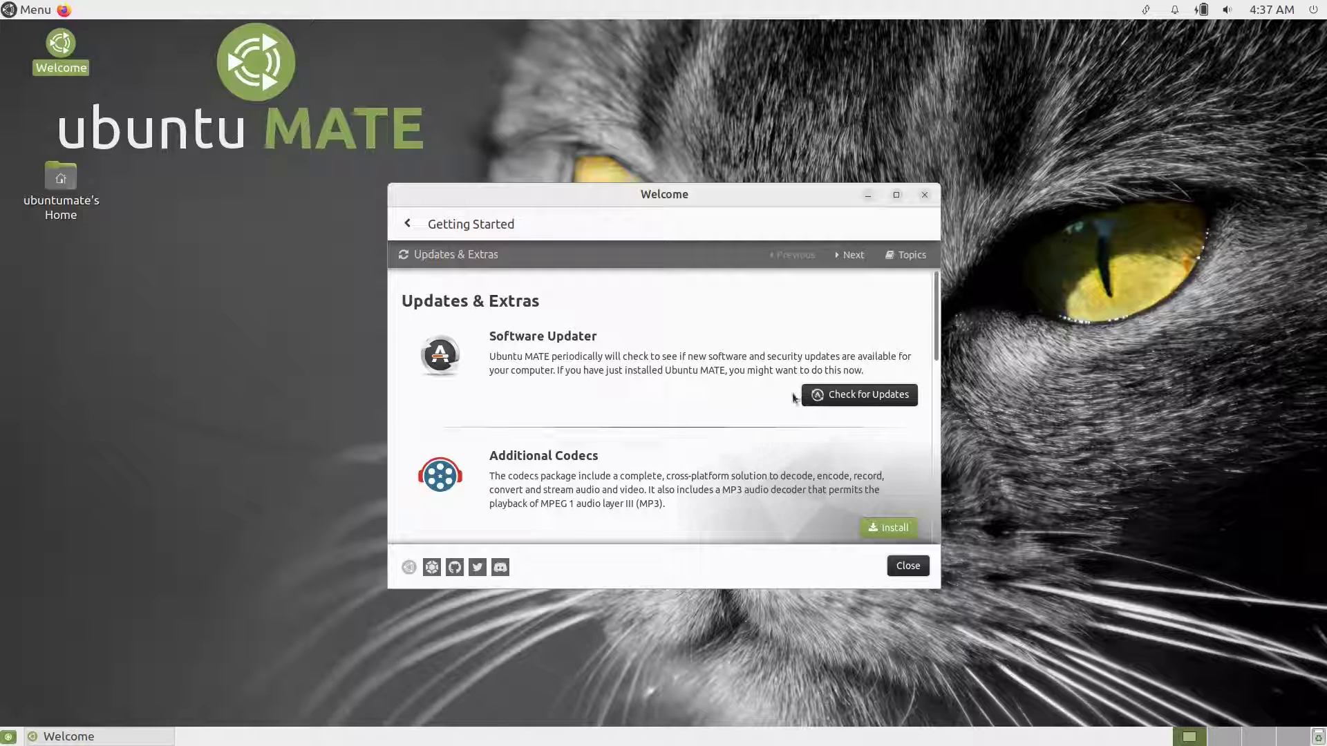
scroll(725, 407, "down", 1)
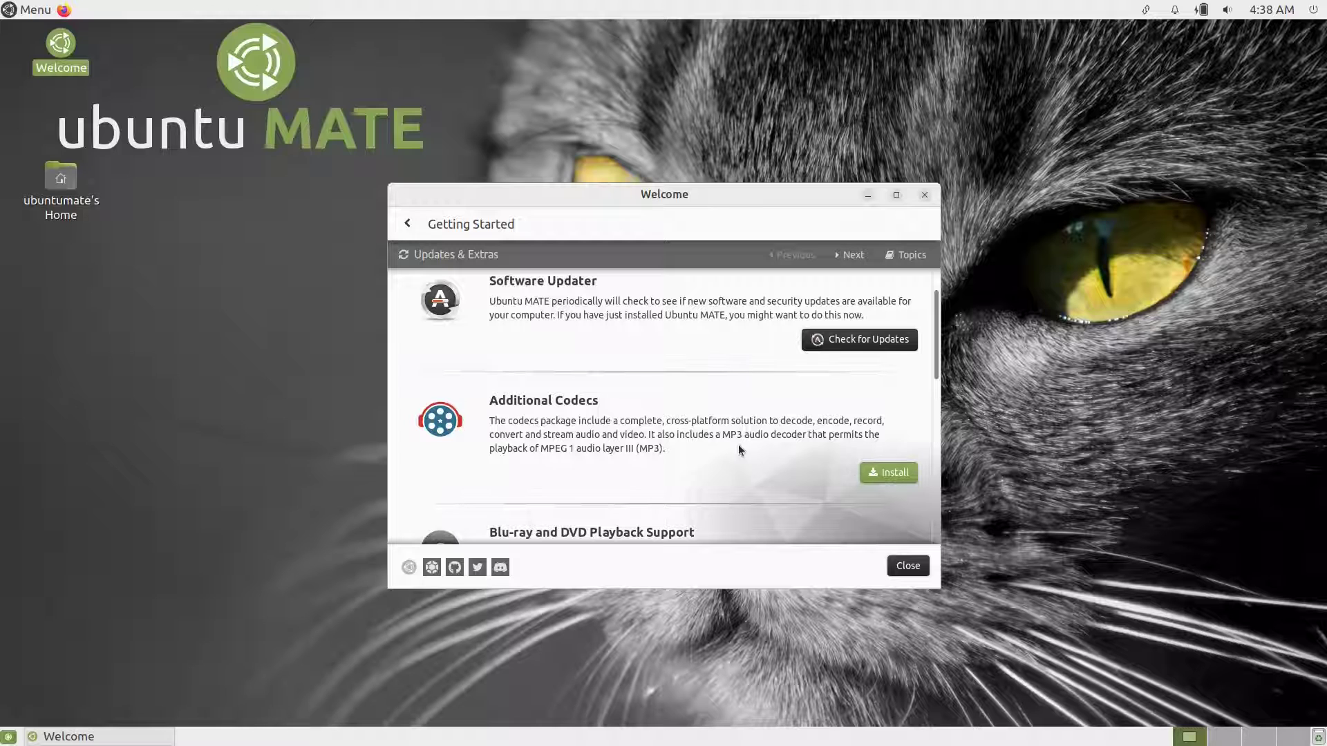
scroll(738, 446, "down", 3)
scroll(720, 443, "down", 5)
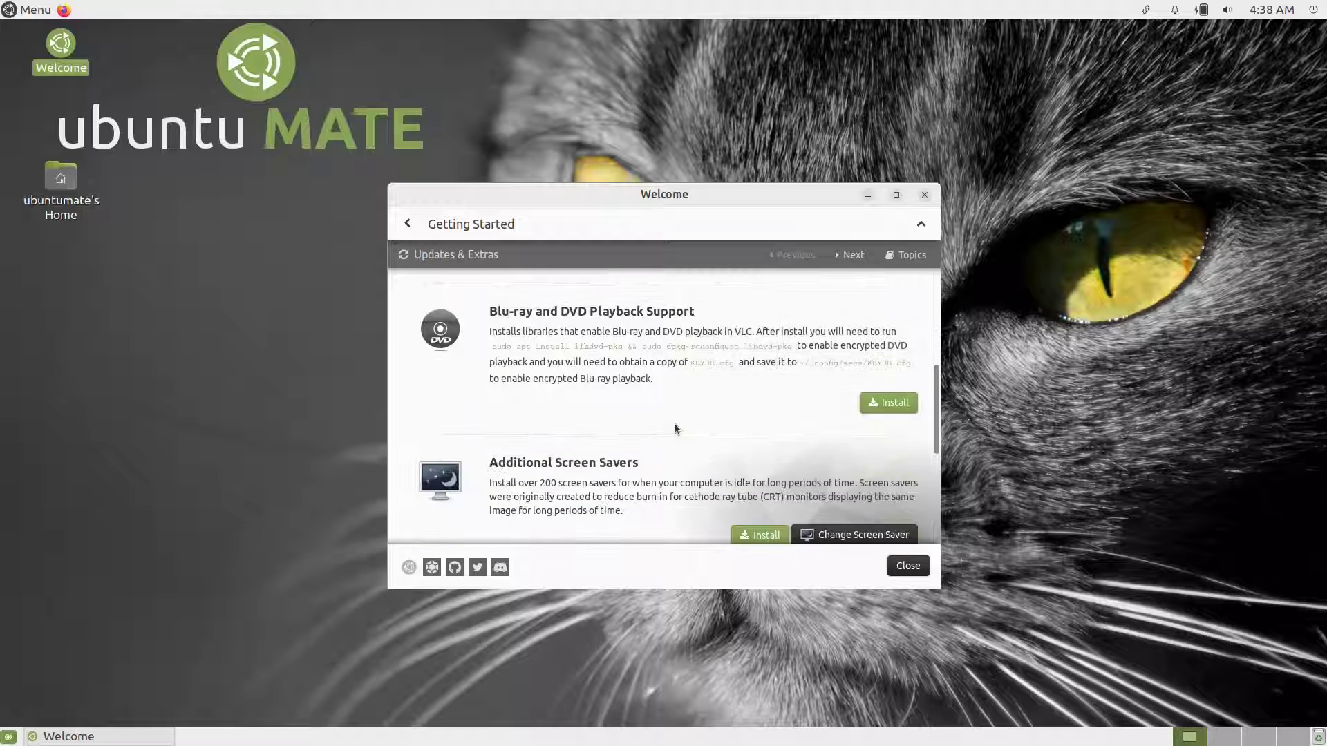
scroll(674, 424, "down", 1)
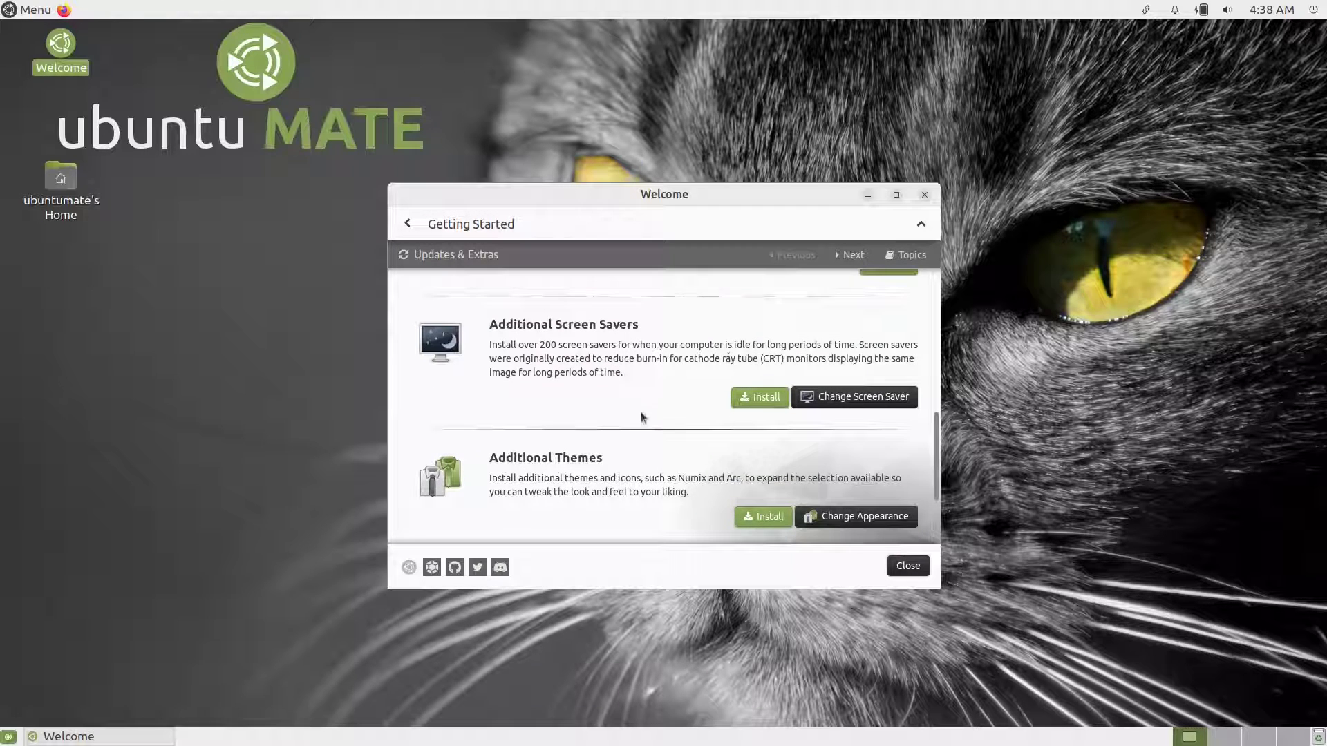
scroll(723, 484, "down", 1)
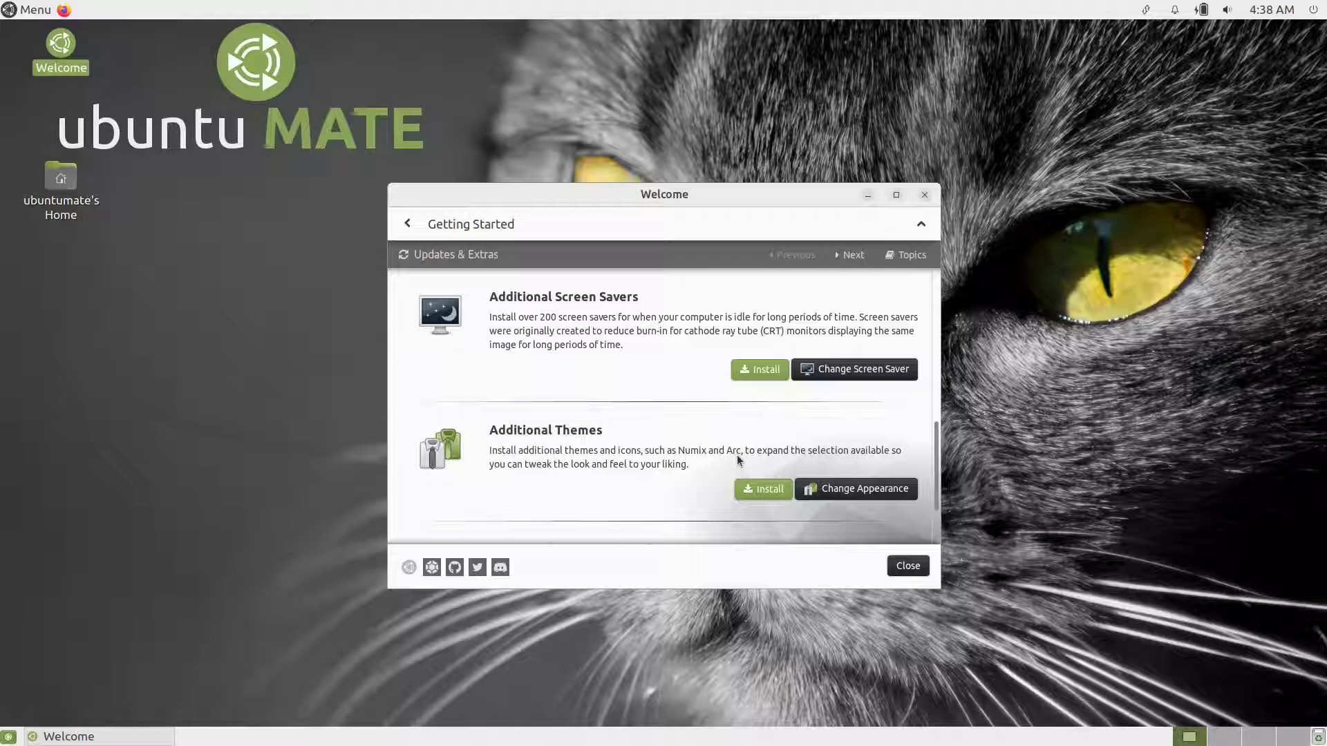
scroll(635, 446, "down", 3)
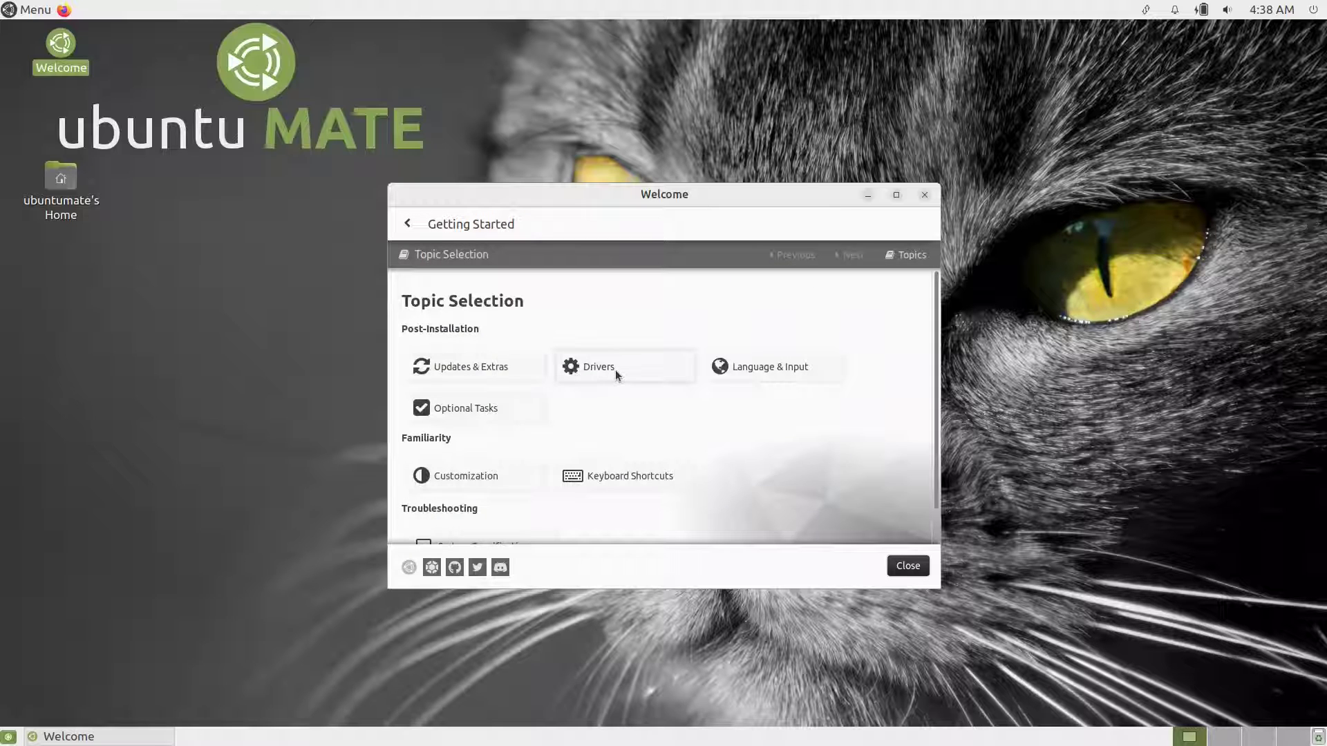
- Examine the Drivers topic and the Language & Input topic in Getting Started
left_click(615, 370)
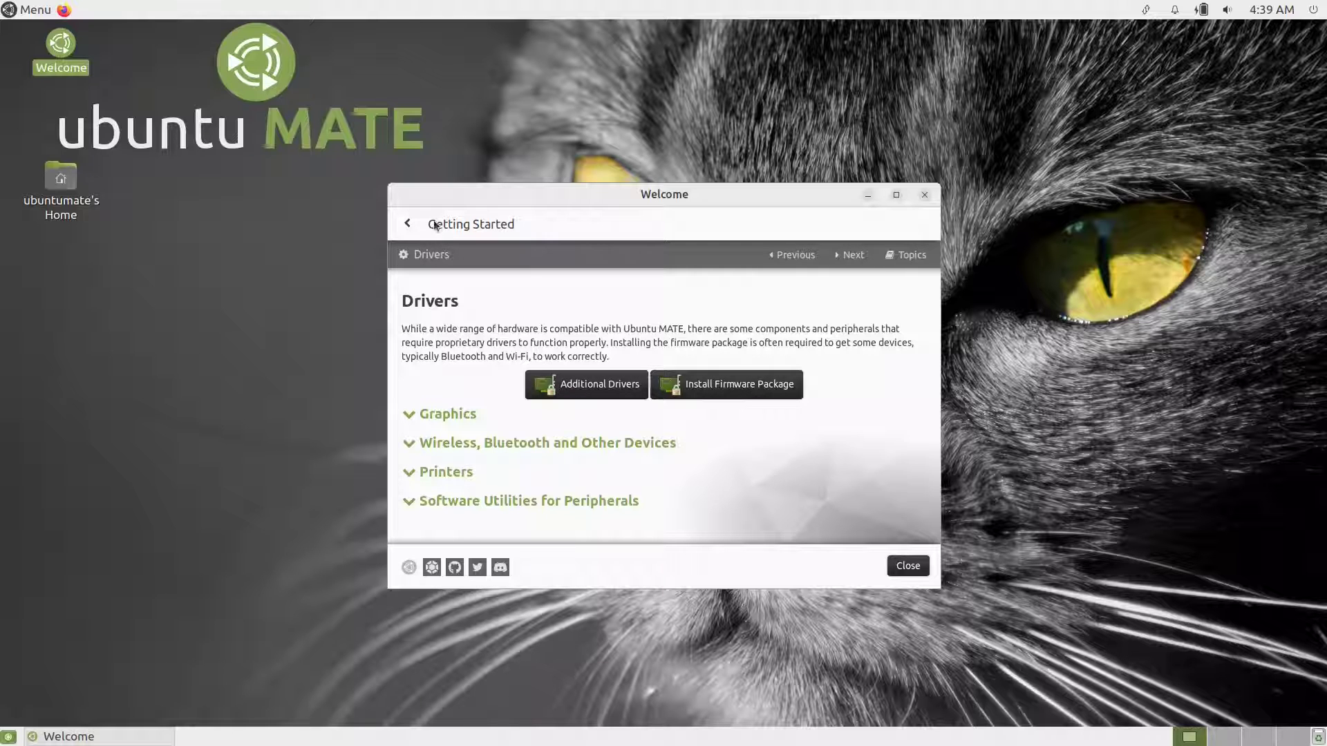
left_click(409, 223)
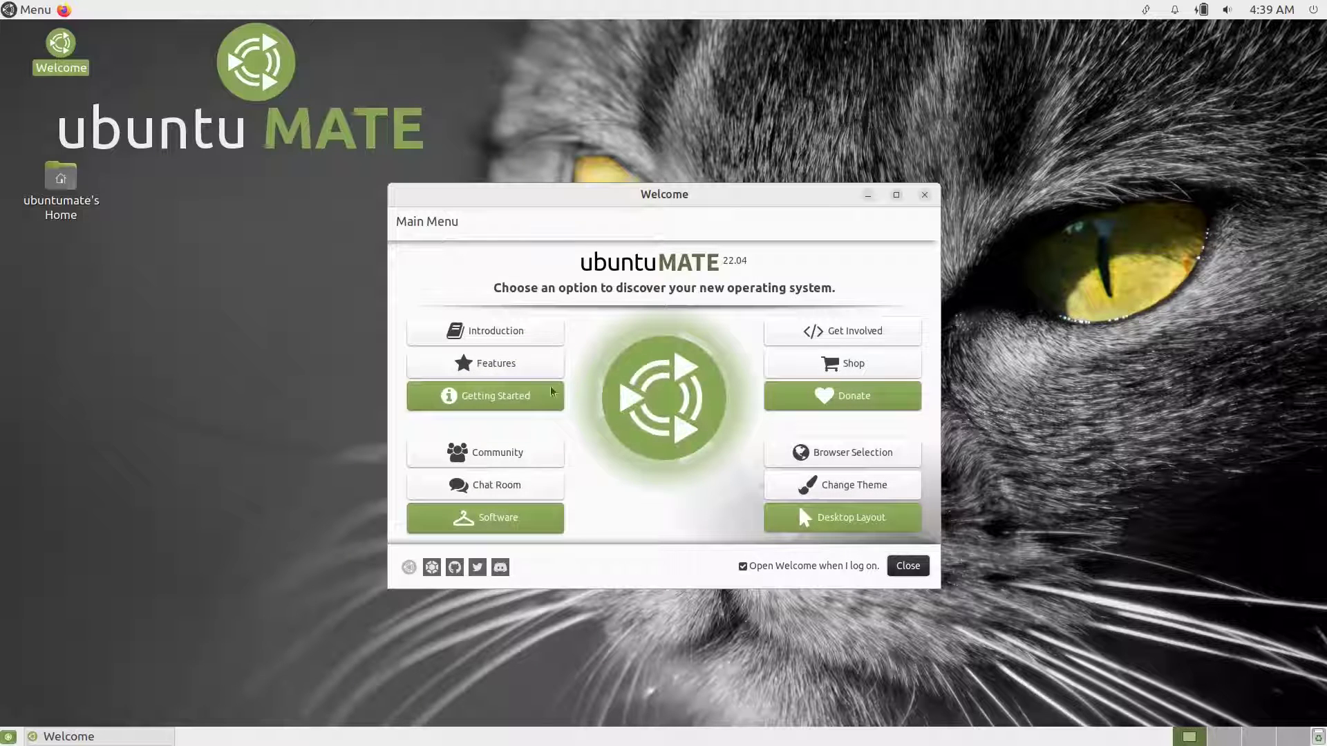
left_click(545, 397)
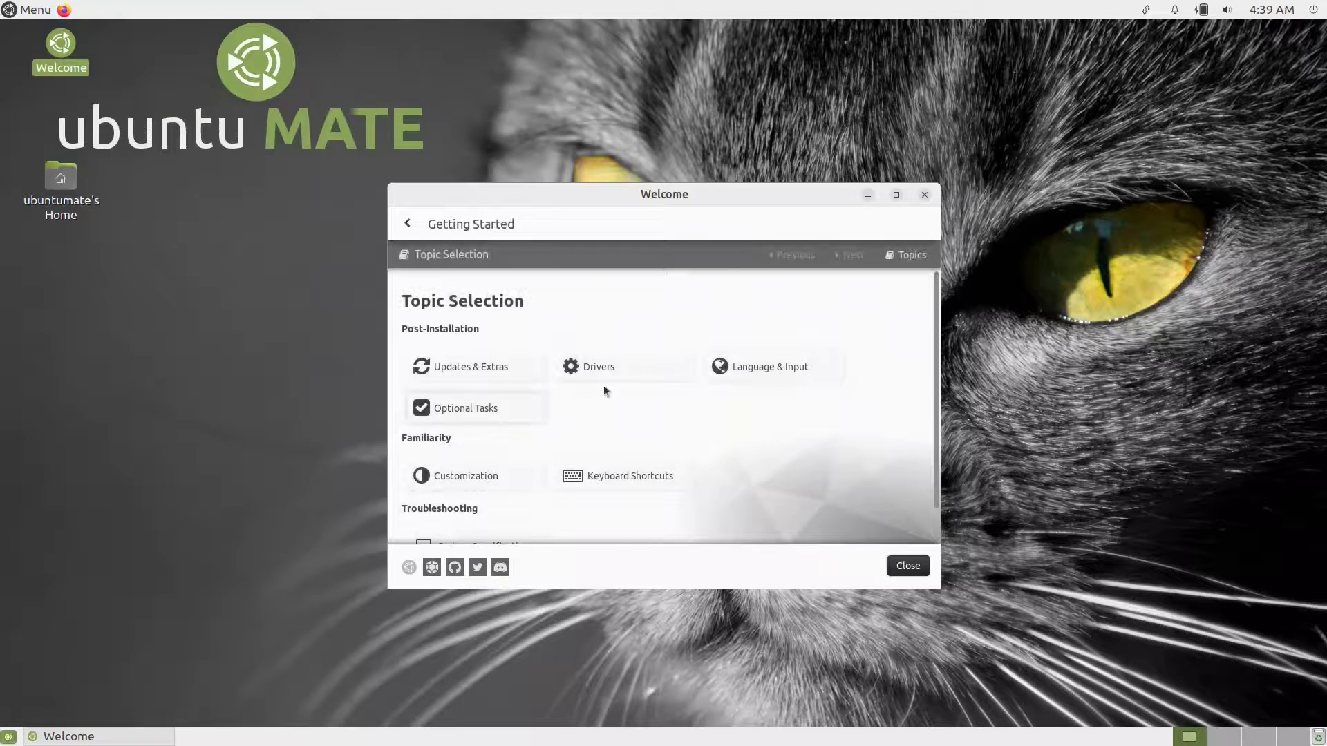
left_click(765, 364)
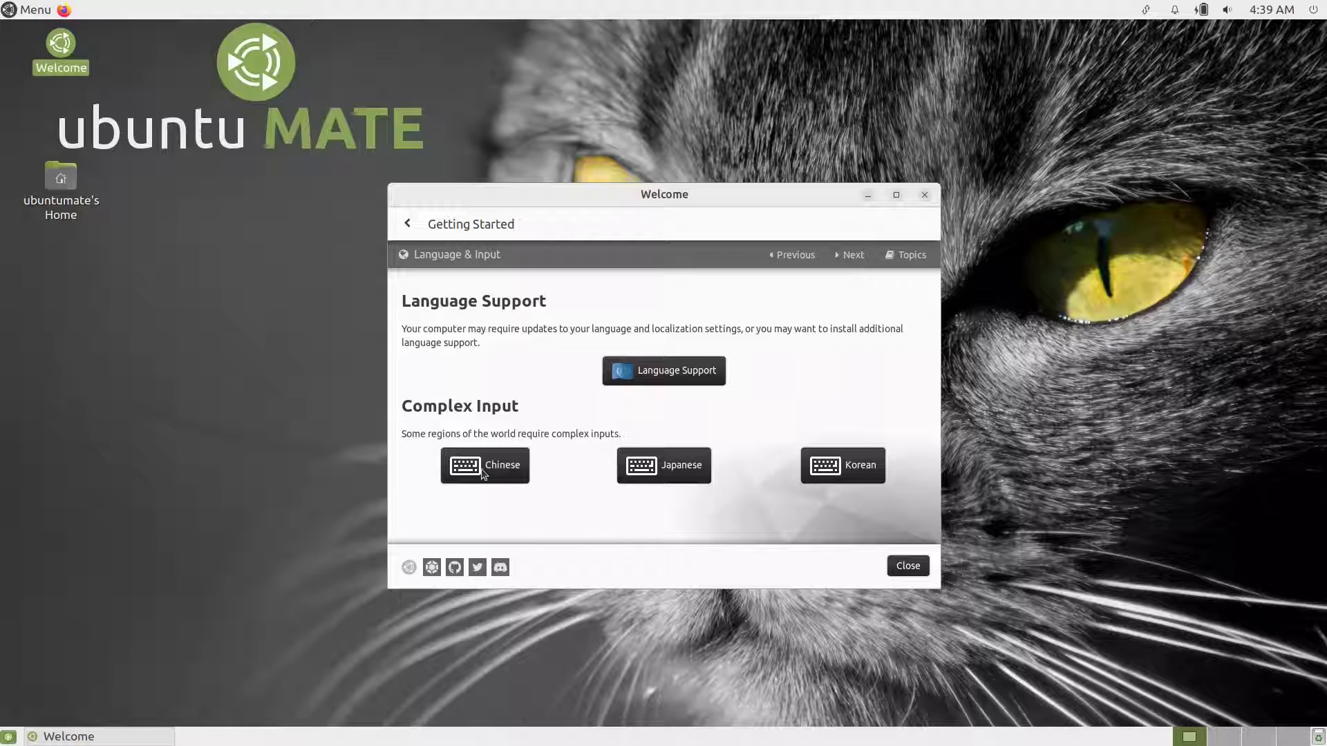
left_click(408, 225)
- Try to install the Deja-Dup backup tool from the Optional Tasks topic in Getting Started
left_click(465, 405)
left_click(464, 404)
scroll(648, 411, "down", 2)
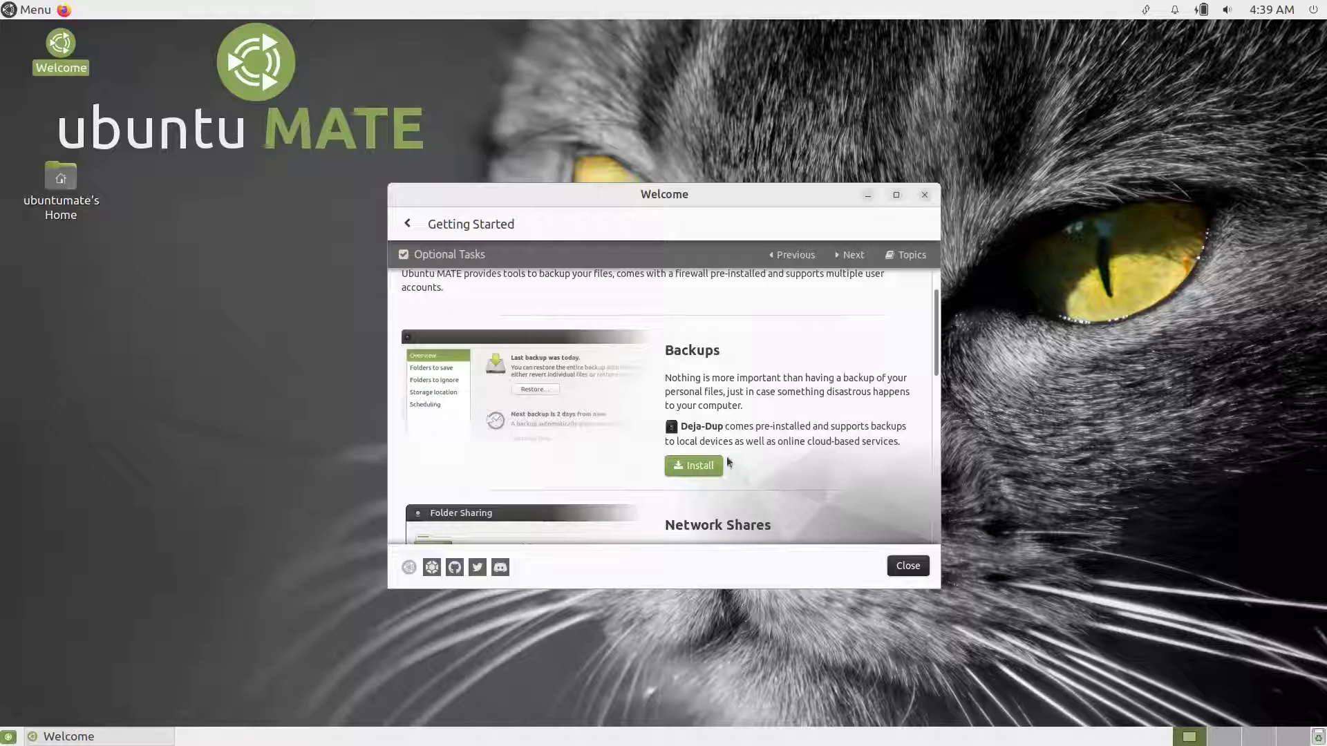
left_click(691, 467)
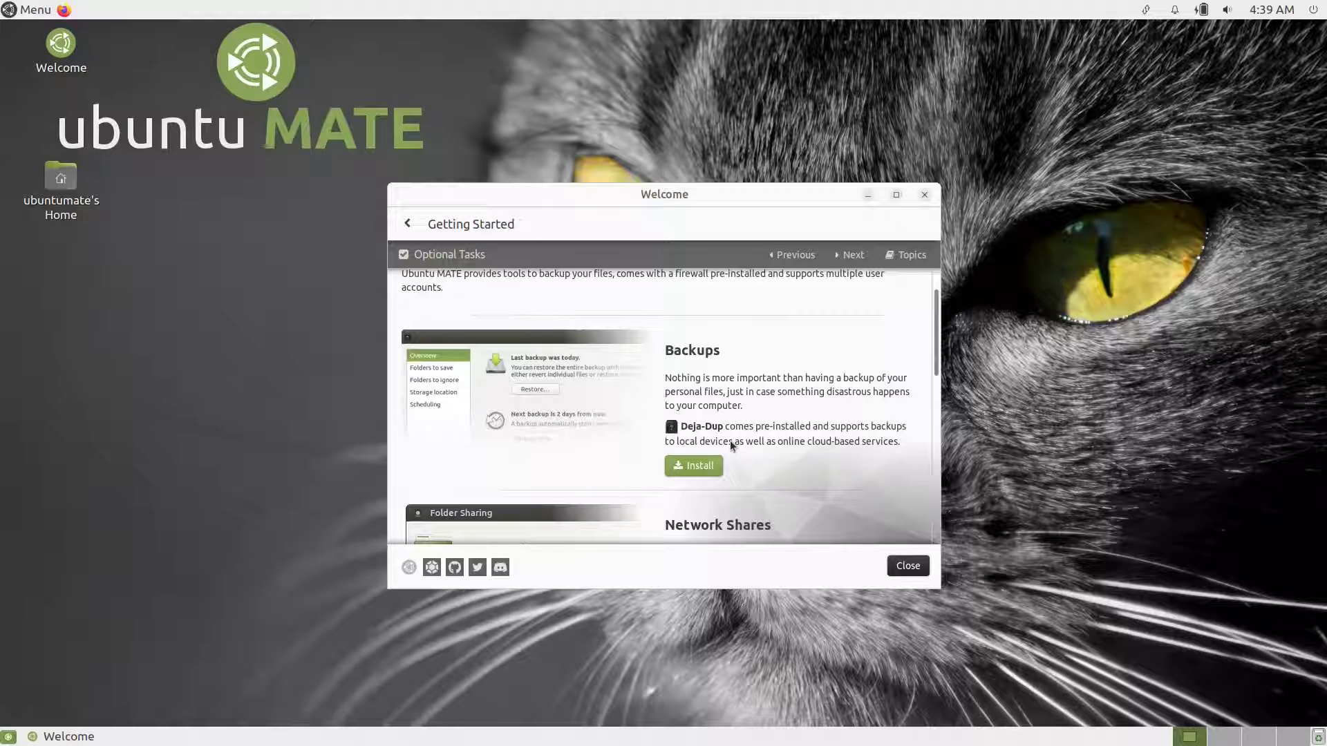
- Review the other optional tasks down to the firewall and user settings, and return to the main menu
scroll(730, 440, "down", 5)
scroll(729, 441, "down", 5)
scroll(739, 416, "down", 1)
scroll(739, 416, "down", 2)
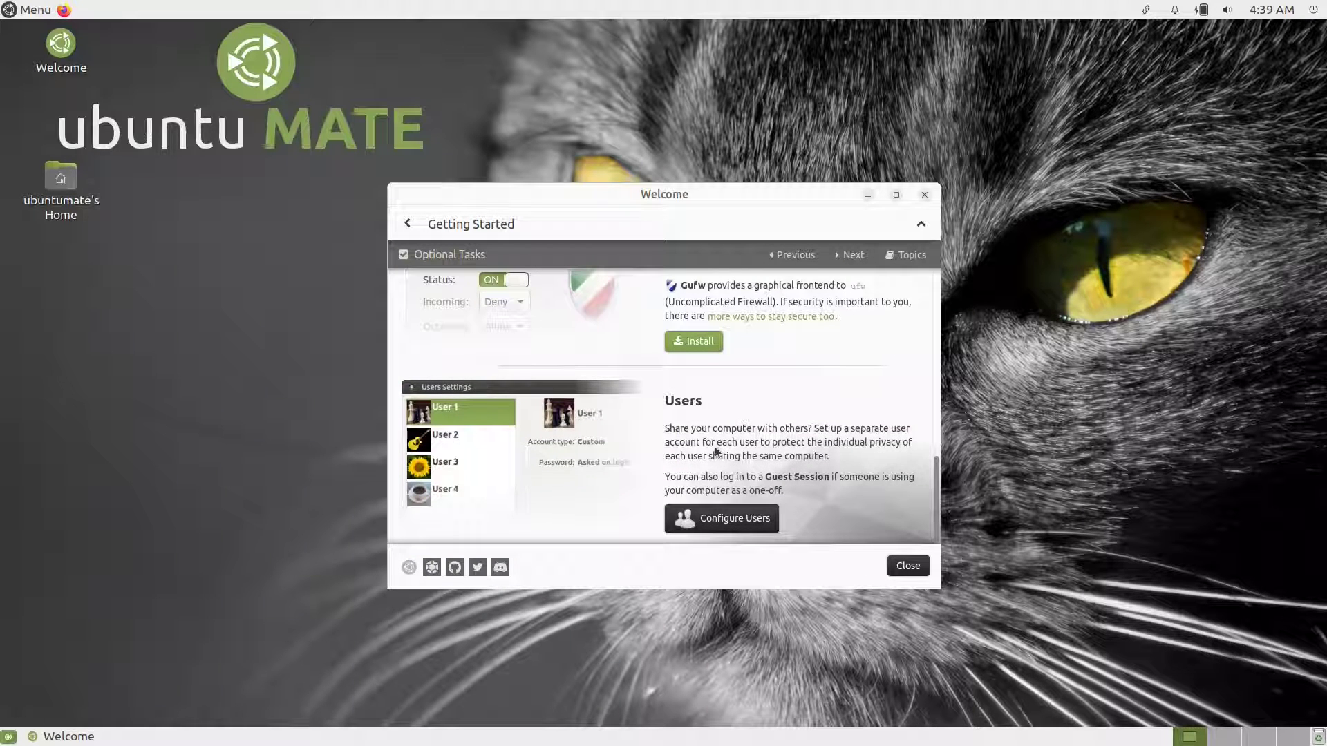
scroll(651, 454, "up", 13)
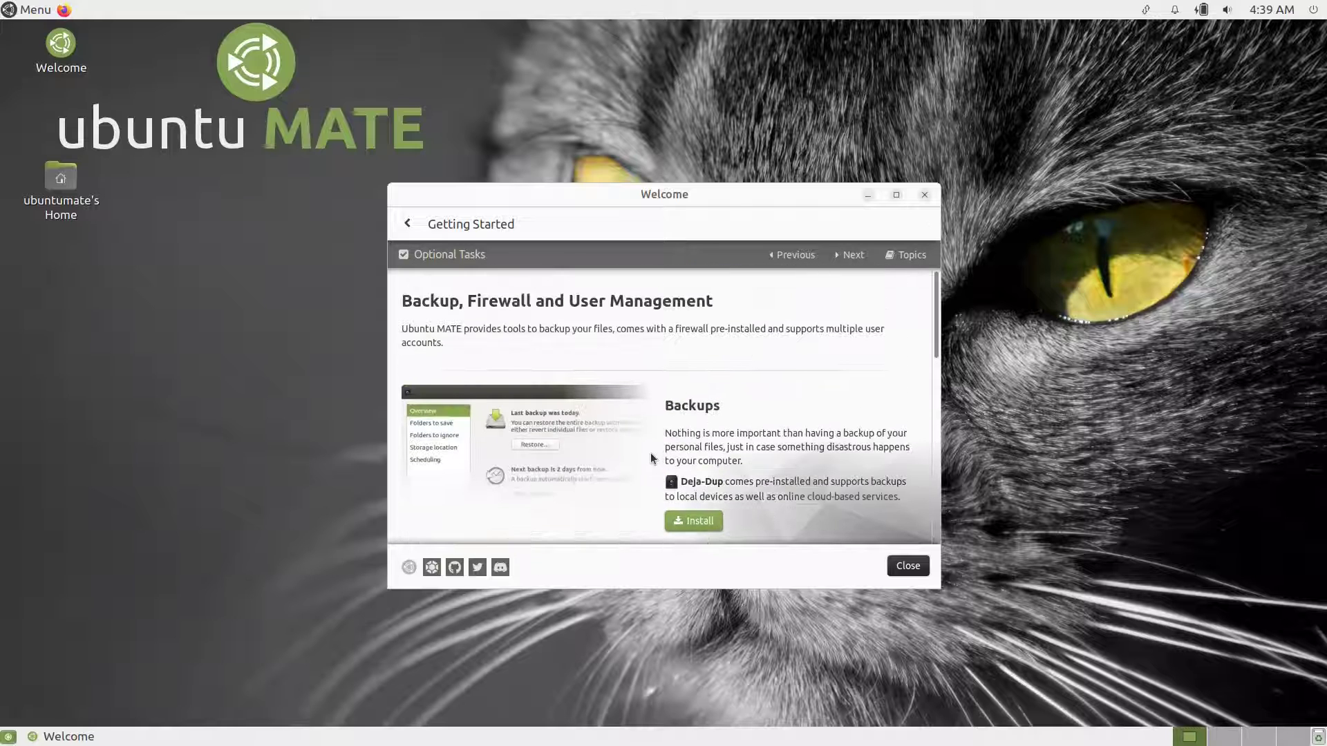
left_click(409, 224)
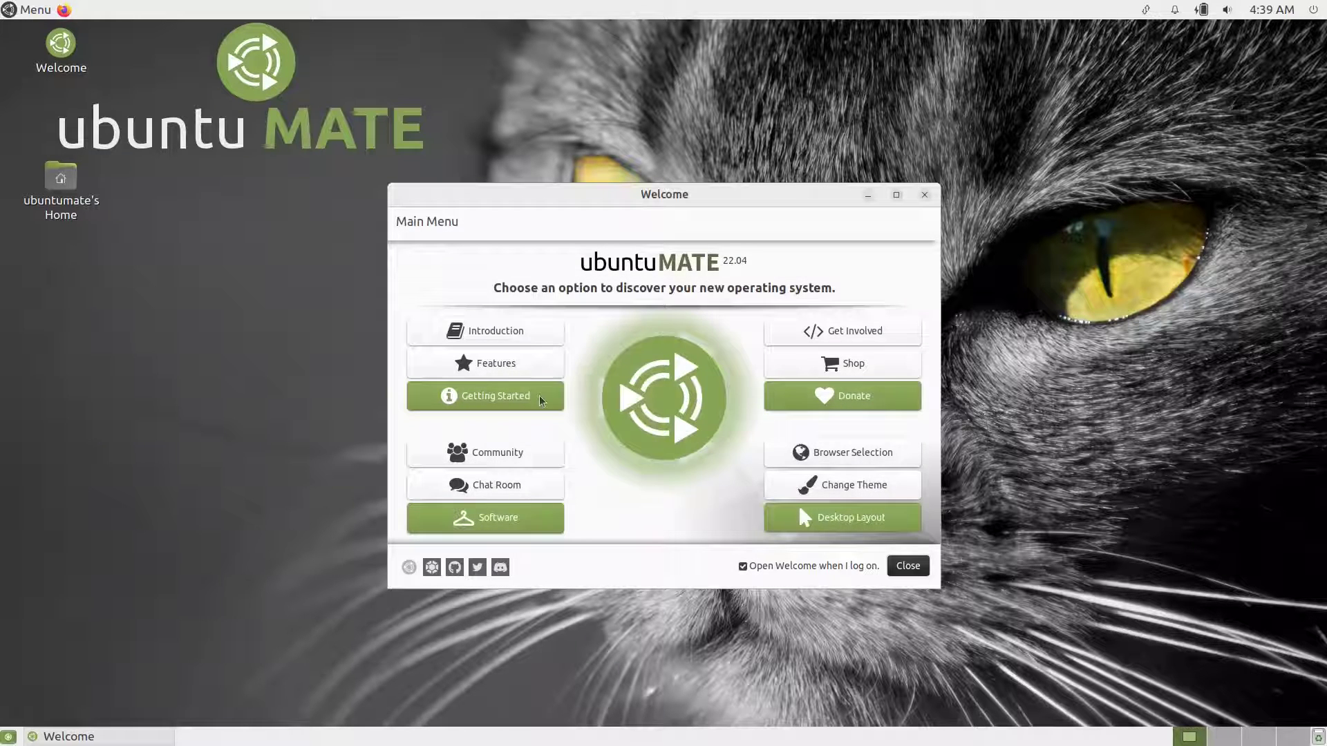
- View the Customization topic in Getting Started and leave it again
left_click(542, 397)
left_click(475, 456)
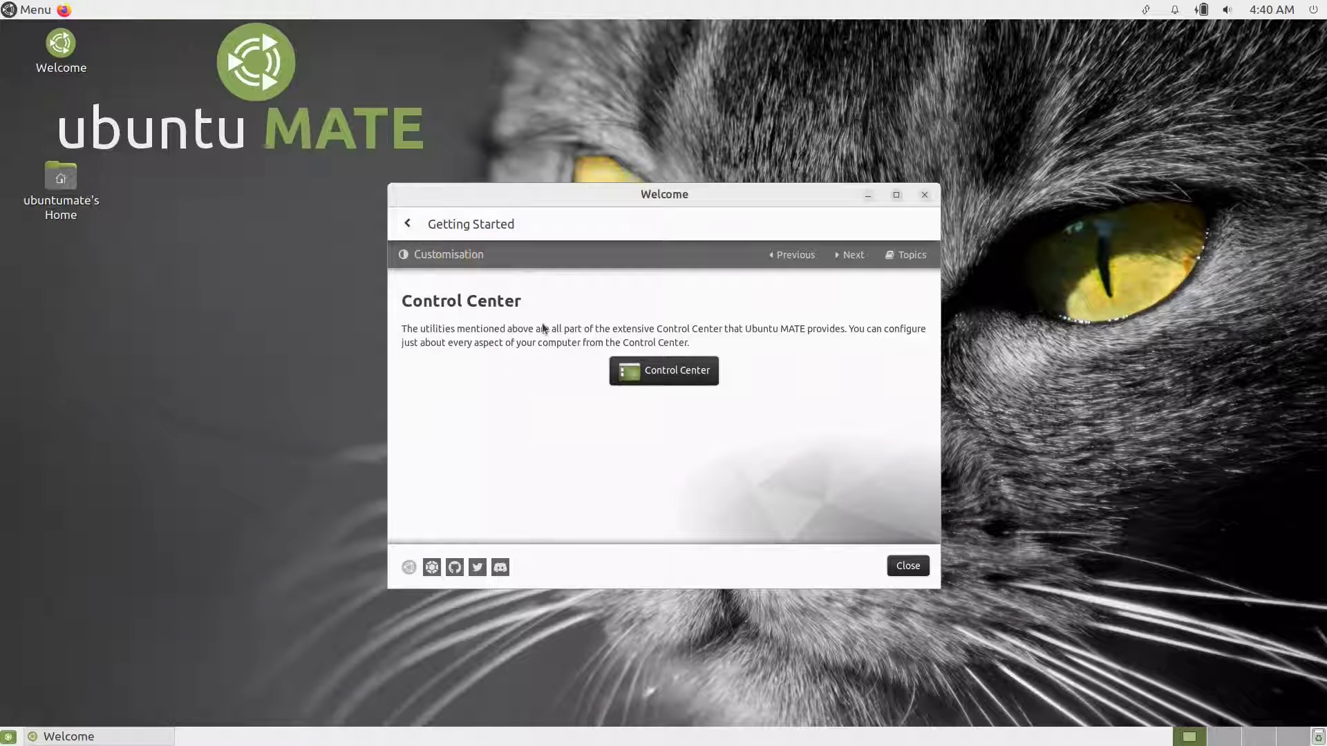
left_click(408, 221)
- Examine the computer's system, processor, memory and storage details in System Specifications, and return to the main menu
left_click(478, 504)
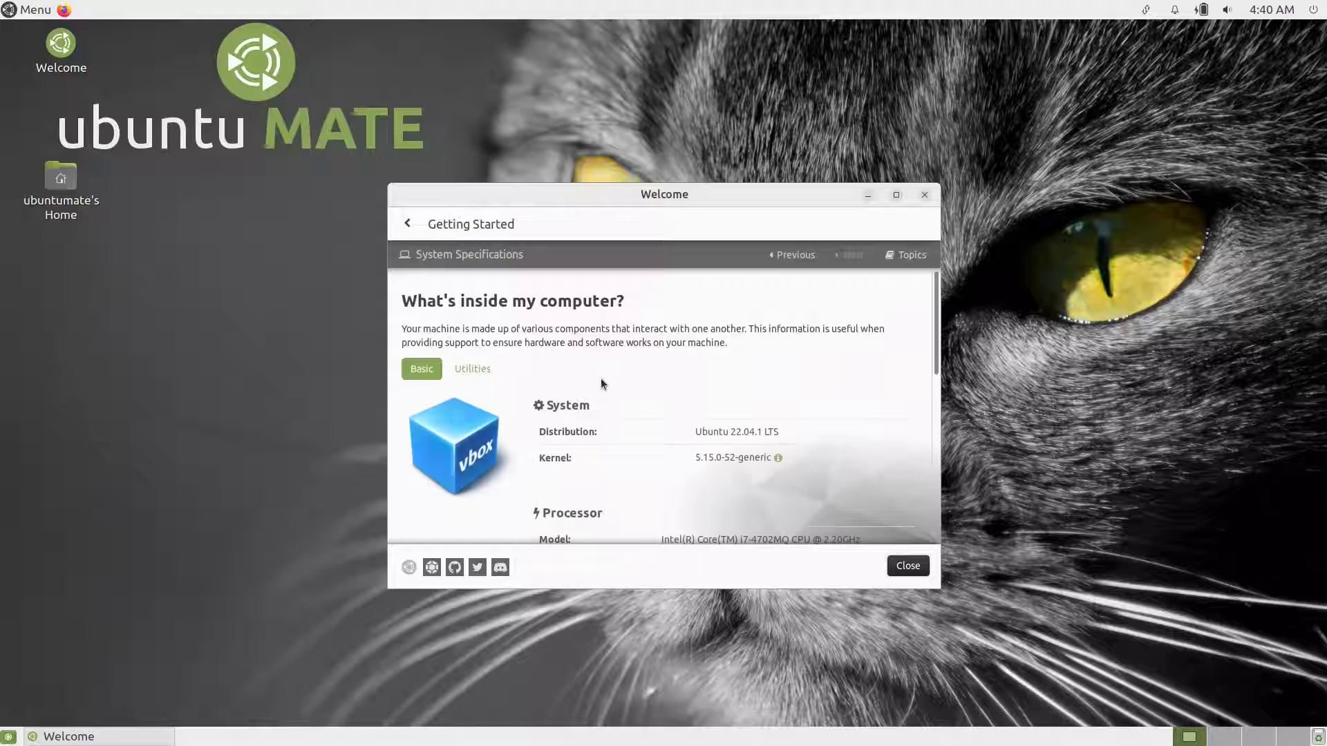
scroll(637, 384, "down", 5)
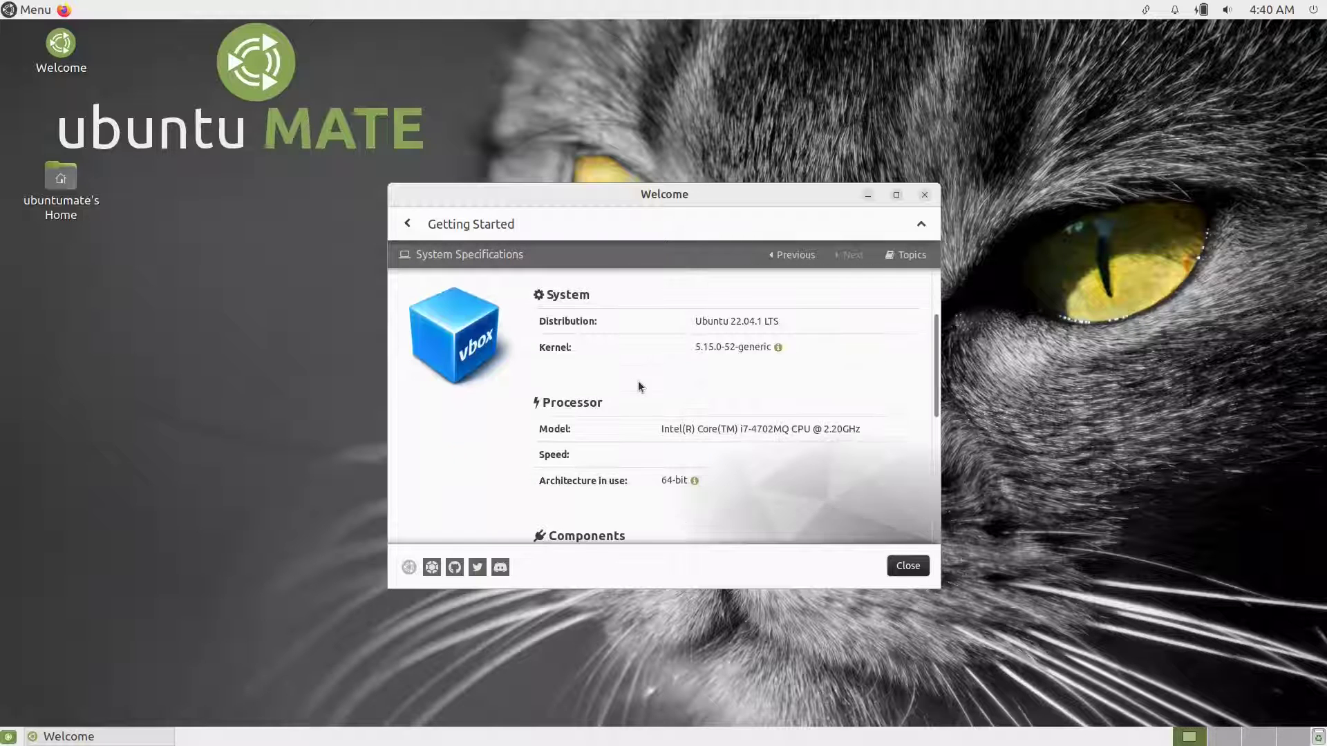
scroll(638, 384, "down", 2)
scroll(639, 384, "up", 8)
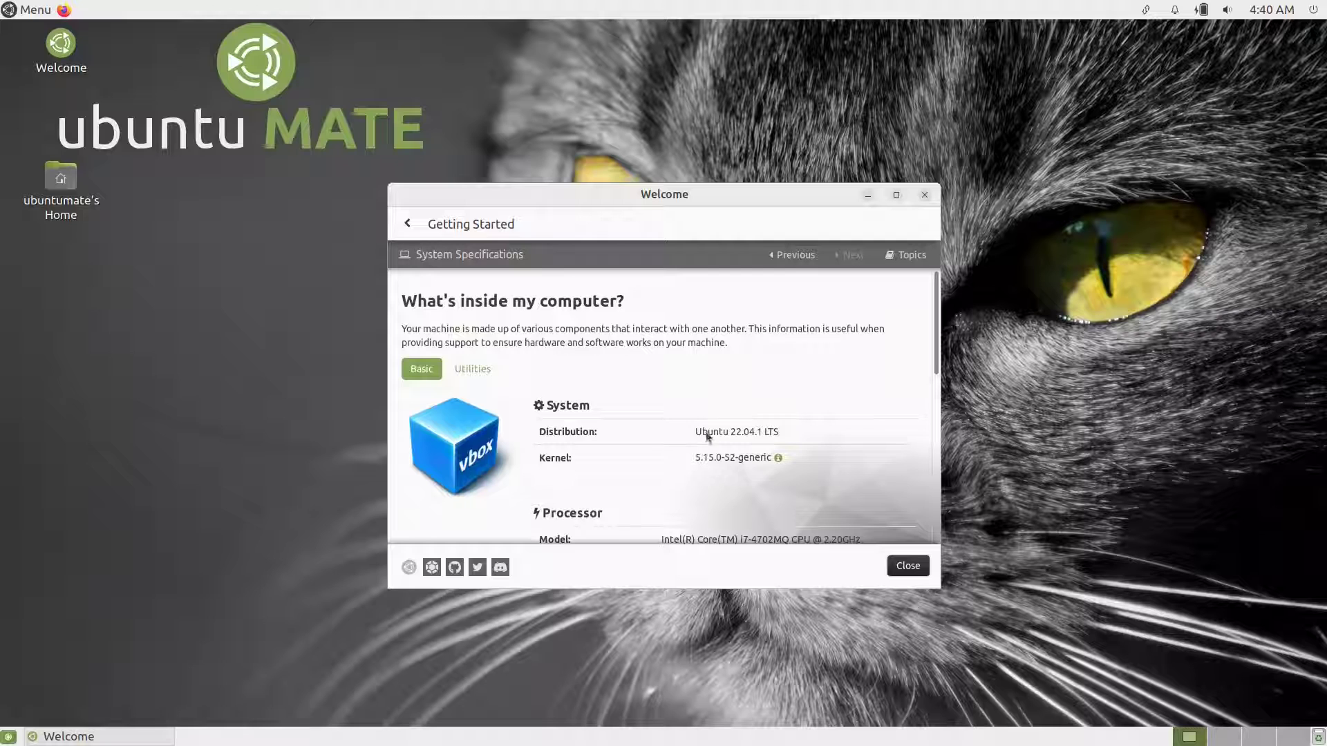
scroll(740, 458, "down", 5)
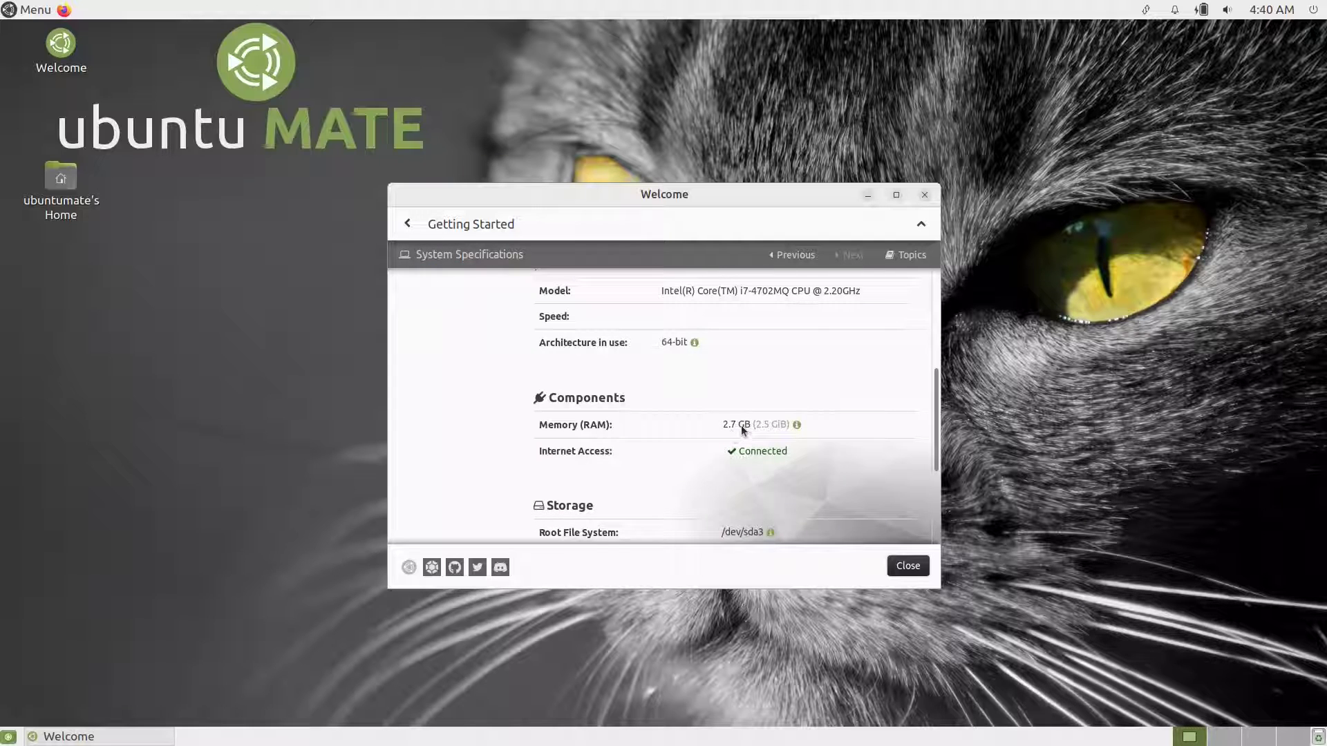
scroll(741, 429, "down", 3)
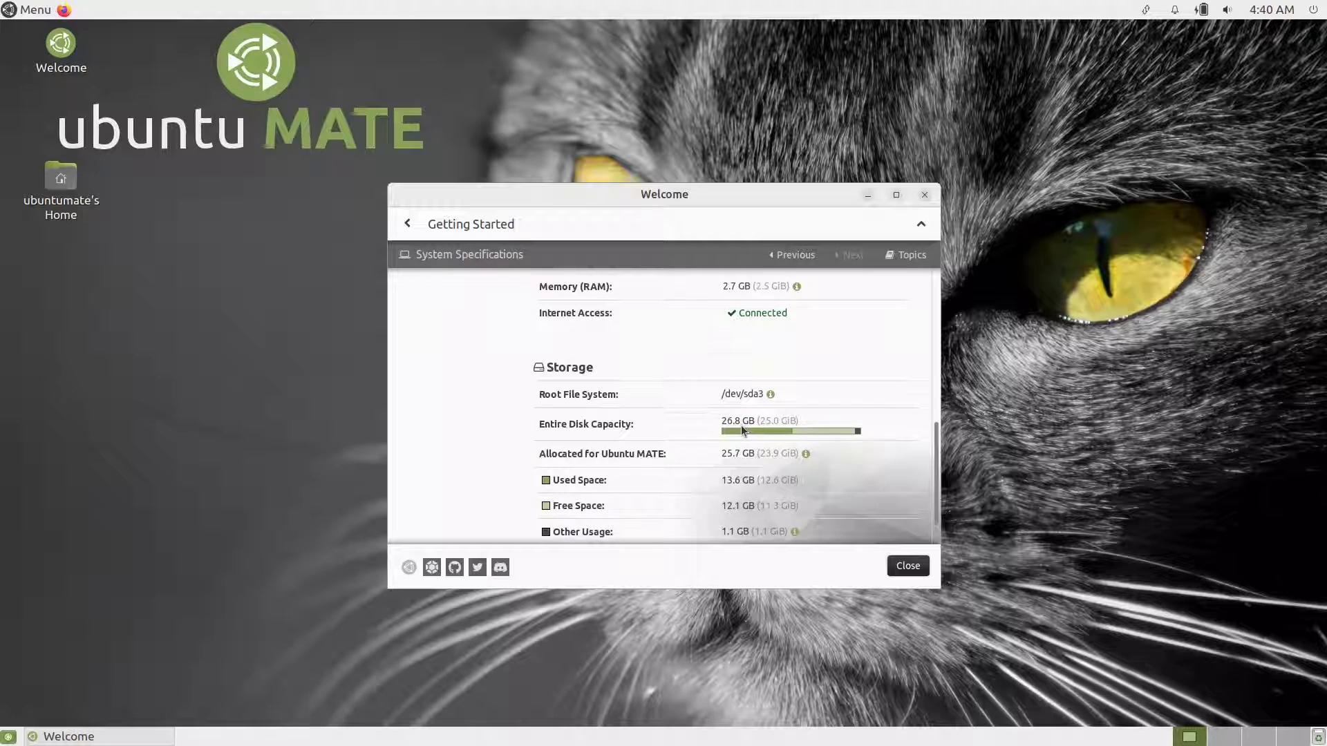
scroll(741, 429, "down", 1)
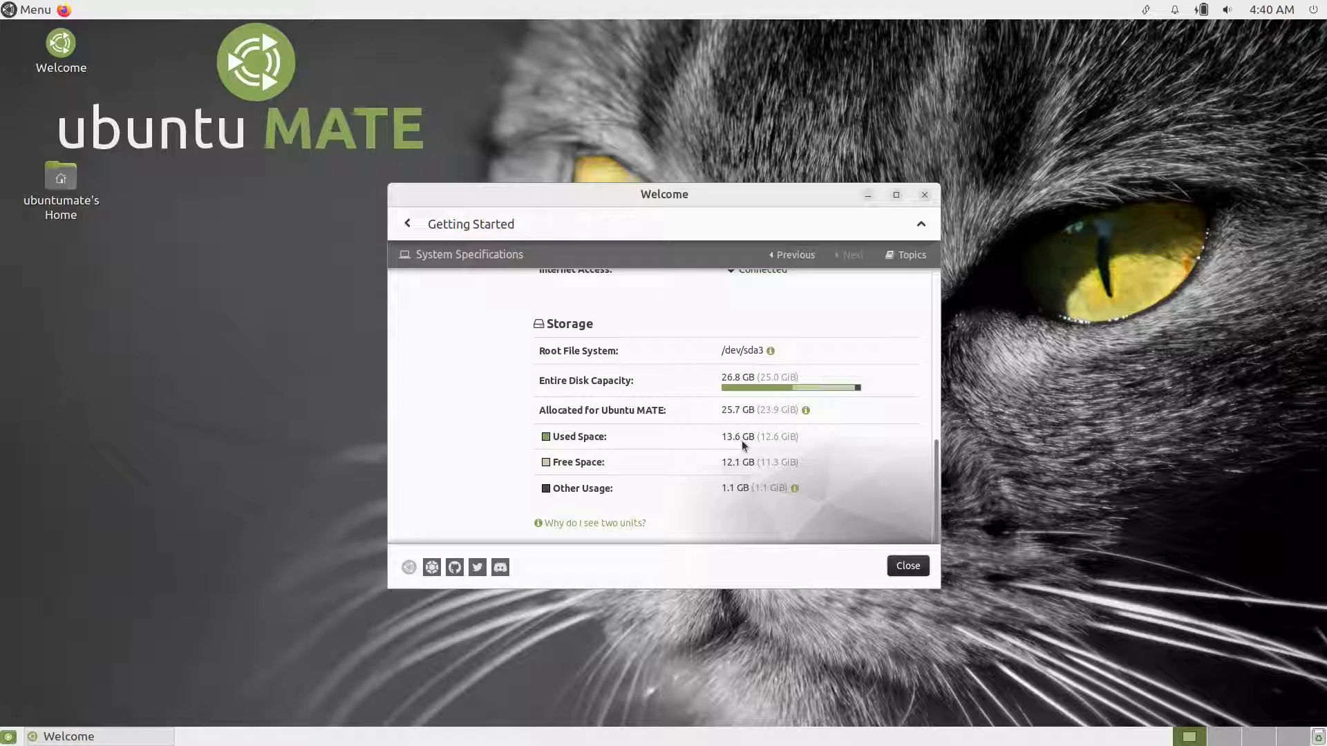
scroll(741, 441, "up", 10)
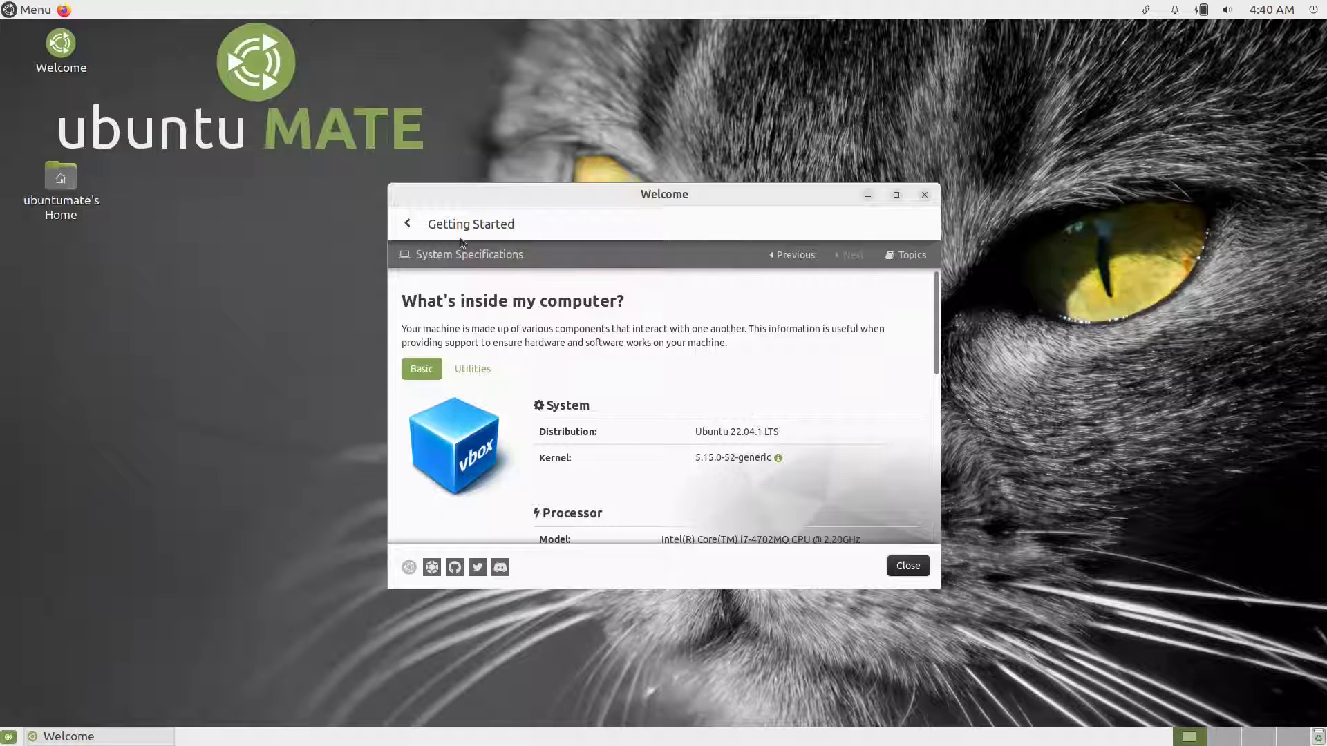
left_click(407, 224)
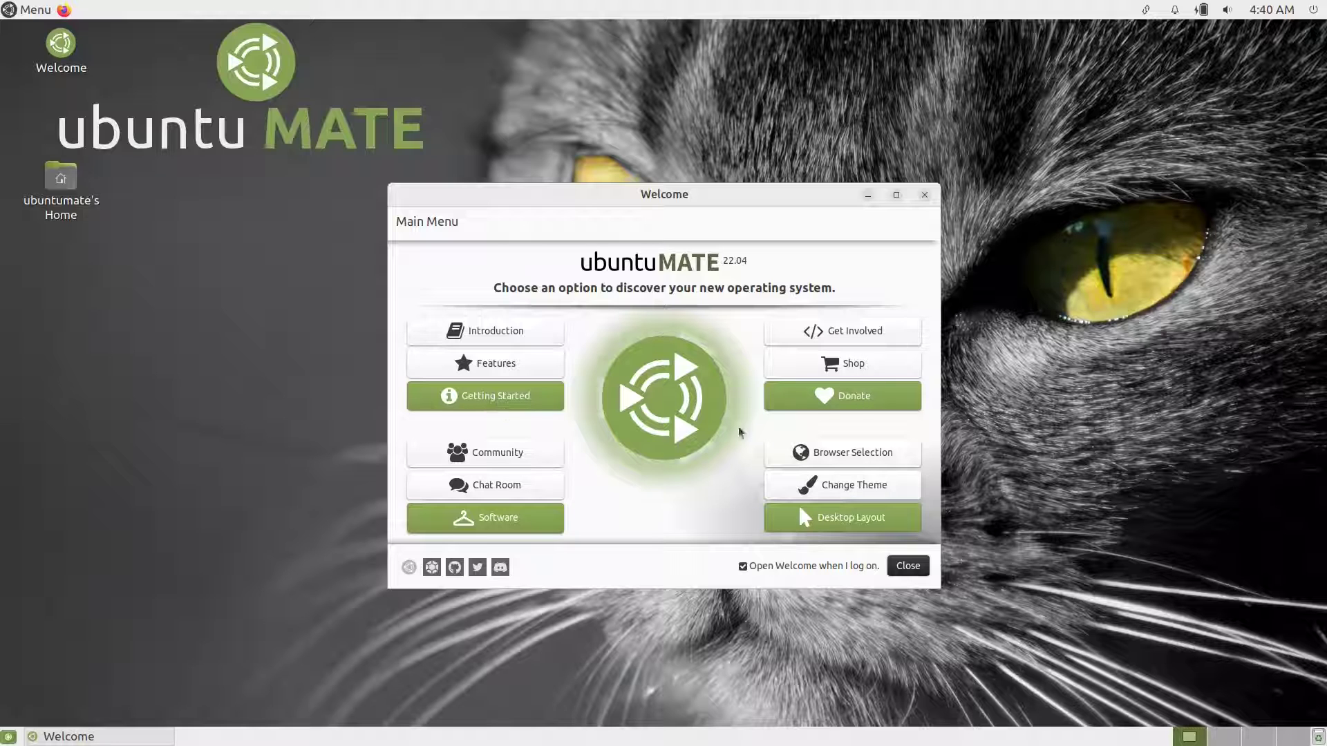
- Open the Software Boutique and browse the applications in the Education category
left_click(527, 524)
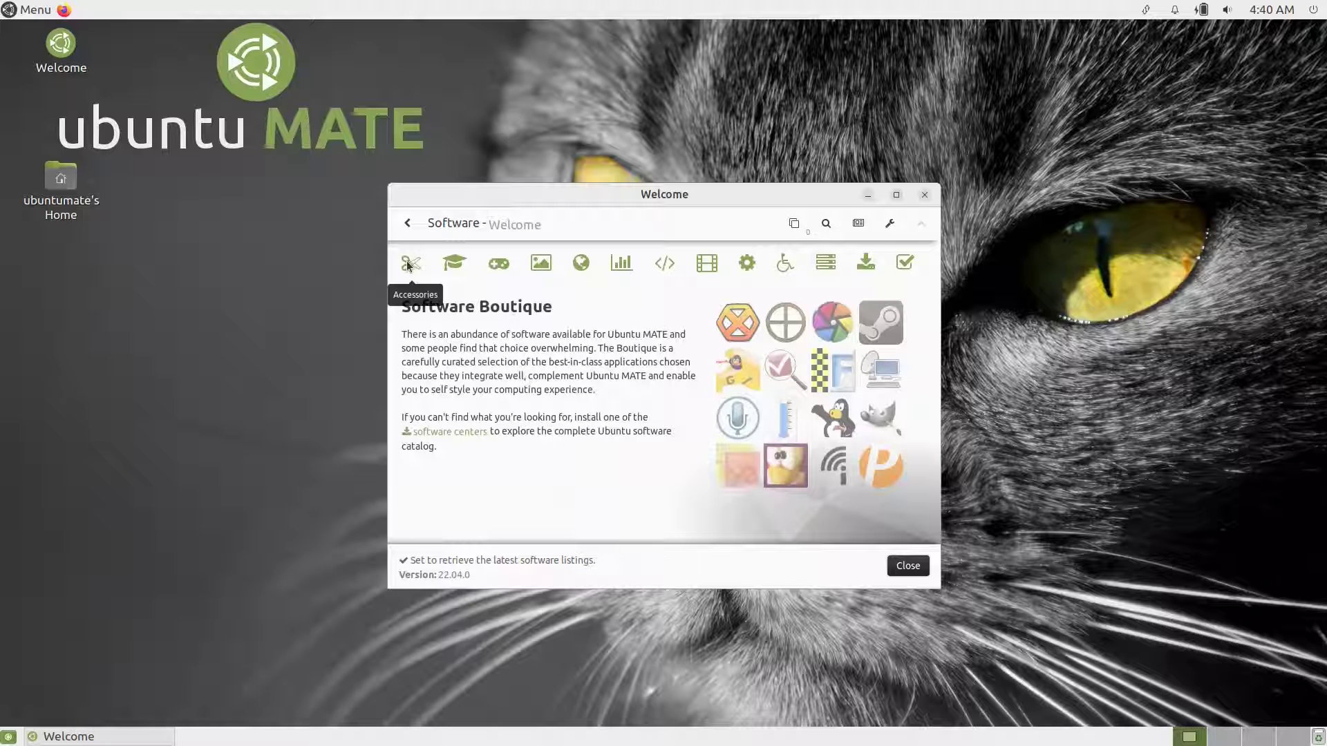
left_click(455, 263)
scroll(532, 345, "down", 3)
scroll(532, 350, "down", 10)
scroll(532, 350, "up", 8)
scroll(532, 346, "up", 3)
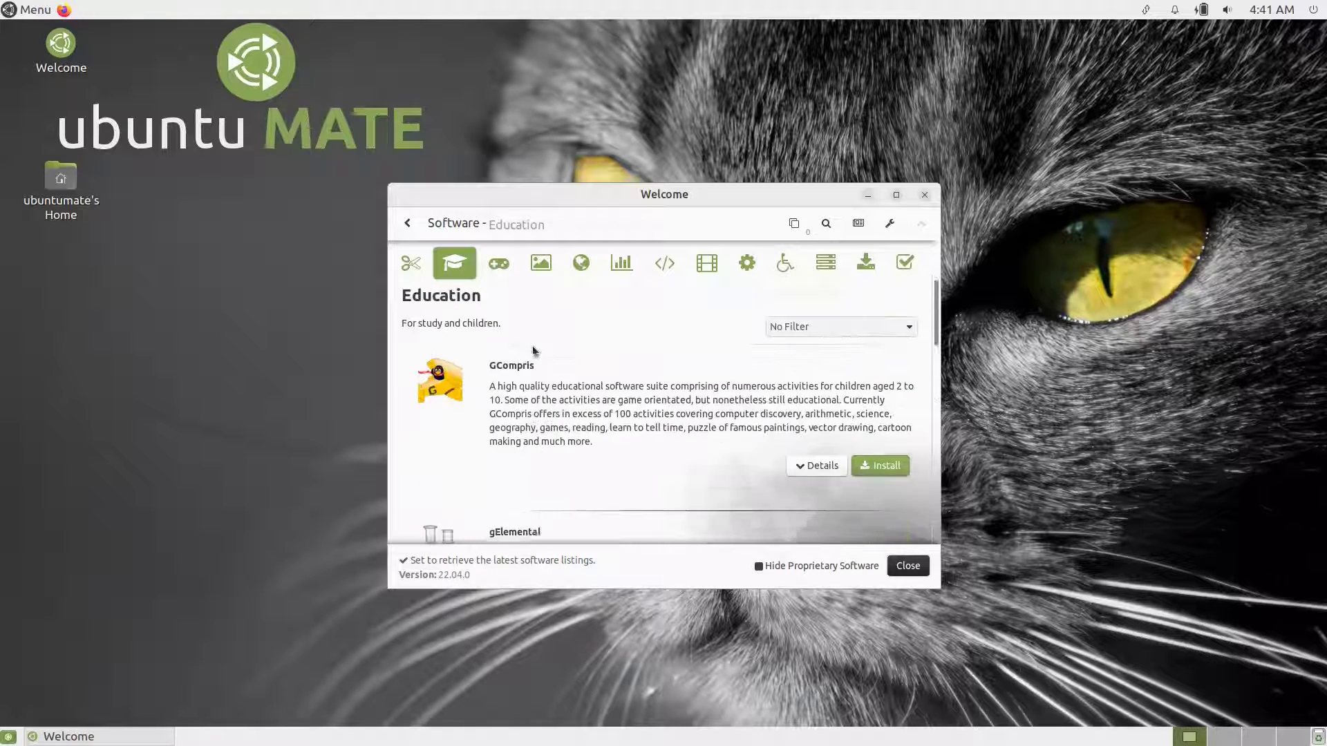
- Browse the titles offered in the Games category of the Software Boutique
left_click(499, 266)
scroll(524, 362, "down", 5)
scroll(524, 364, "down", 5)
scroll(529, 366, "up", 2)
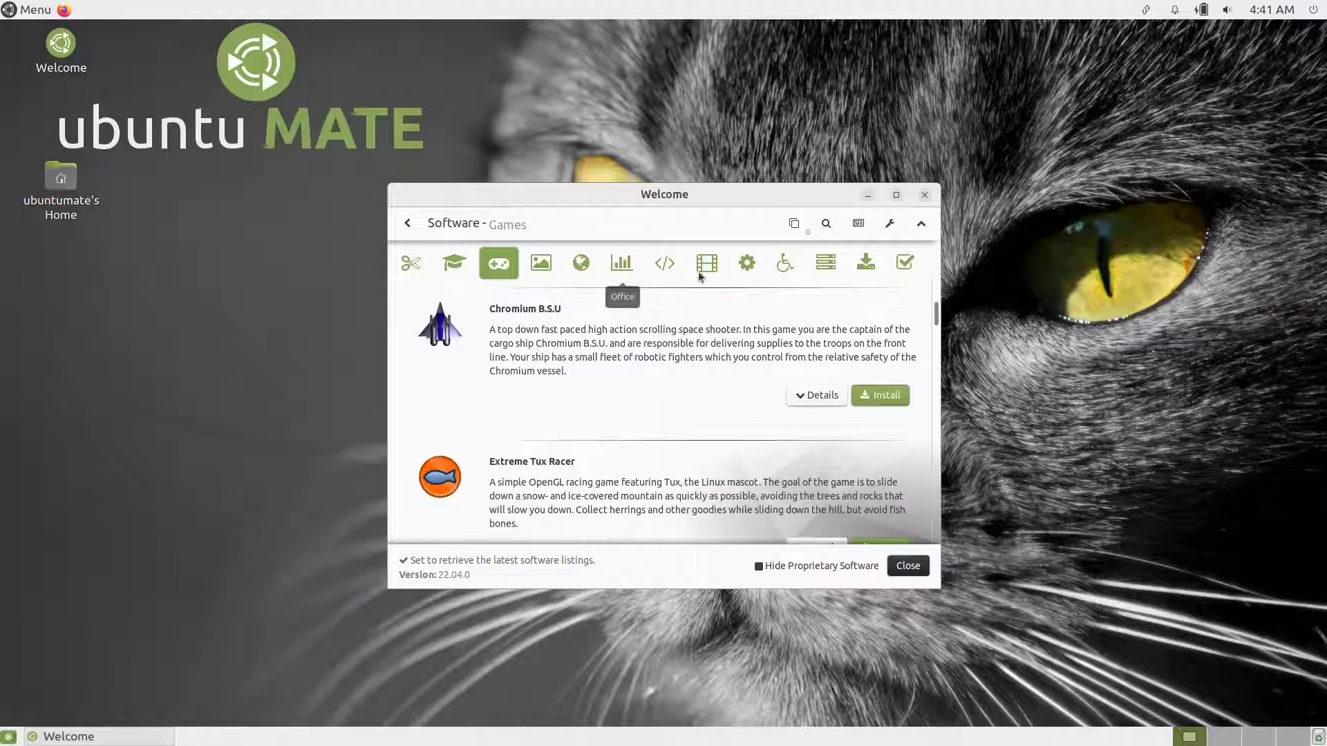
- Search the Software Boutique for "obs" and look over the OBS Studio (Fully Loaded) listing
left_click(825, 224)
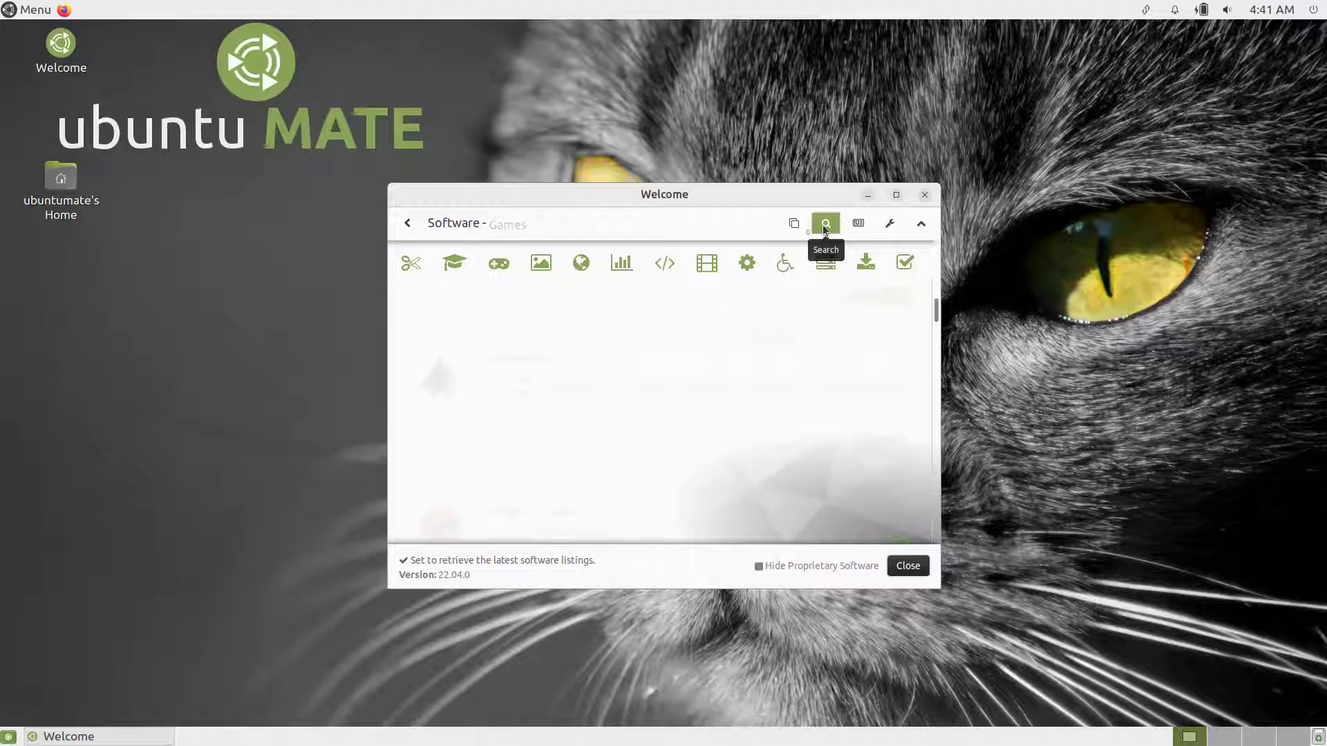
left_click(455, 354)
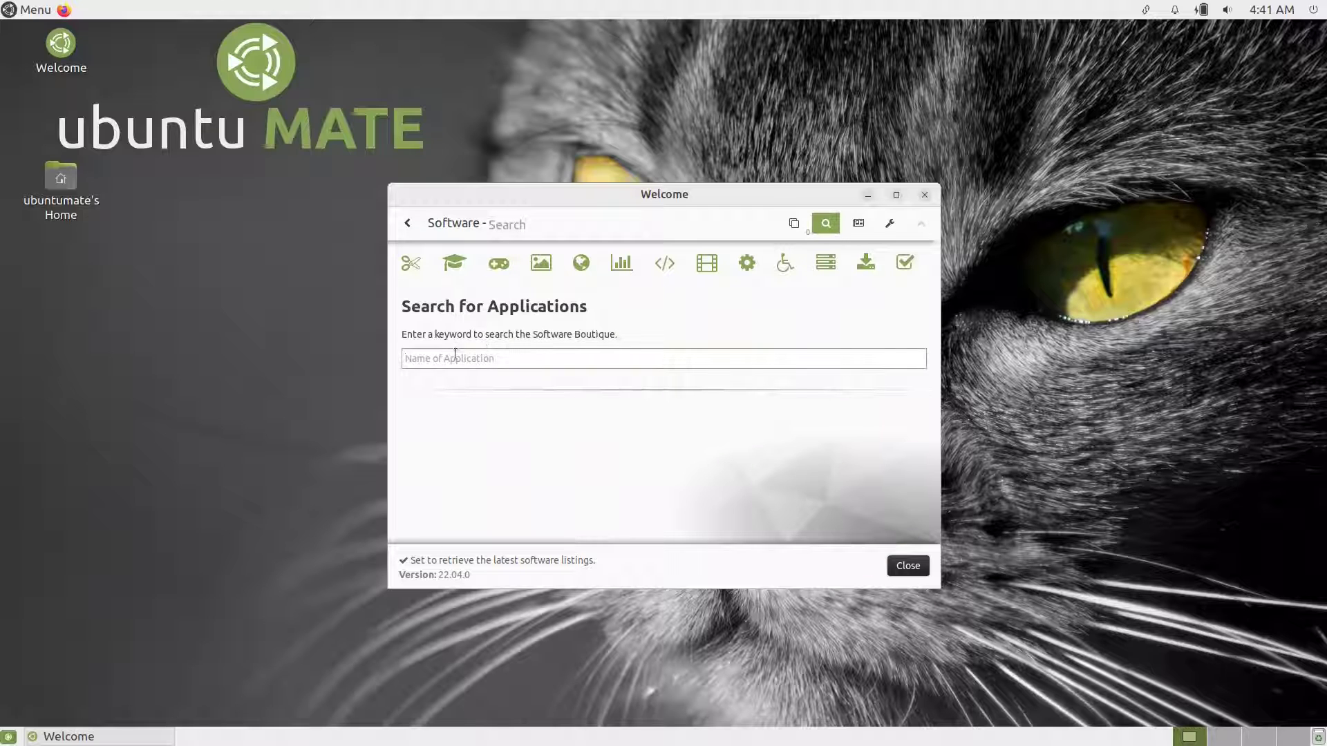
type("obs")
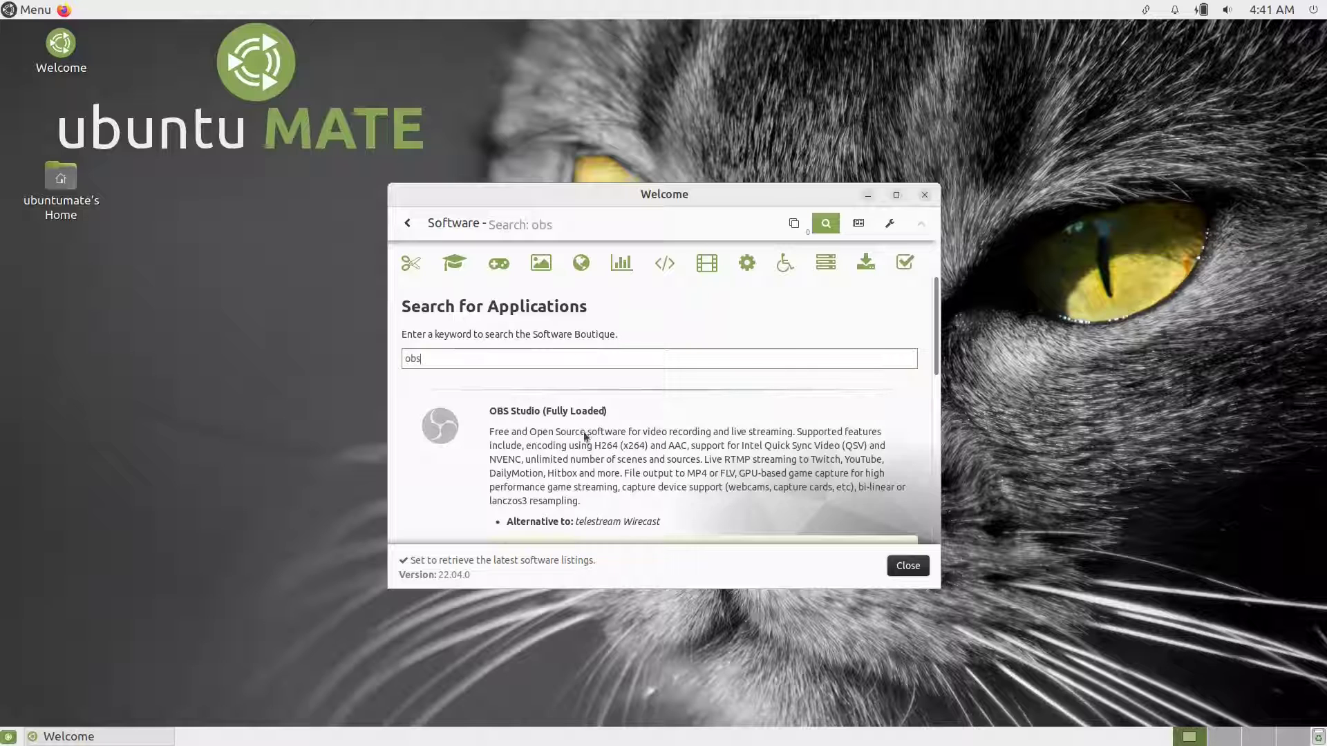
scroll(583, 432, "down", 3)
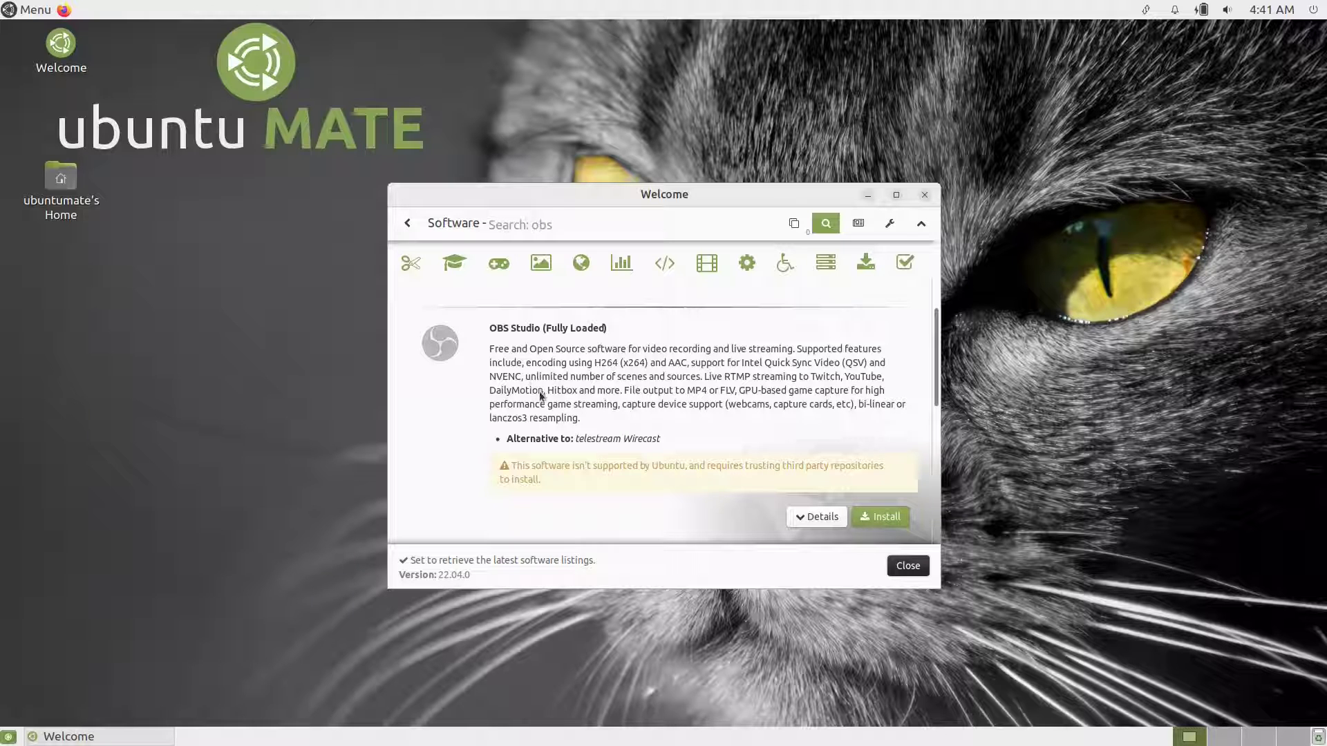
scroll(543, 396, "up", 3)
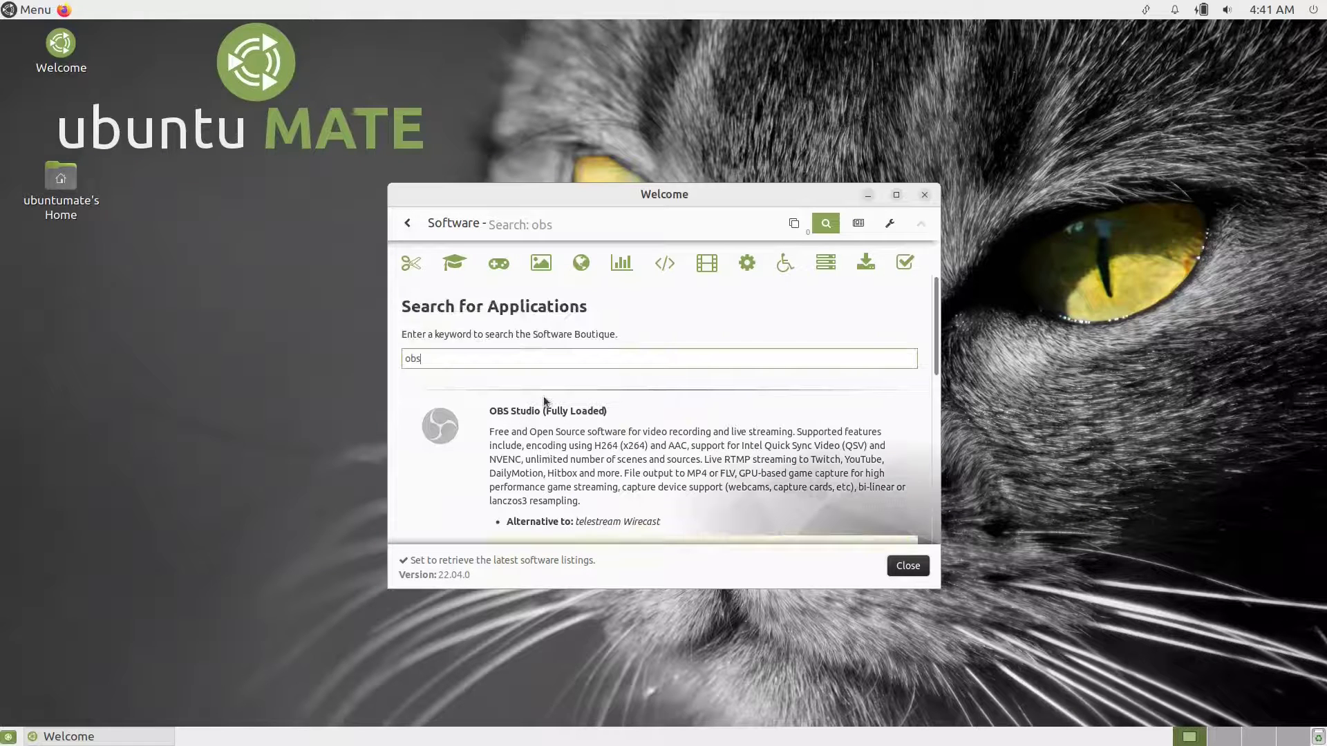
- Replace the search keyword to look for "kdenlive" in the Software Boutique
left_click_drag(457, 357, 362, 359)
key("BackSpace")
type("kdenlive")
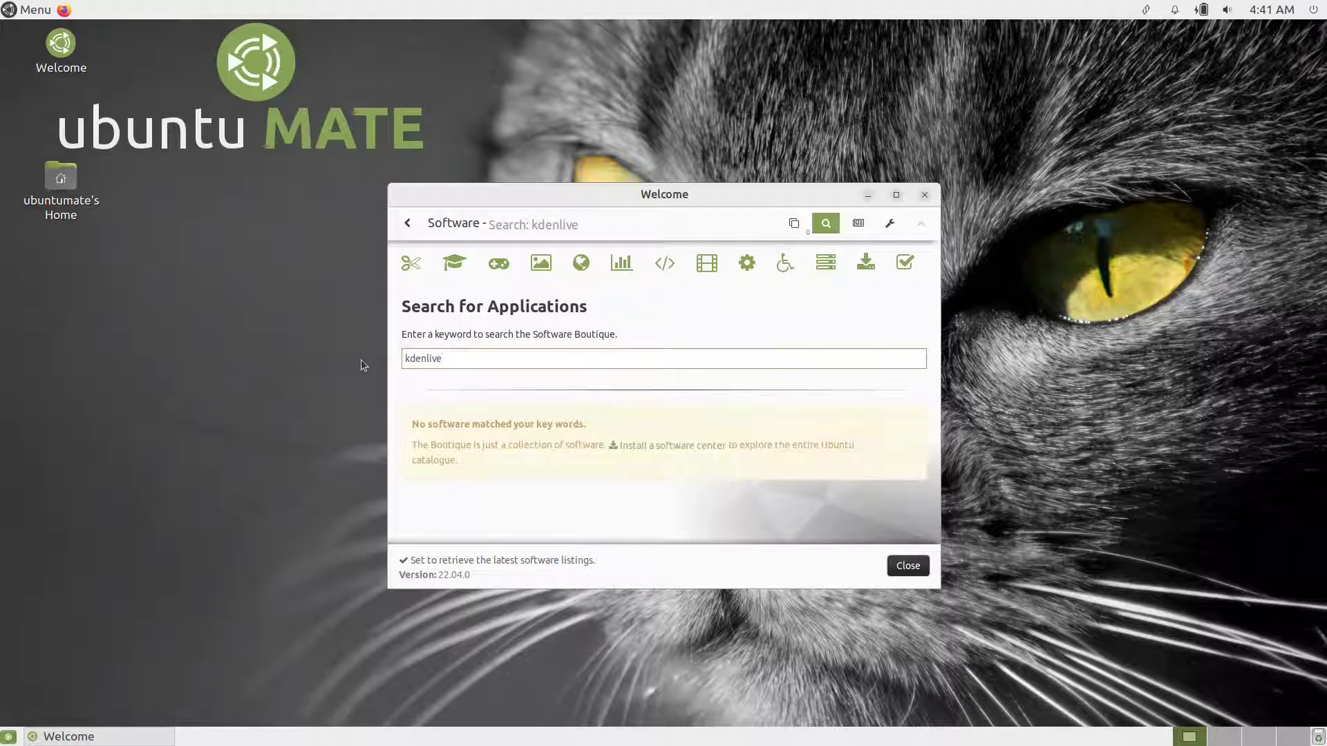
- Clear the kdenlive keyword and search the Software Boutique for "shotcut" instead
key("BackSpace")
key("BackSpace")
key("BackSpace")
key("BackSpace")
key("BackSpace")
key("BackSpace")
key("BackSpace")
key("BackSpace")
type("shor")
key("BackSpace")
type("tcut")
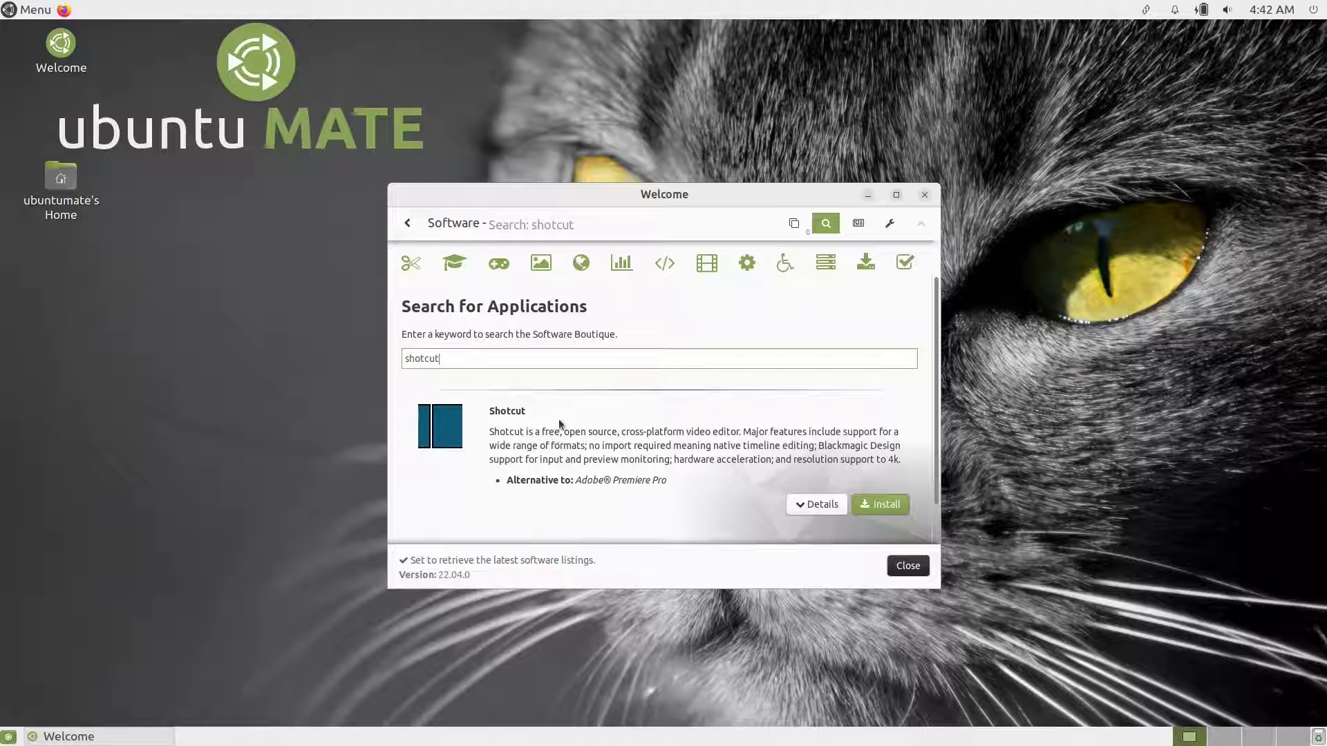
- Search the Software Boutique for "synaptic" and for "curl"
left_click_drag(452, 358, 386, 359)
type("synaptic")
key("Return")
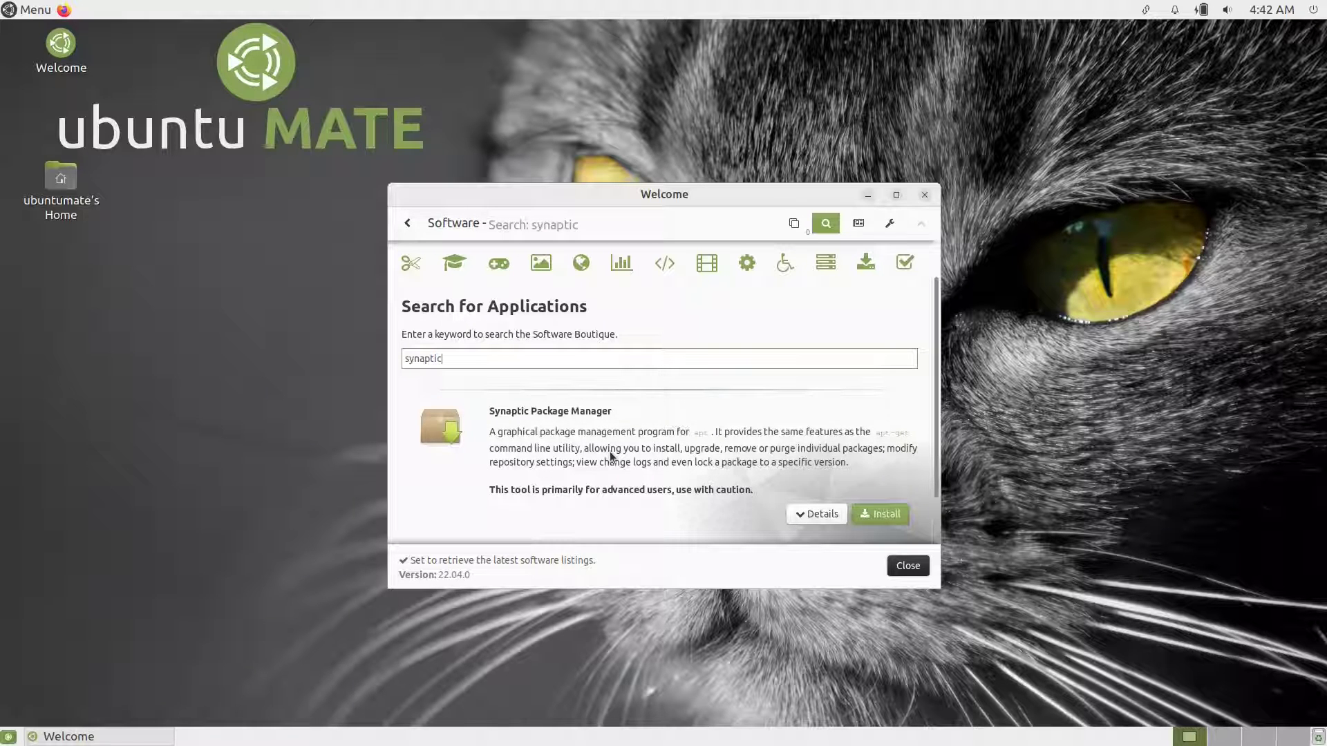
left_click_drag(448, 358, 346, 354)
type("curl")
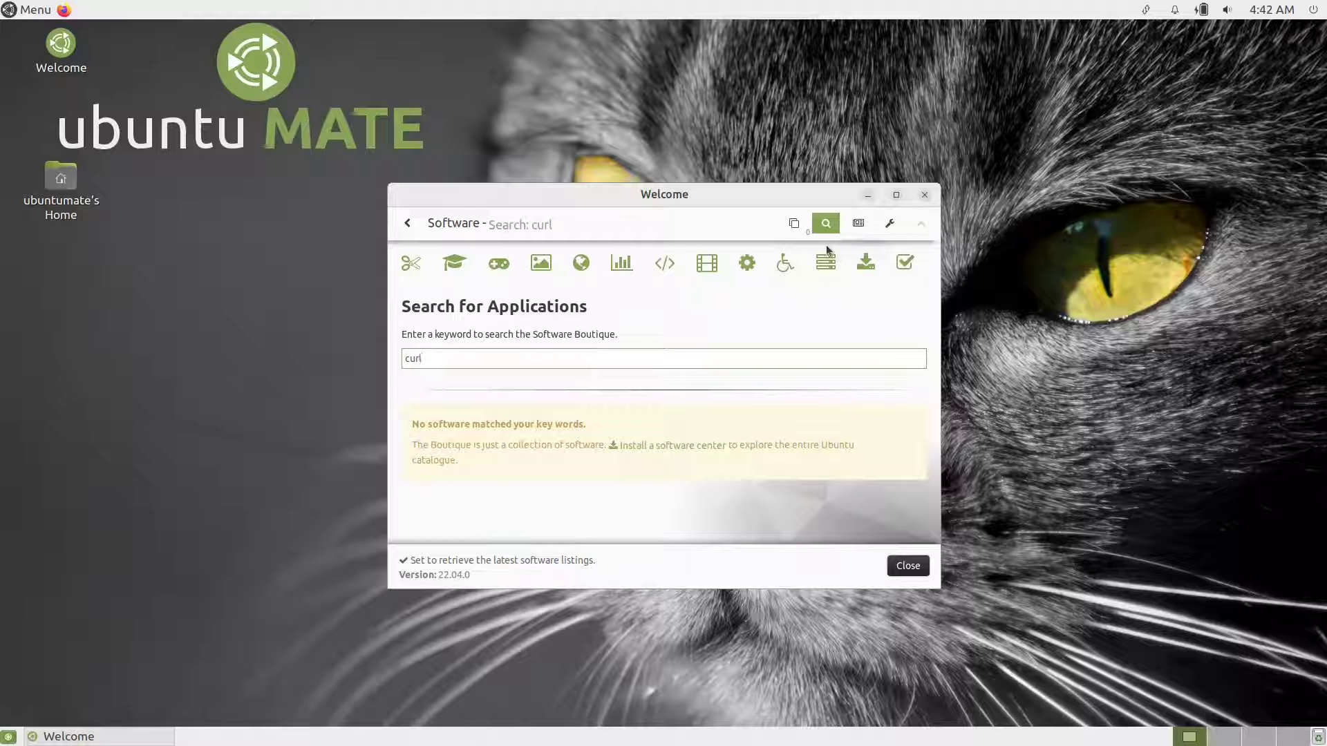
- Open Boutique News and read the added, fixed and removed applications for version 22.04.0
left_click(857, 223)
scroll(585, 380, "down", 10)
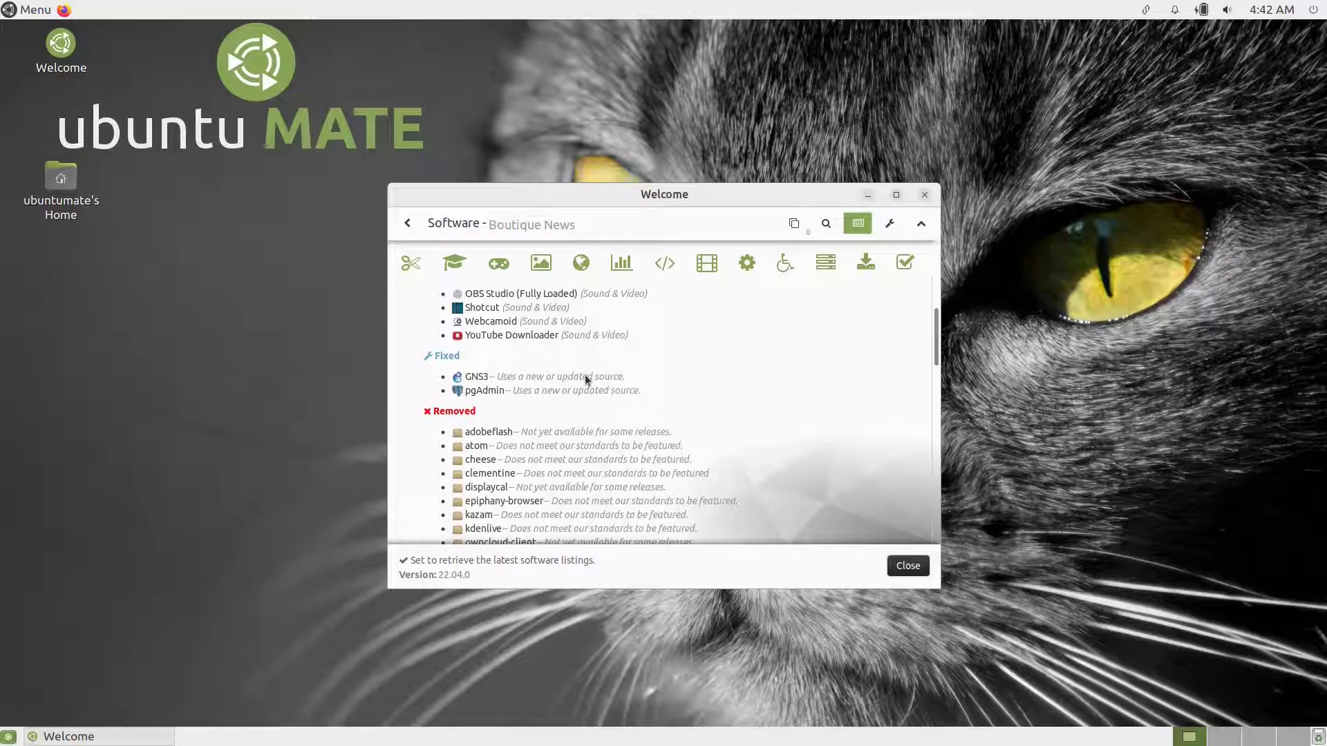
scroll(586, 377, "up", 10)
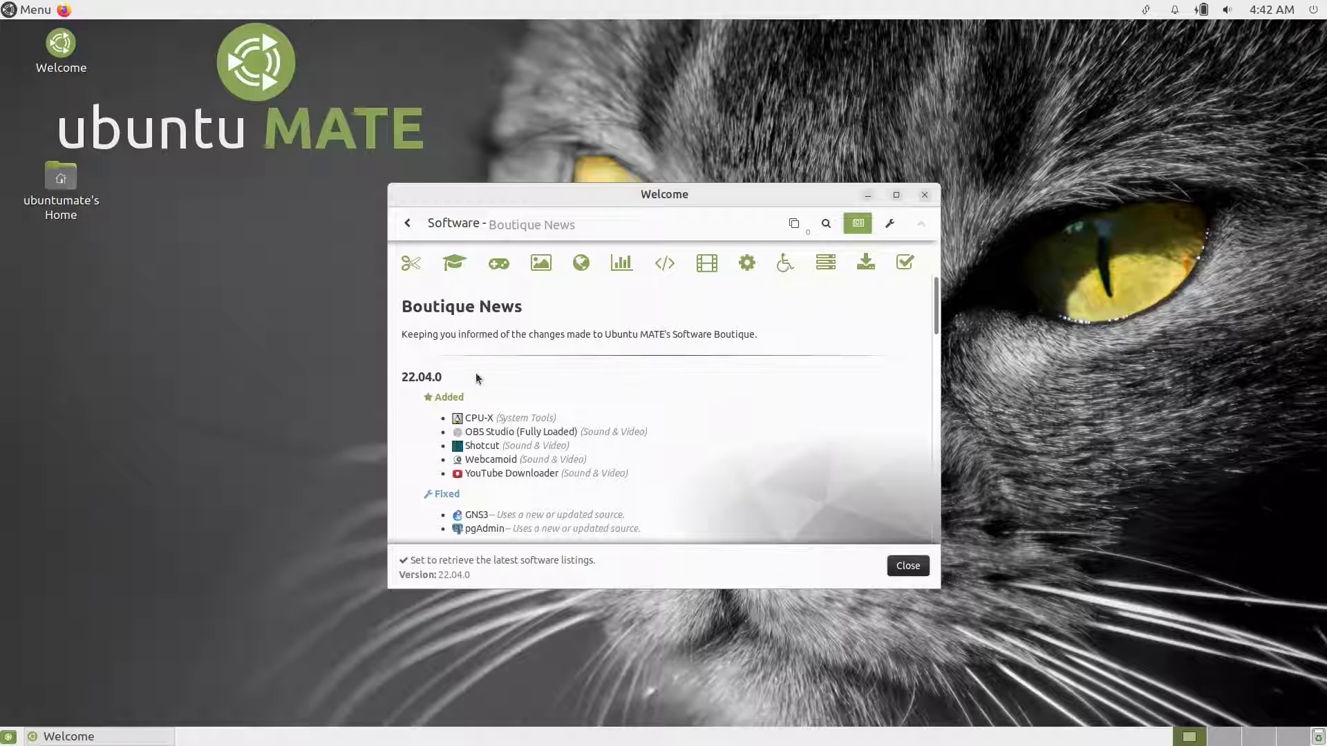
scroll(527, 373, "down", 2)
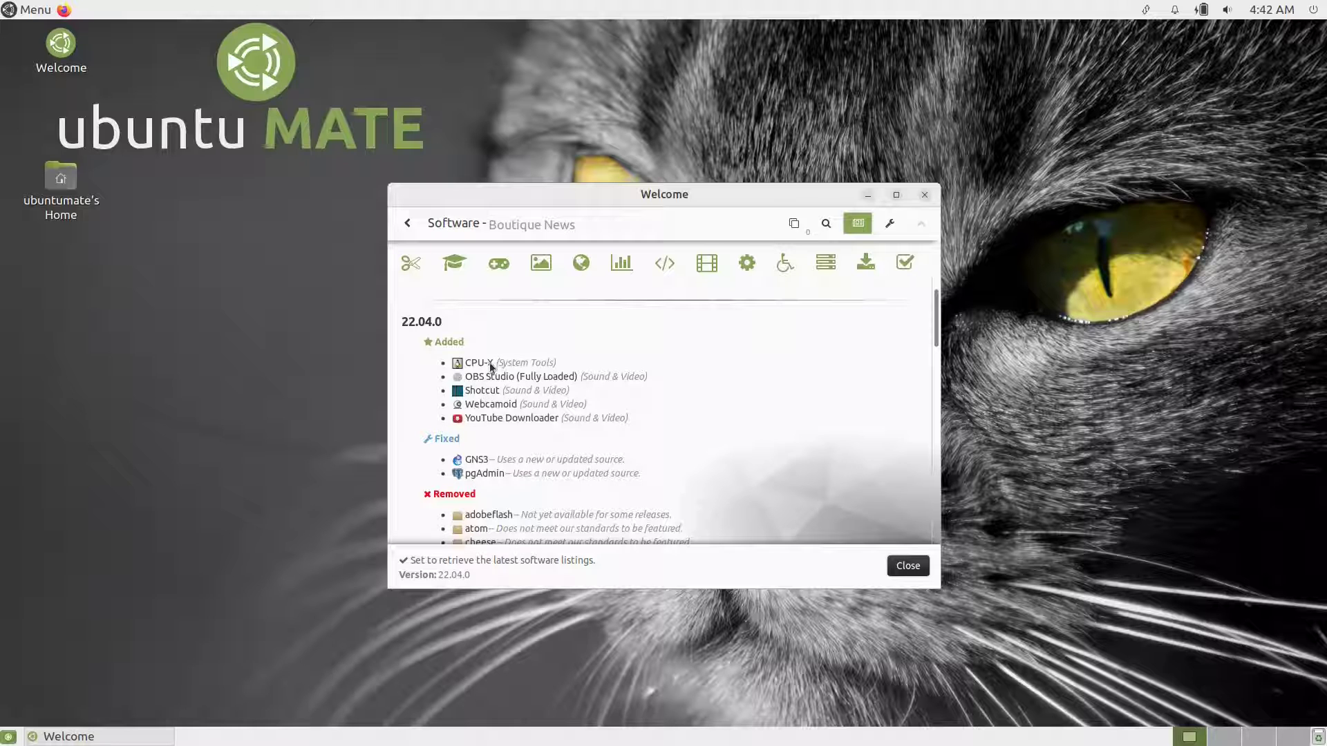
scroll(496, 388, "down", 5)
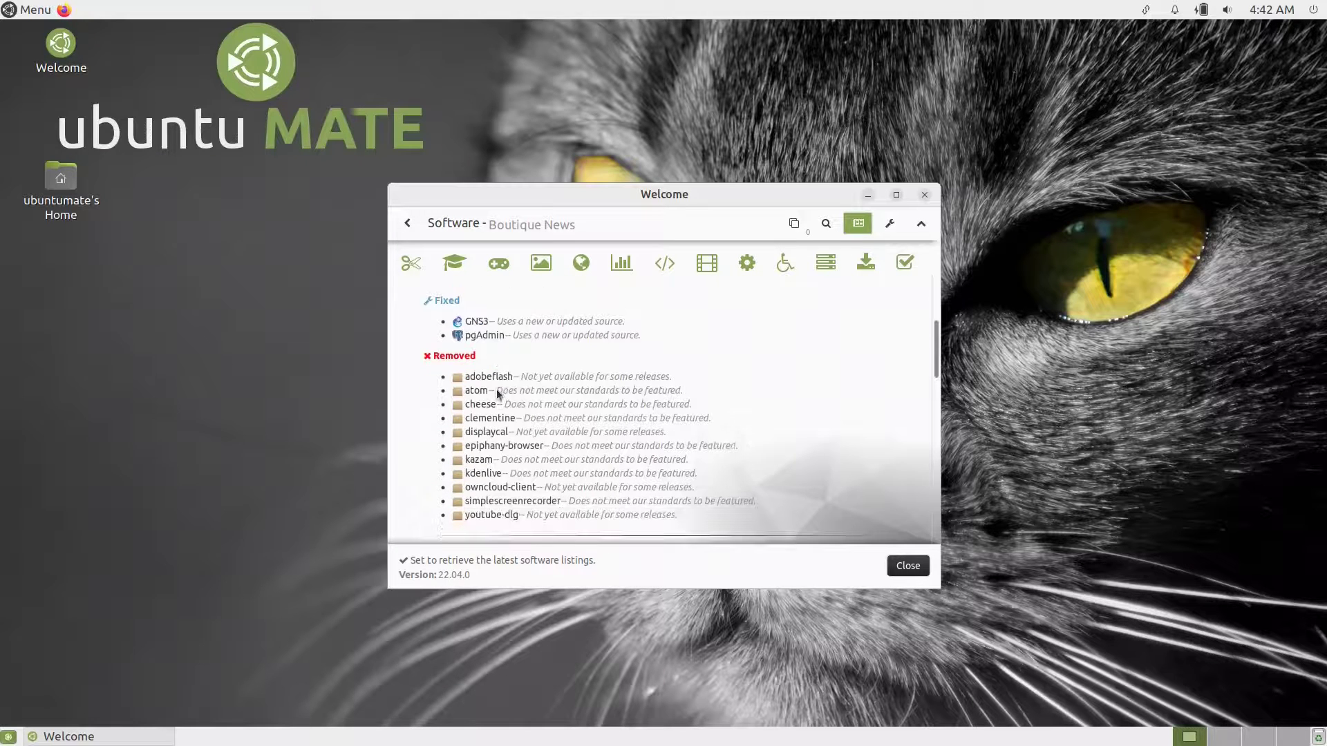
scroll(512, 434, "up", 7)
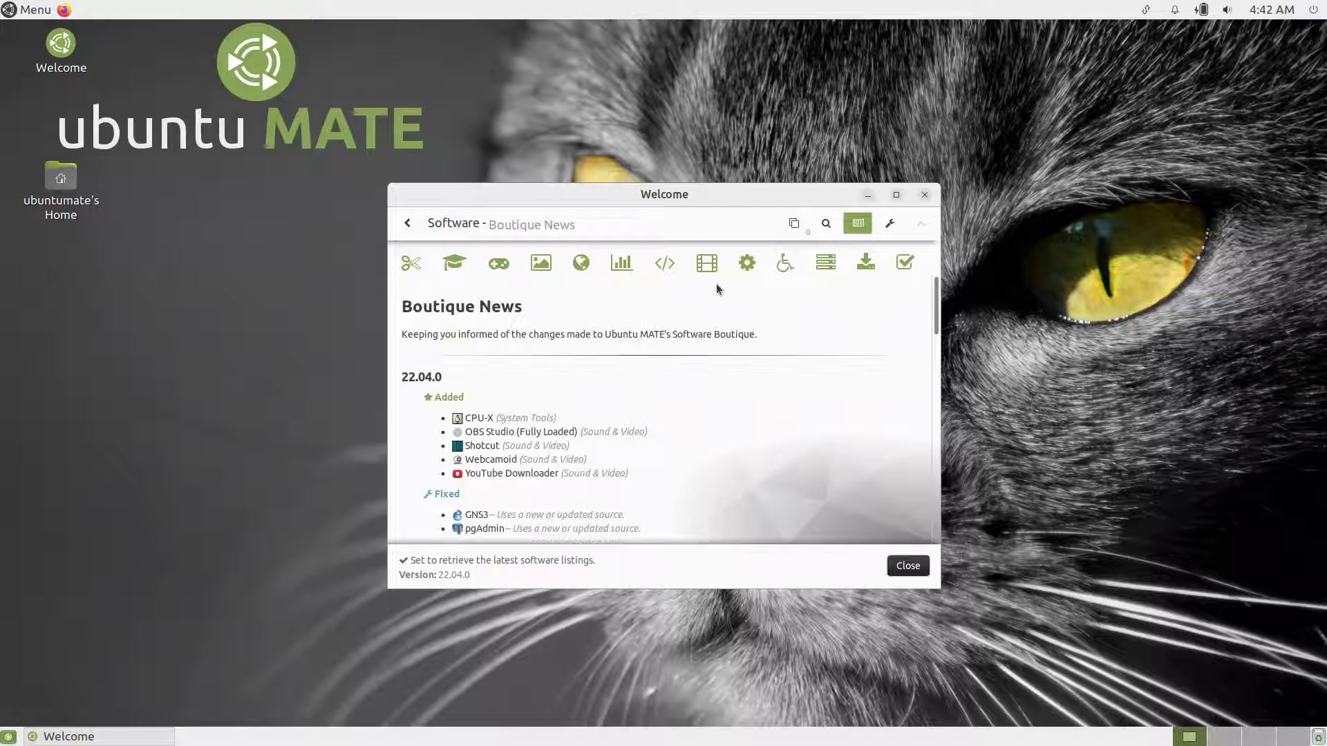
- Search the Boutique for "shotcut" again and examine its license, platform, category, website and source details
left_click(827, 223)
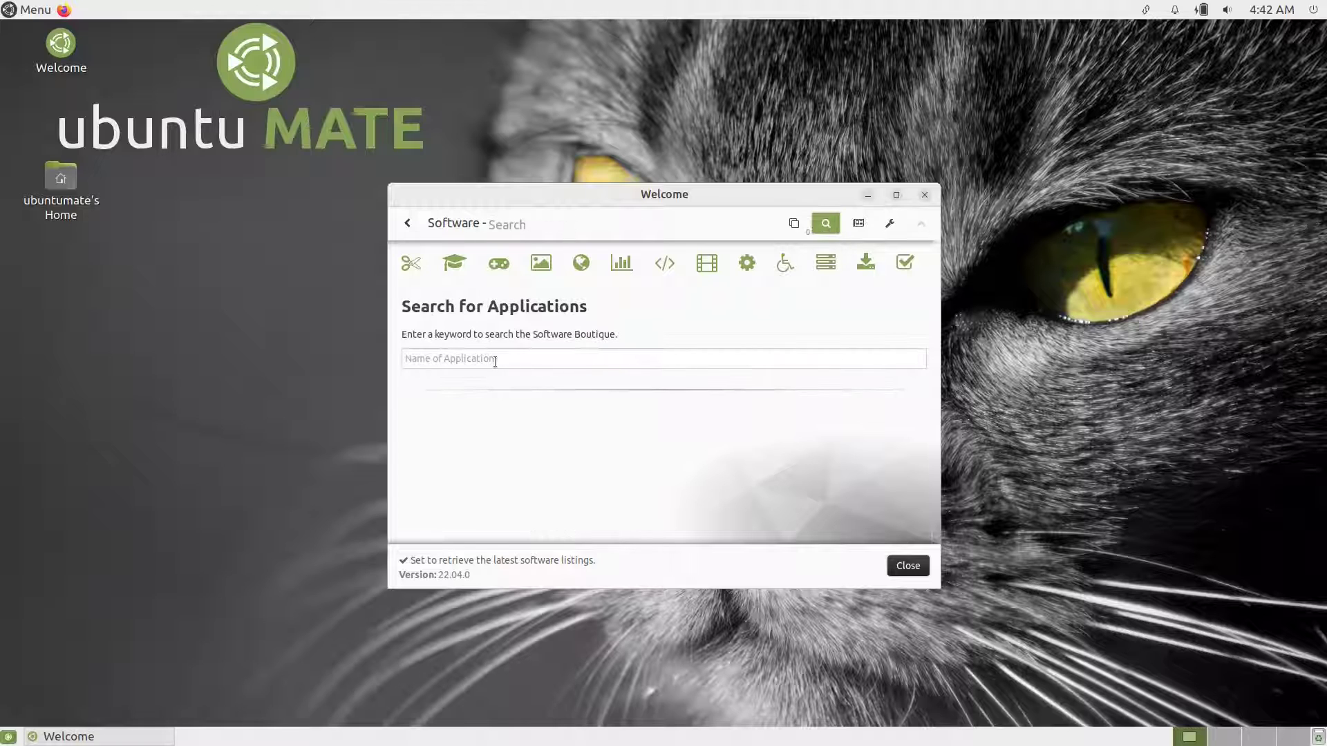
type("shotcut")
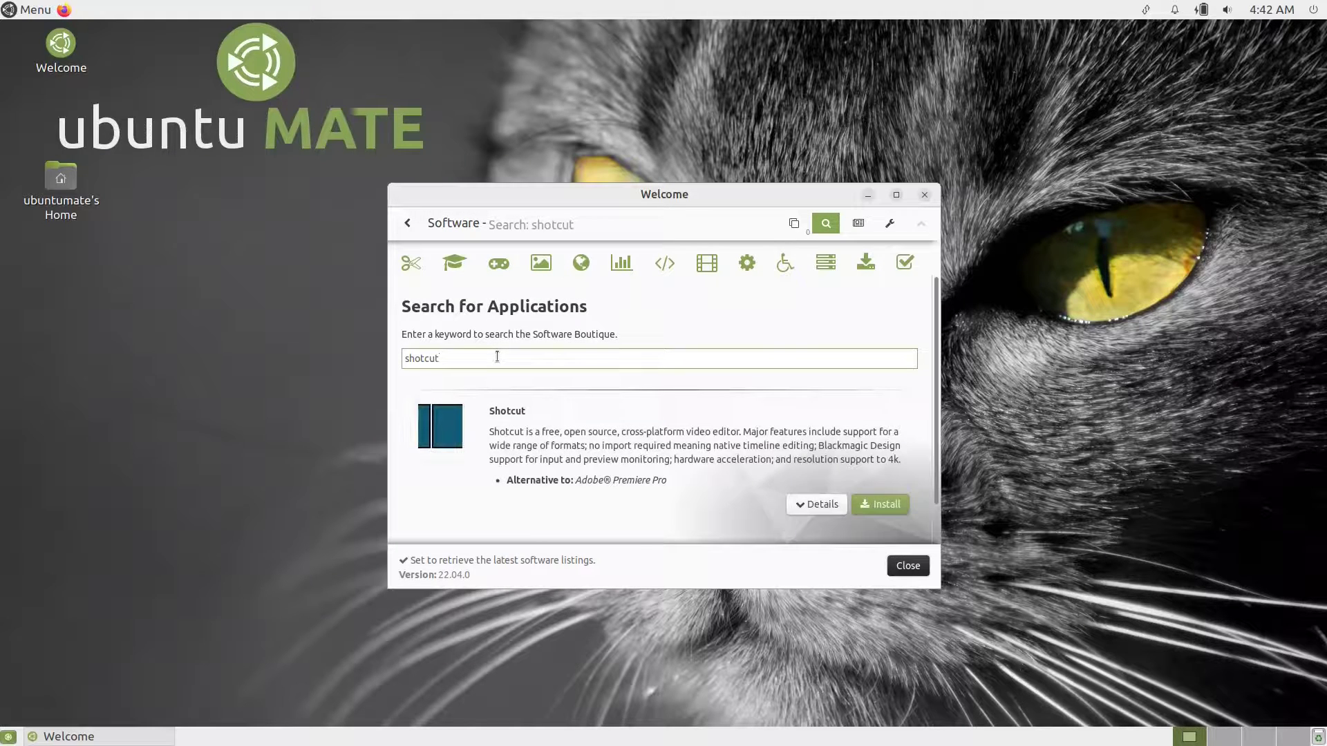
scroll(712, 471, "down", 1)
left_click(810, 479)
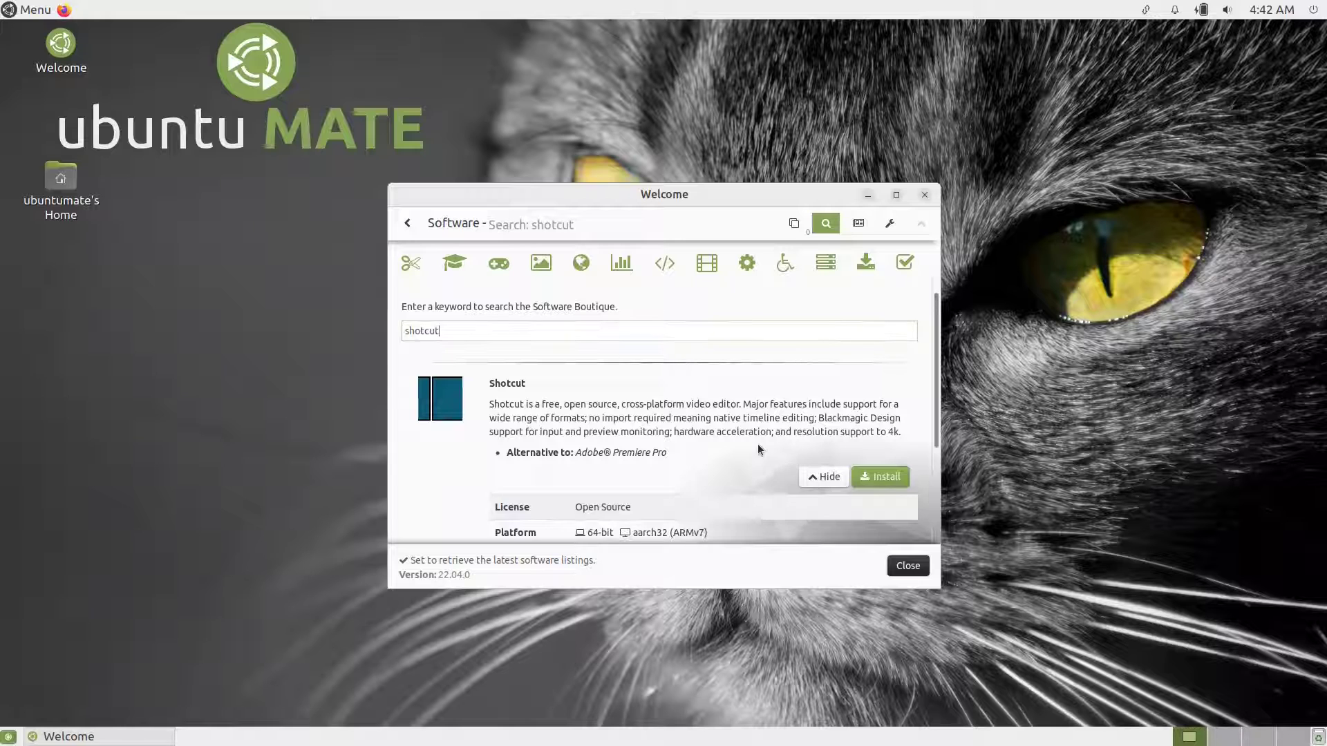
scroll(756, 442, "down", 5)
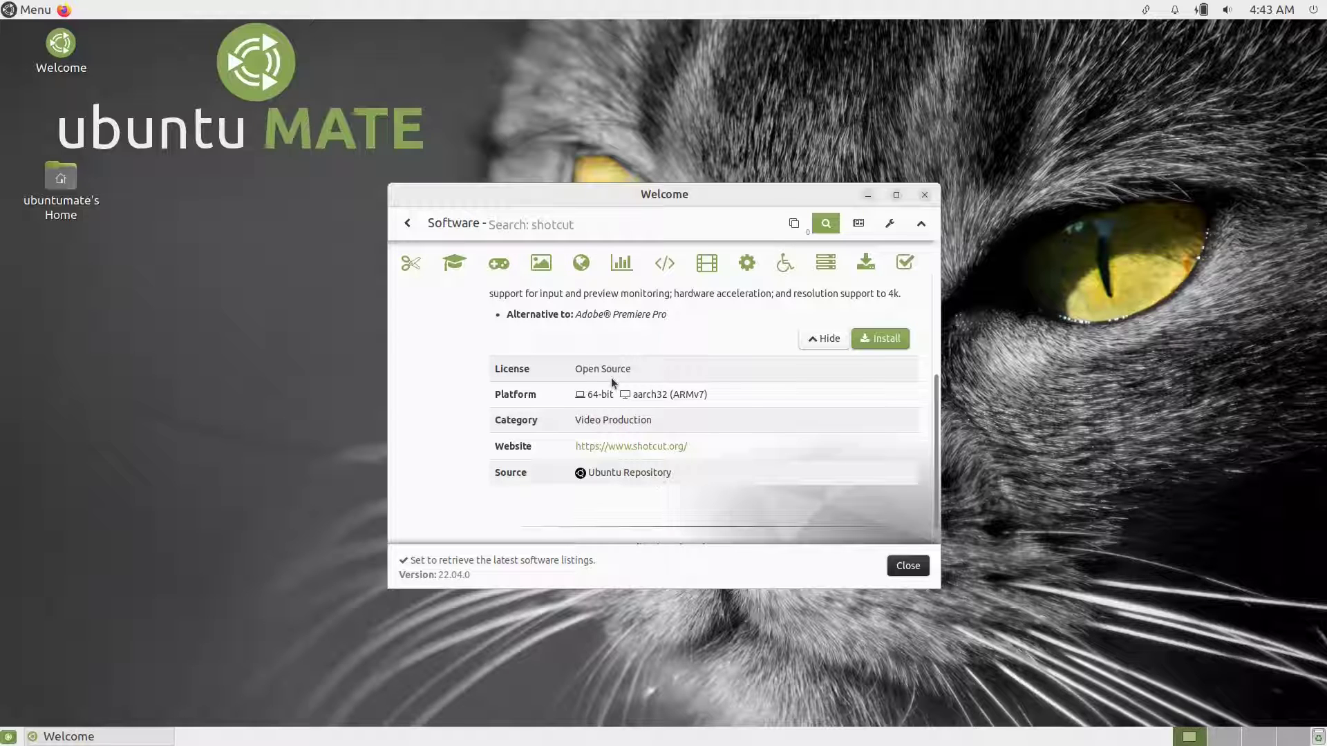
scroll(644, 453, "up", 5)
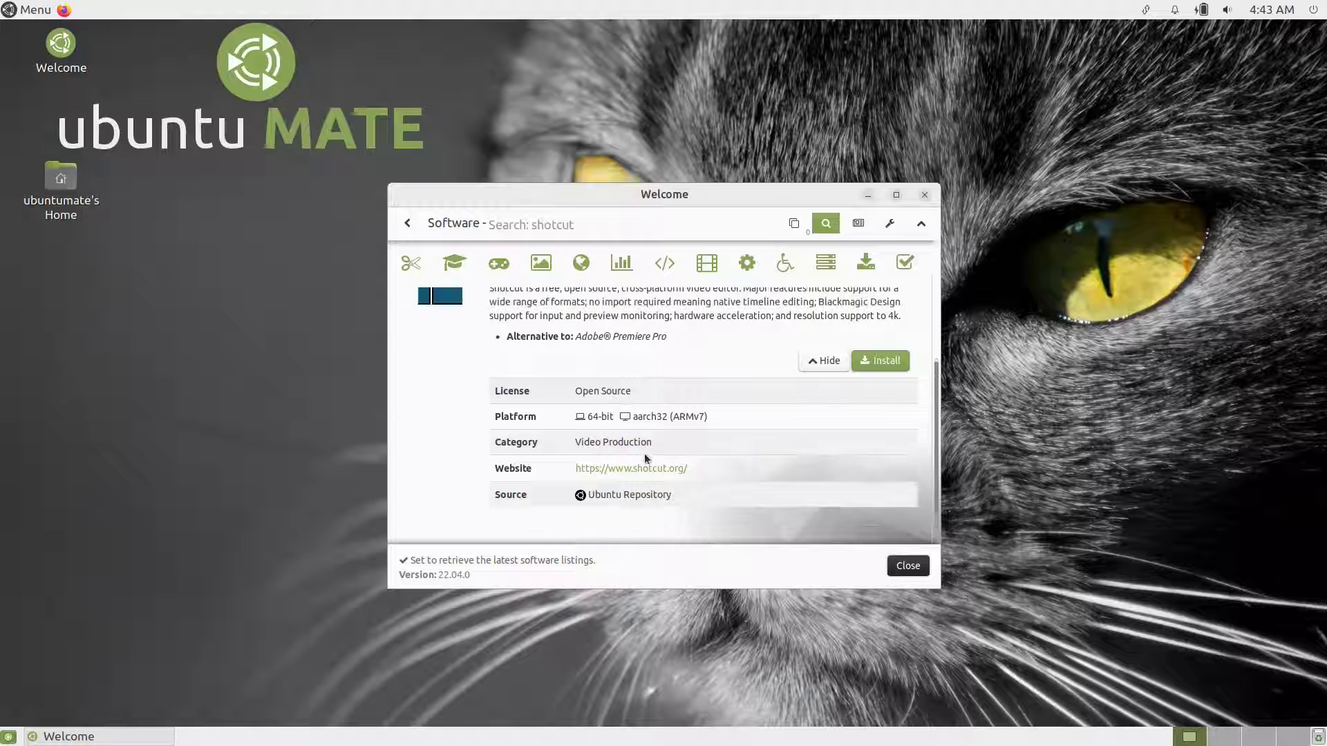
scroll(644, 456, "down", 5)
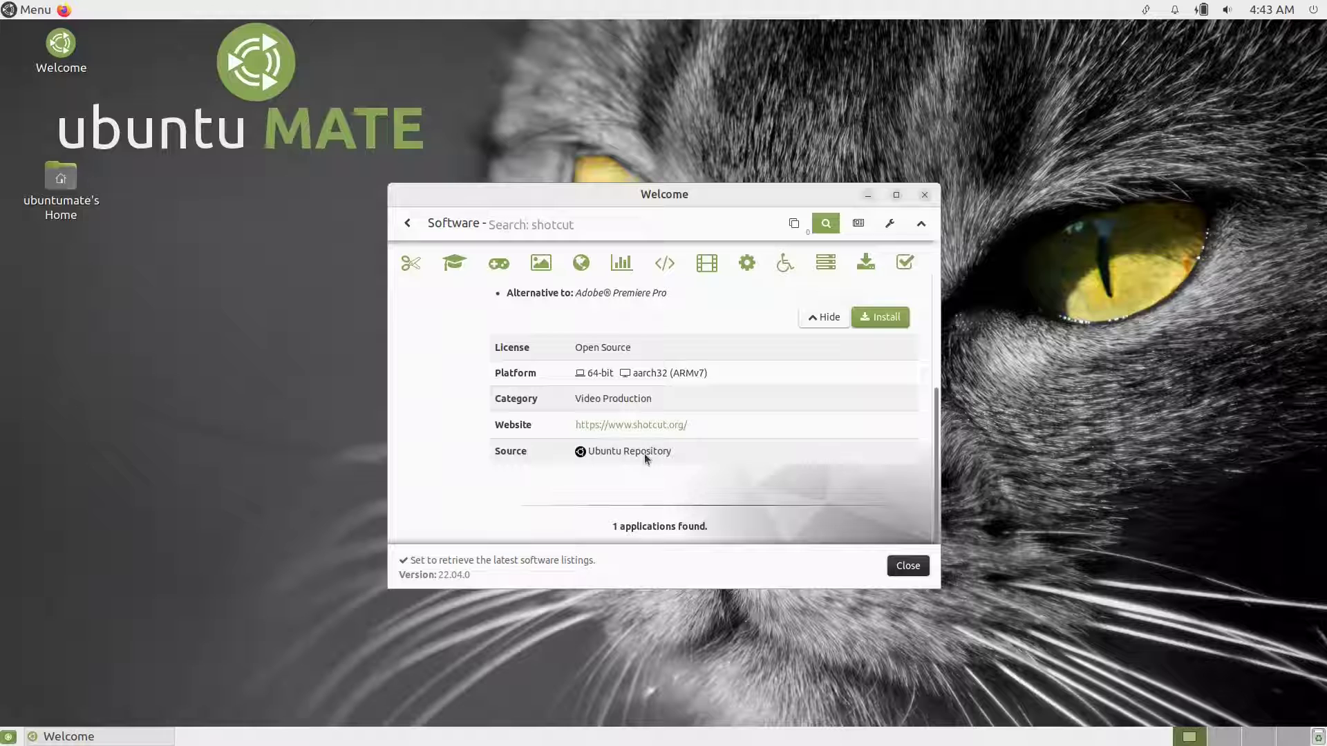
scroll(644, 453, "up", 4)
scroll(644, 453, "down", 3)
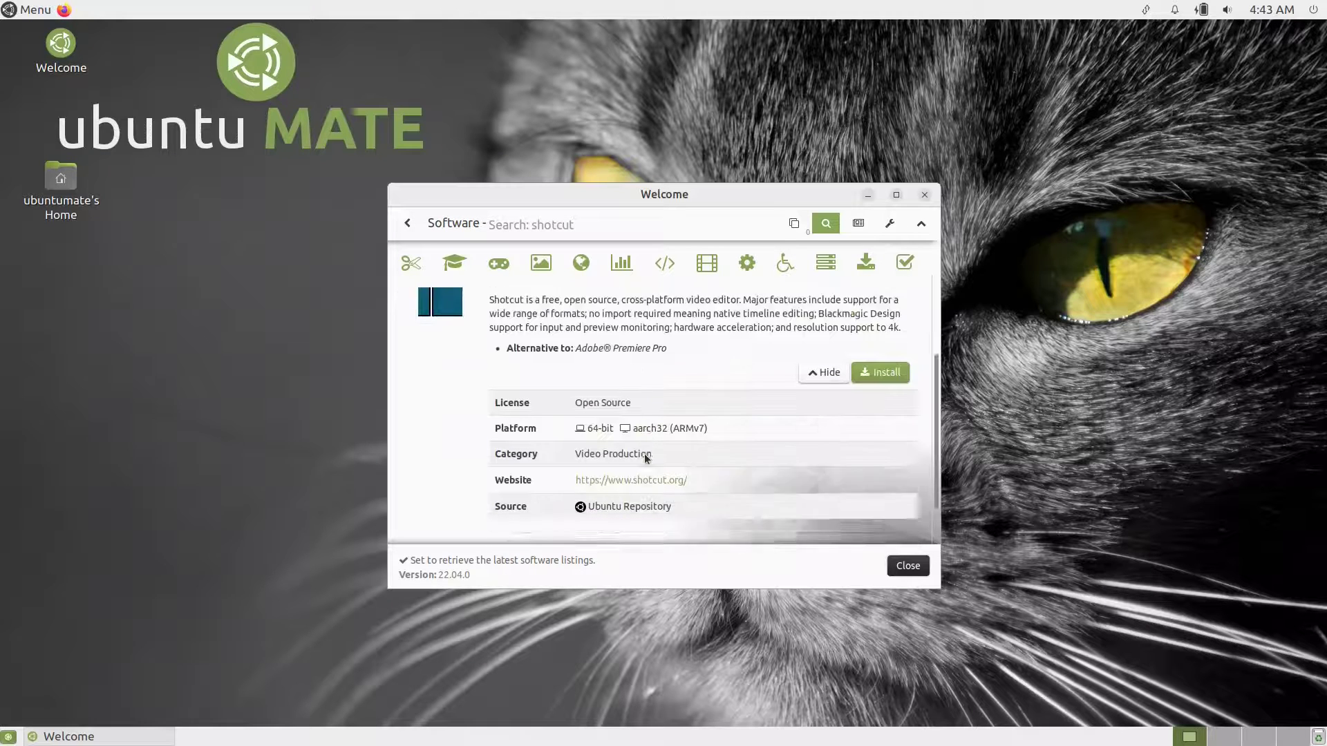
- Leave the Software Boutique, view the web browsers offered in Browser Selection, and return to the main menu
left_click(408, 223)
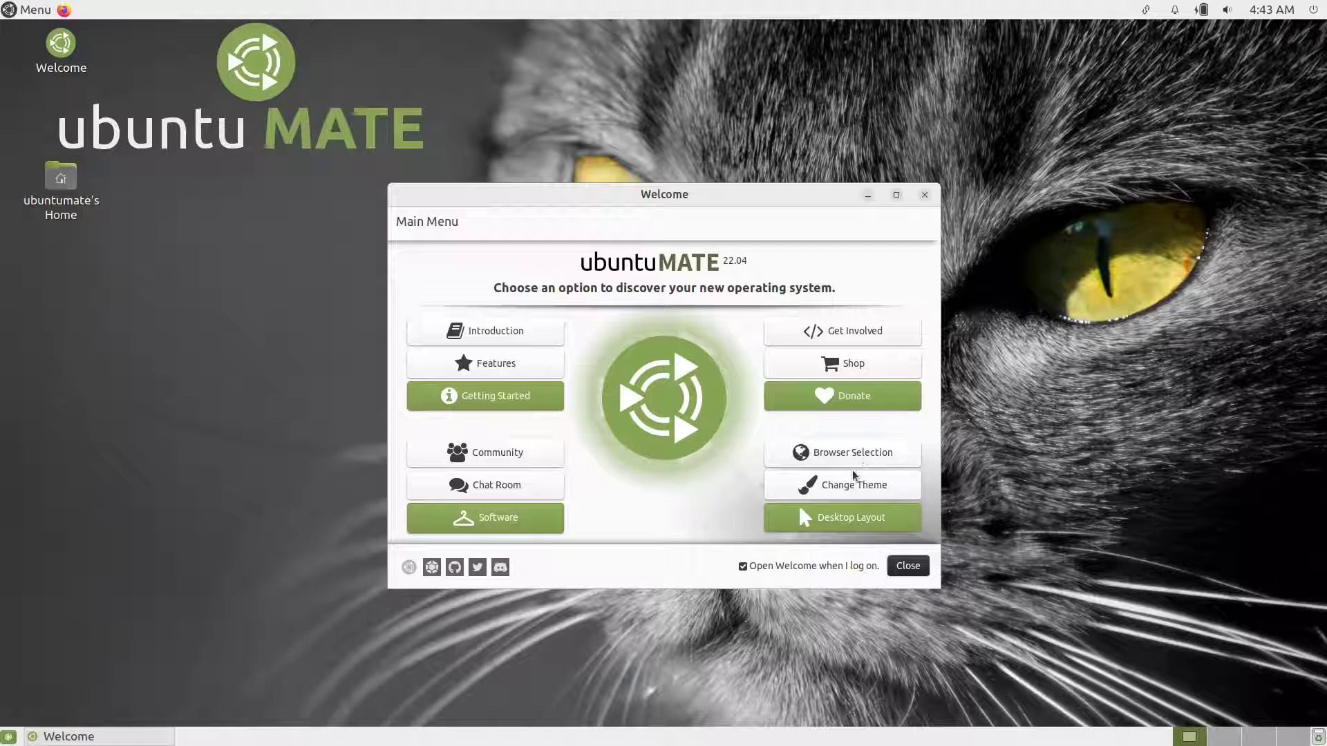
left_click(837, 454)
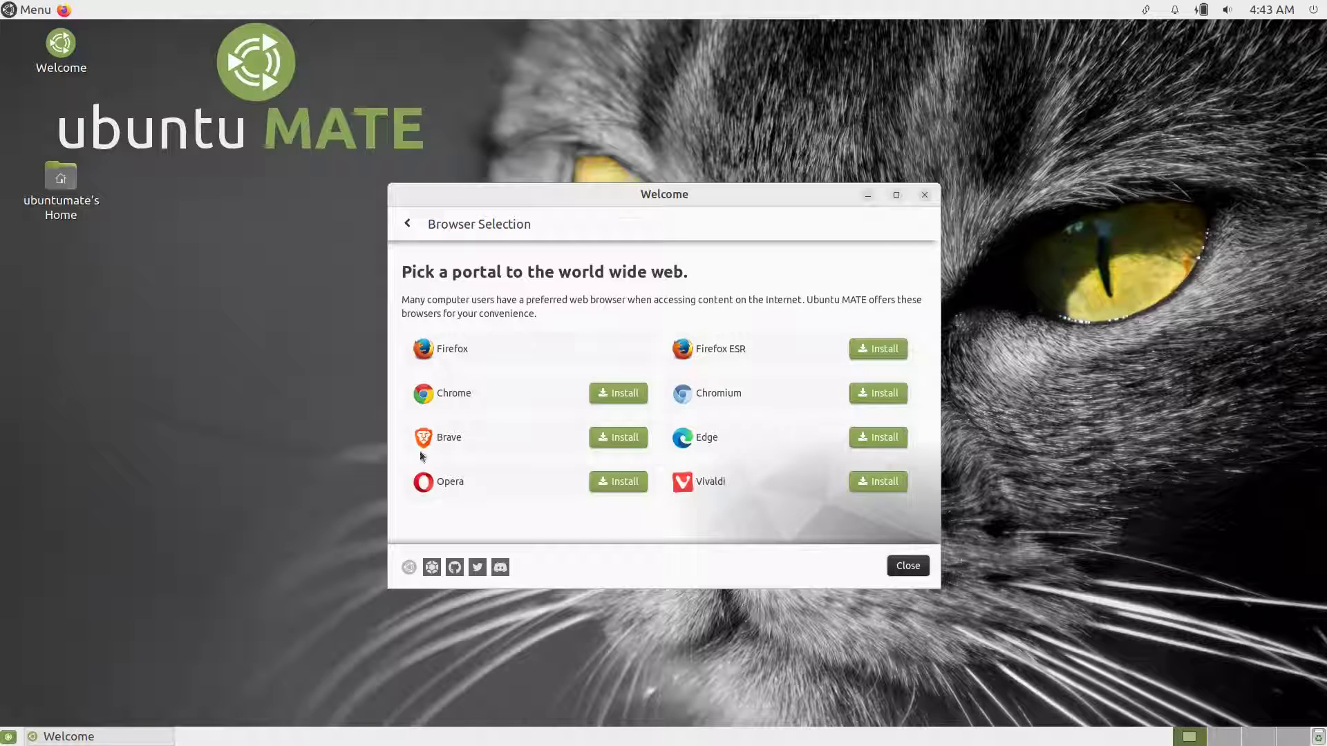
left_click(408, 223)
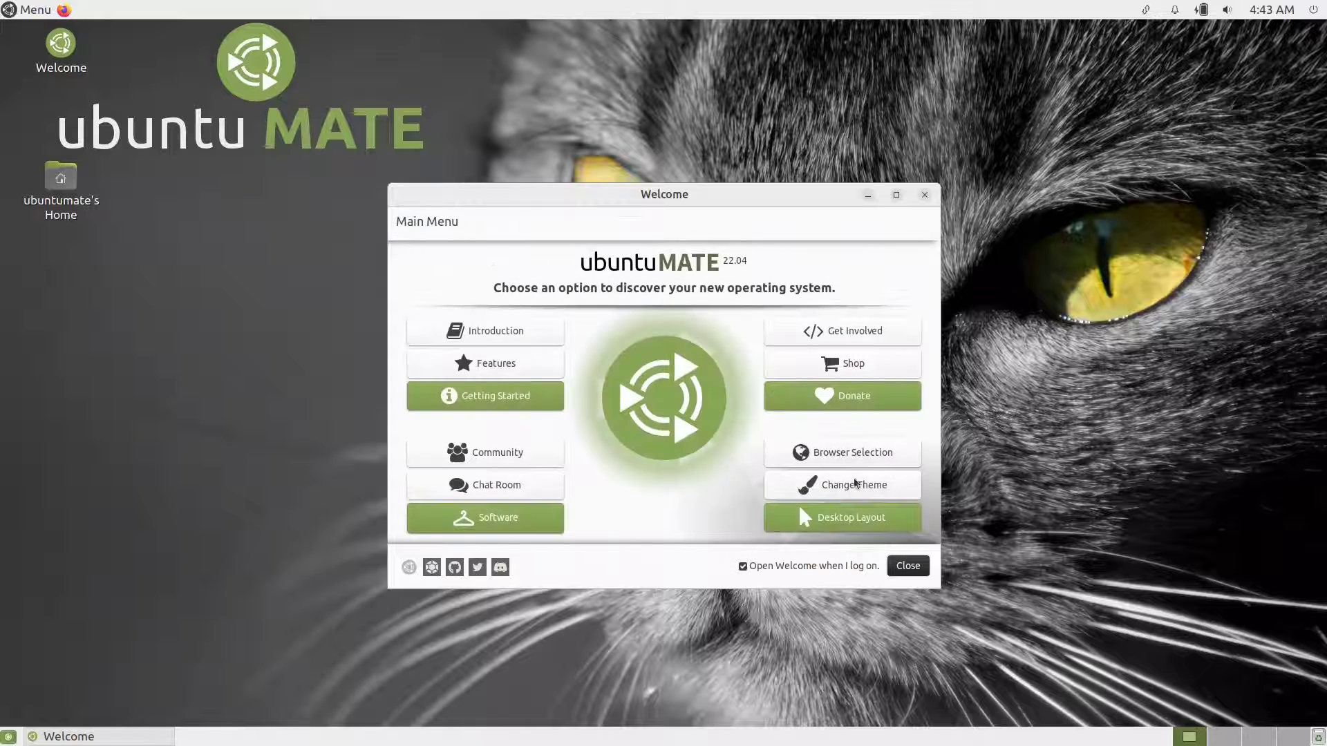
- Open the theme settings from Welcome, browse the available desktop themes and apply Yaru-dark
left_click(855, 488)
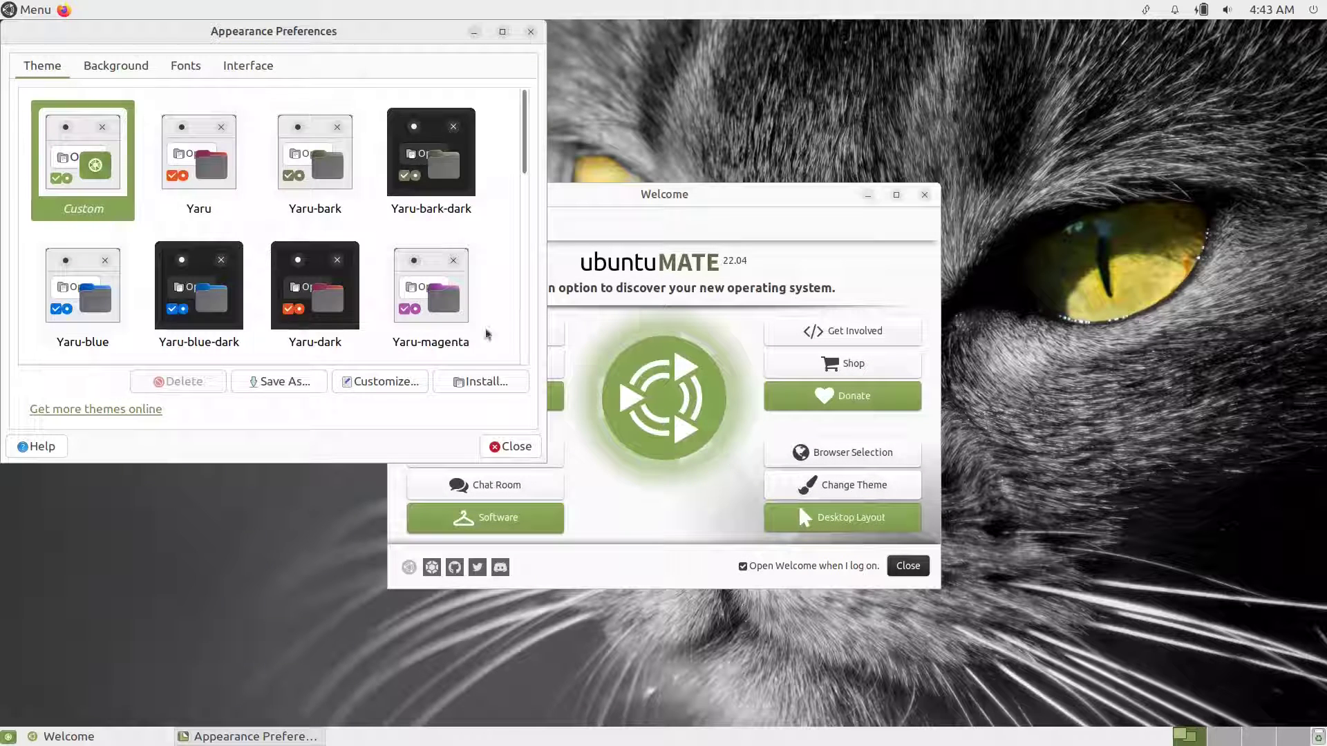
left_click_drag(221, 54, 428, 167)
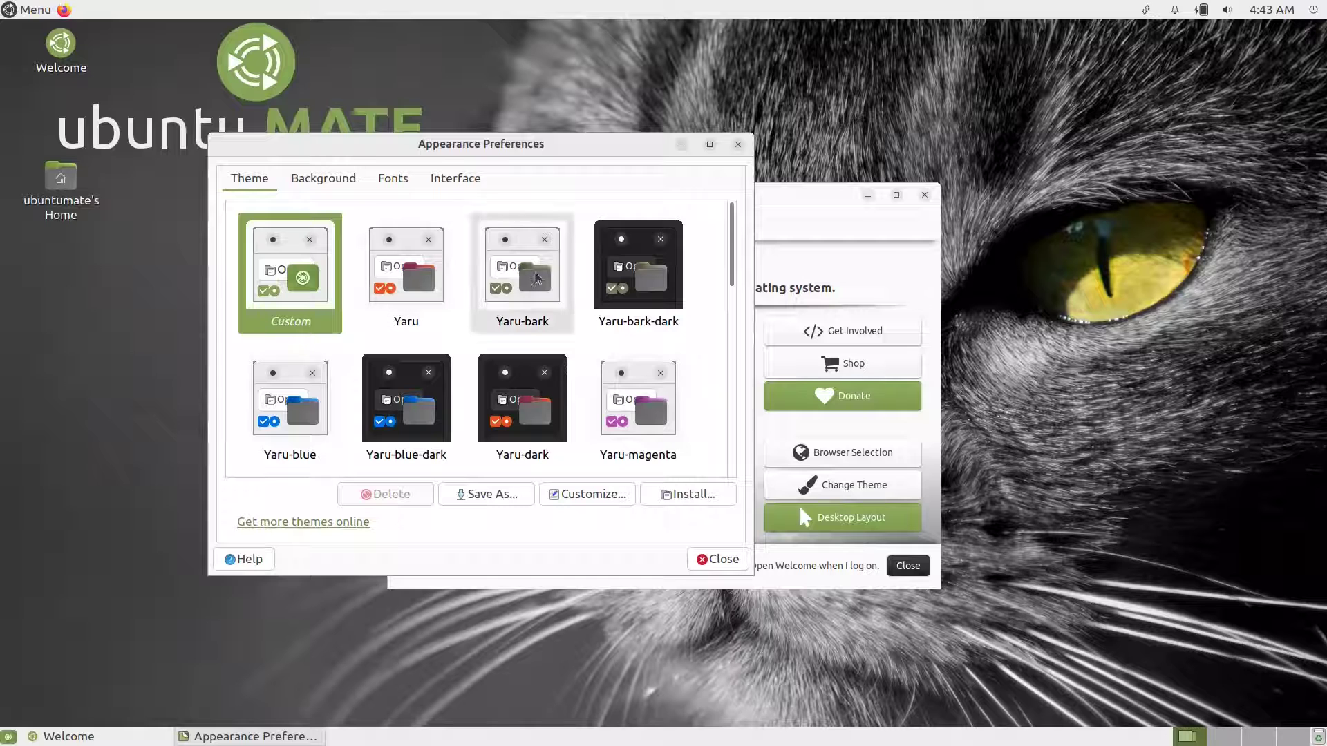
scroll(705, 293, "down", 1)
scroll(706, 293, "down", 10)
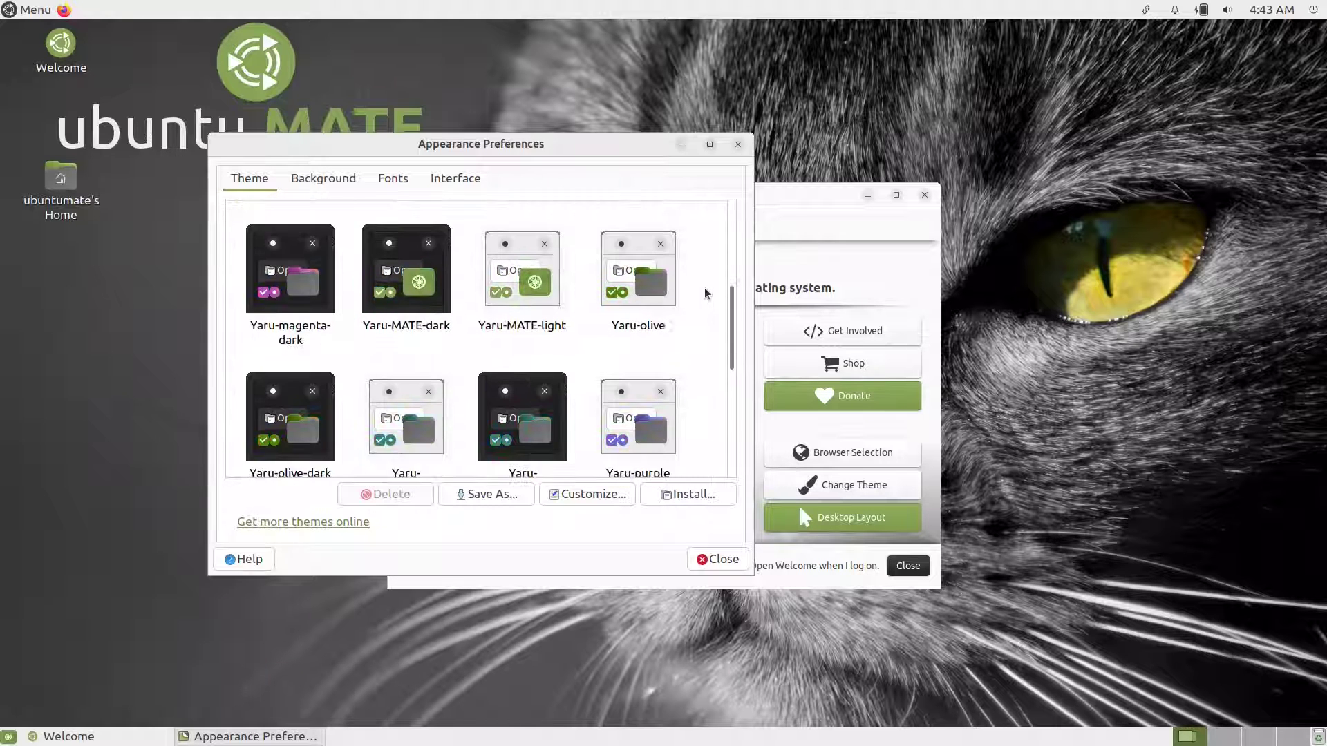
scroll(703, 287, "down", 2)
scroll(703, 287, "up", 10)
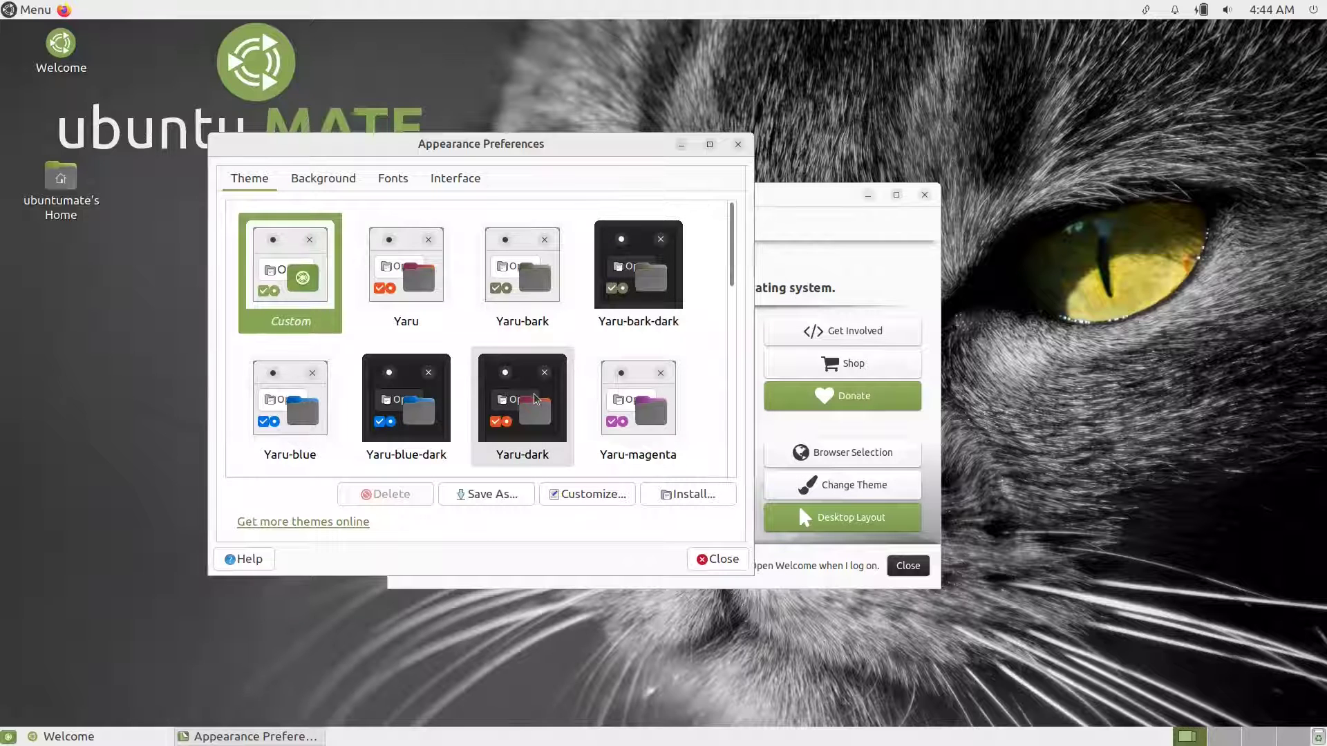
left_click(536, 399)
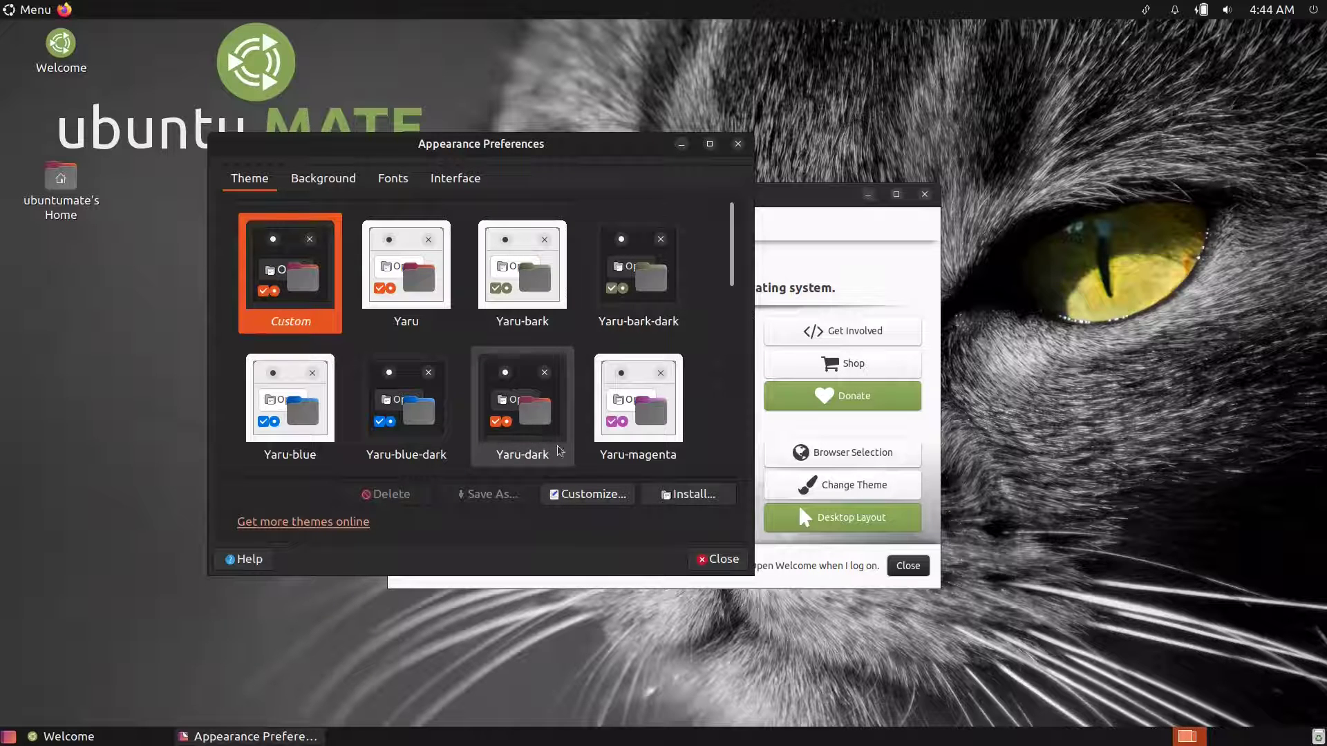
- Review the theme's controls, window border, icon and pointer customization options, and close the Appearance Preferences
left_click(585, 494)
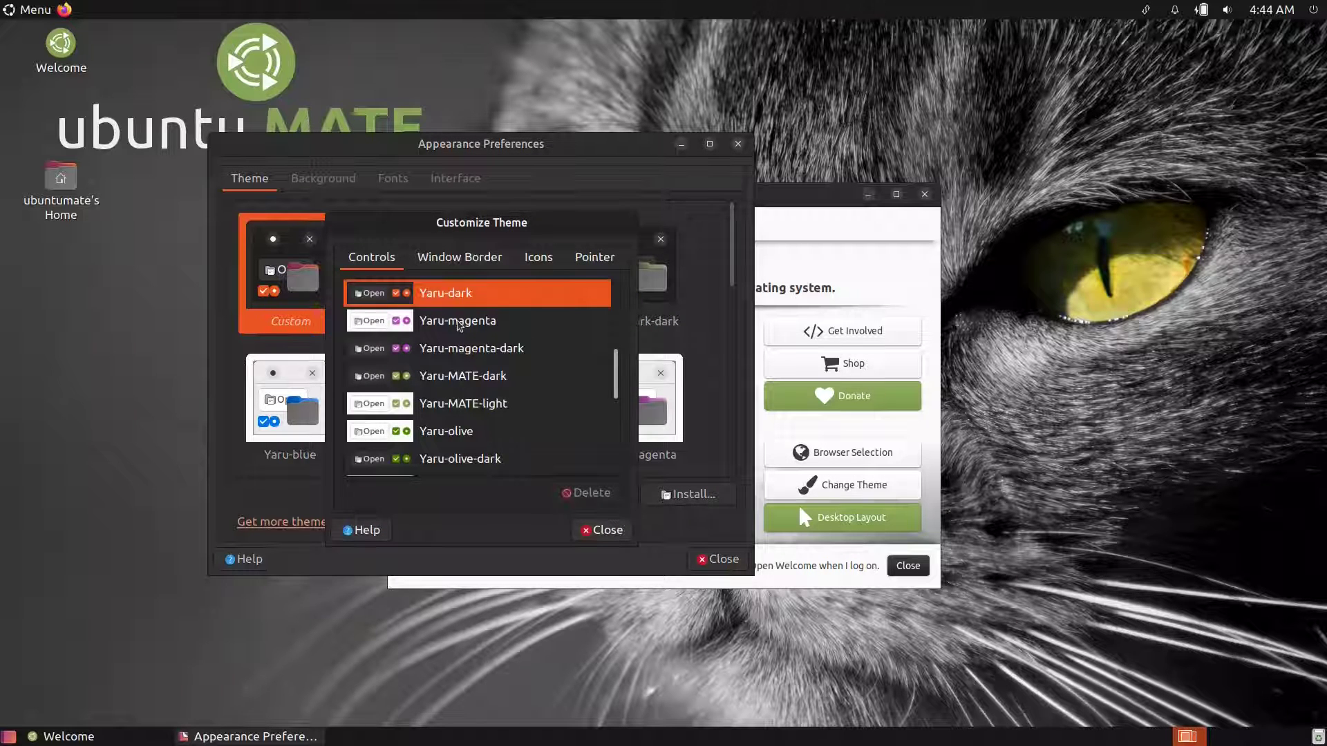
left_click(447, 261)
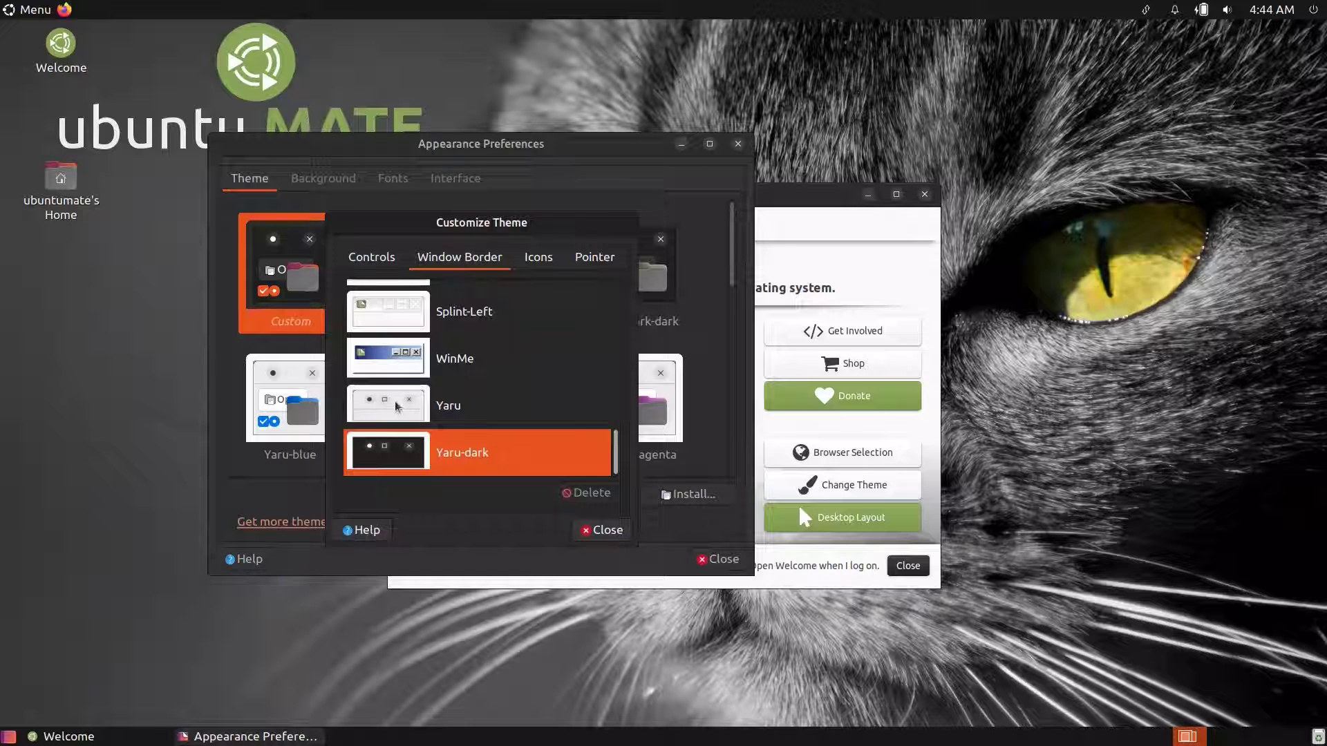
left_click(547, 253)
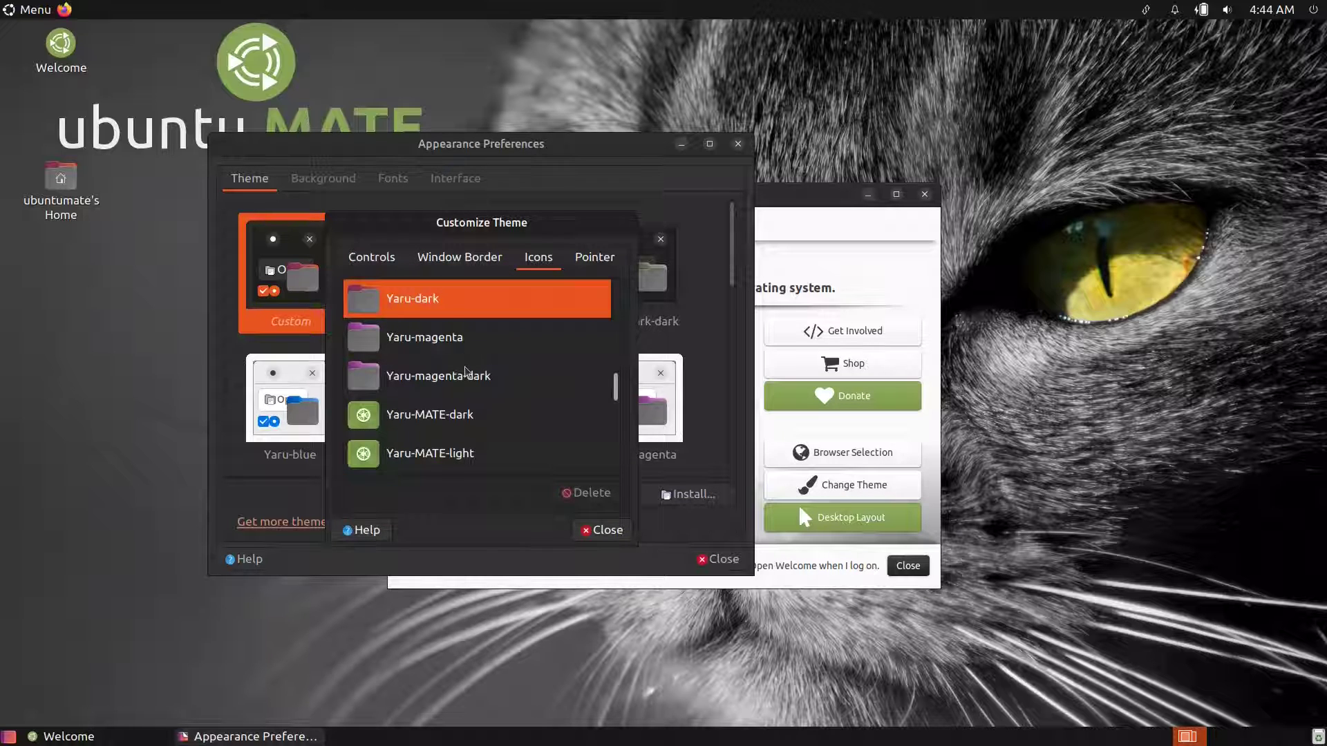
left_click(593, 261)
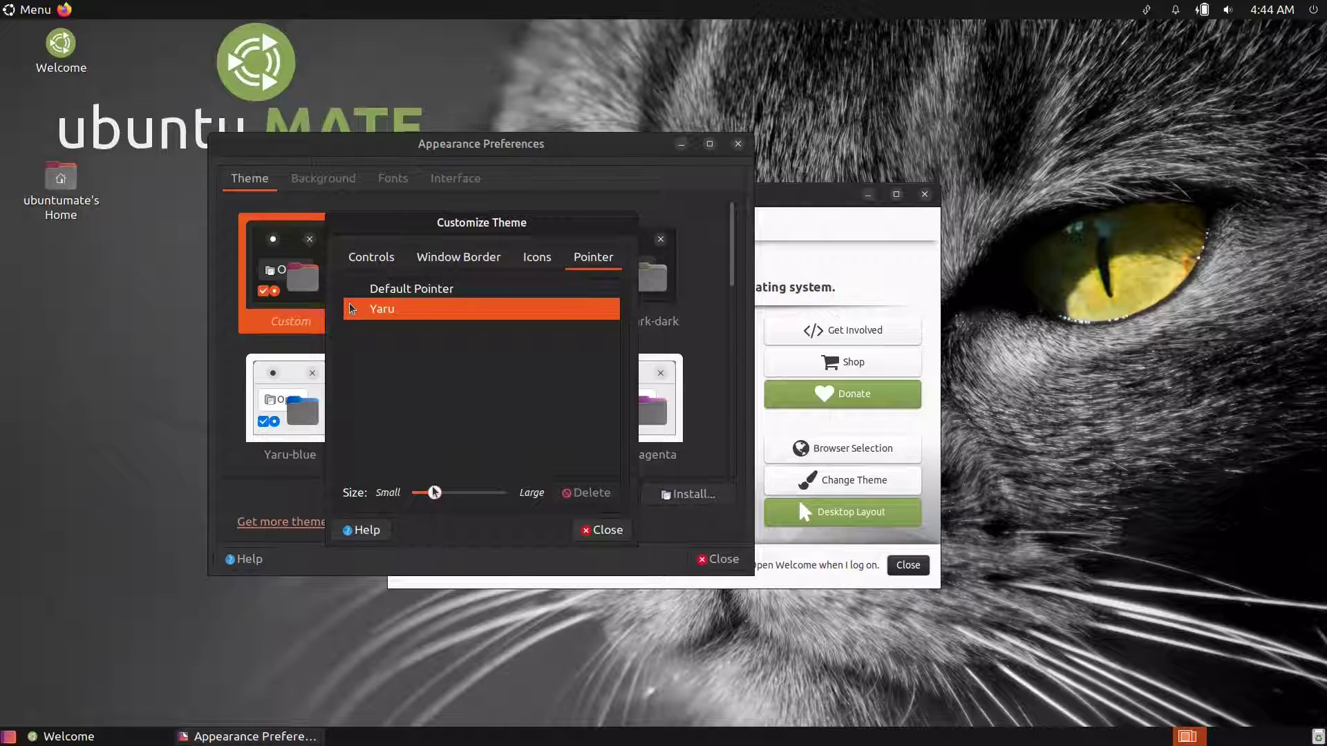
left_click(600, 530)
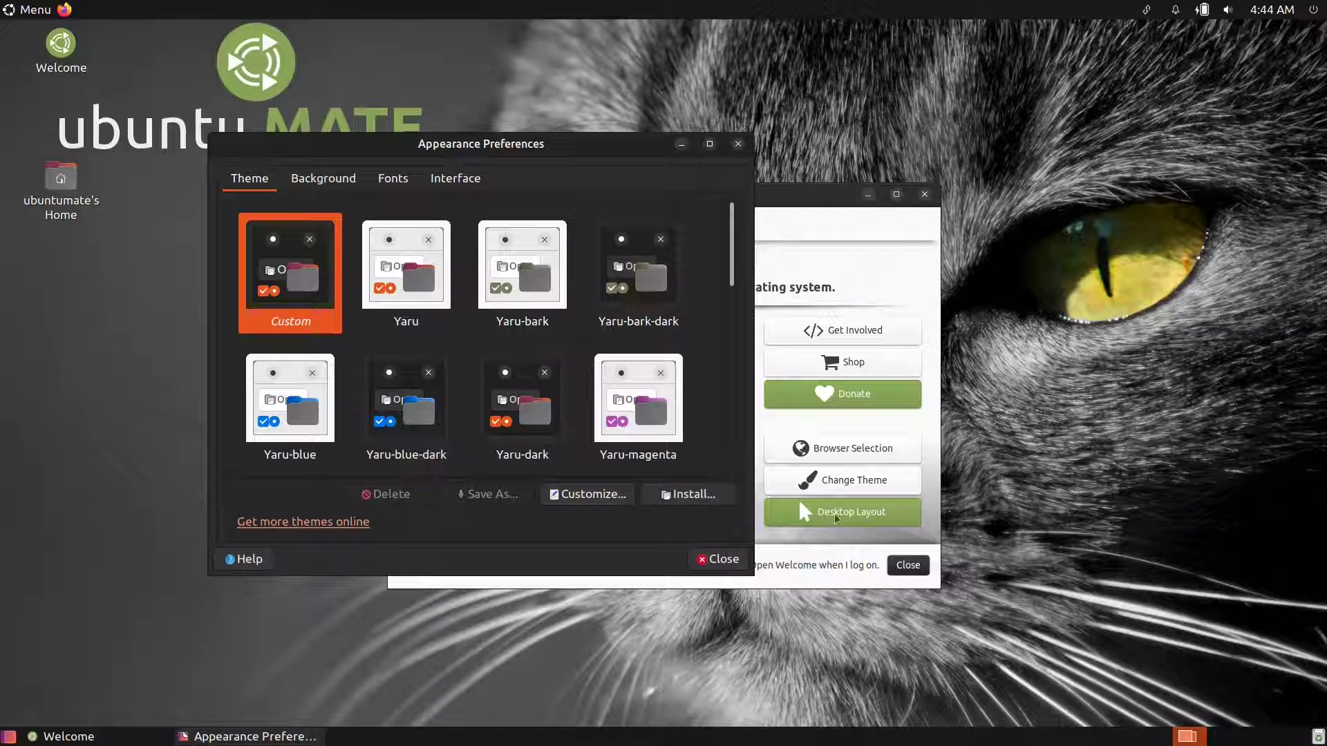
left_click(712, 559)
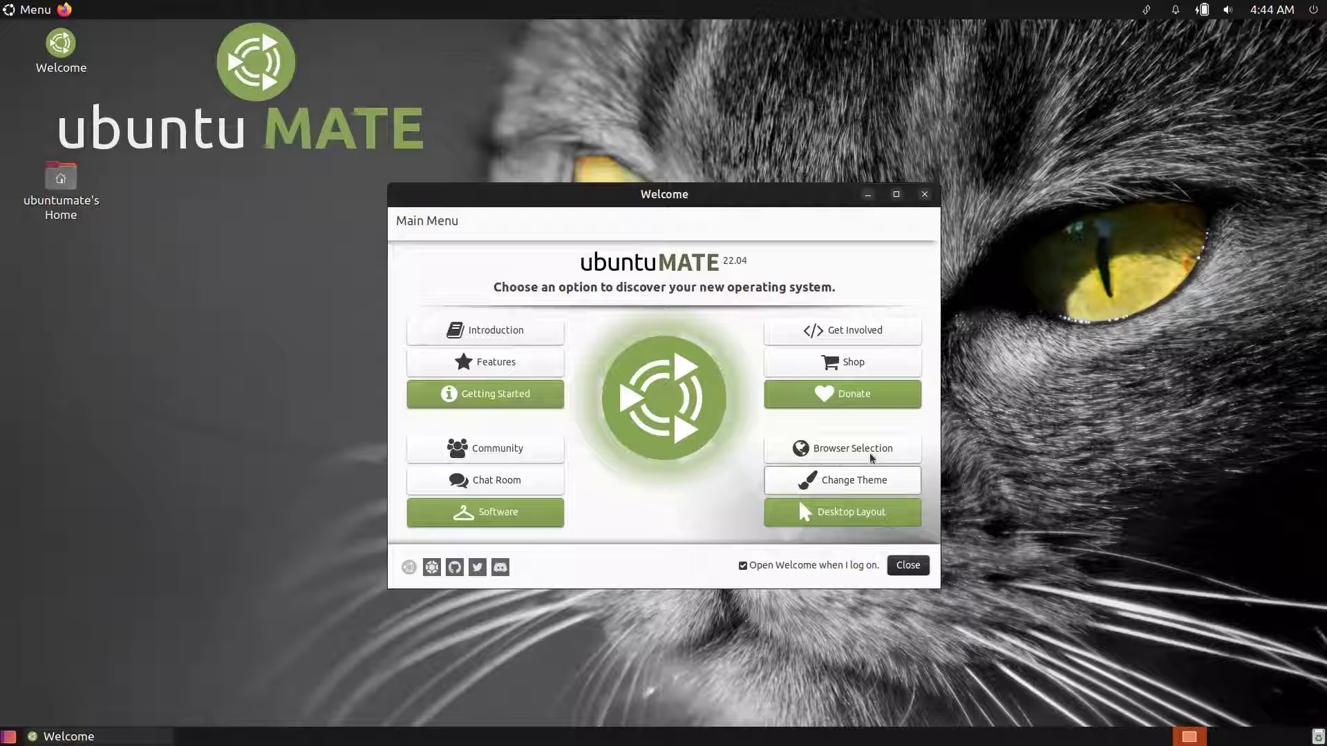
- Open the Desktop Layout options in Welcome, reveal all layouts and apply Mutiny, reloading the Brisk Menu
left_click(845, 517)
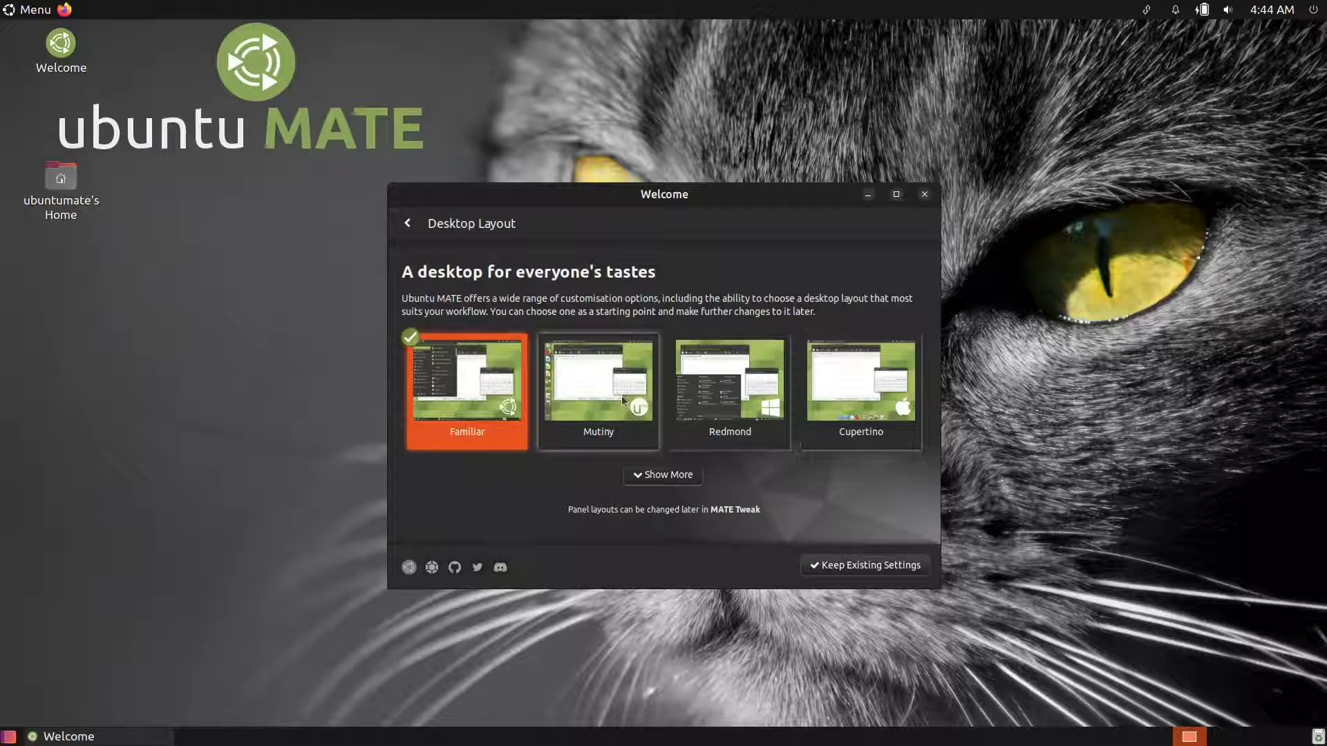
left_click(690, 476)
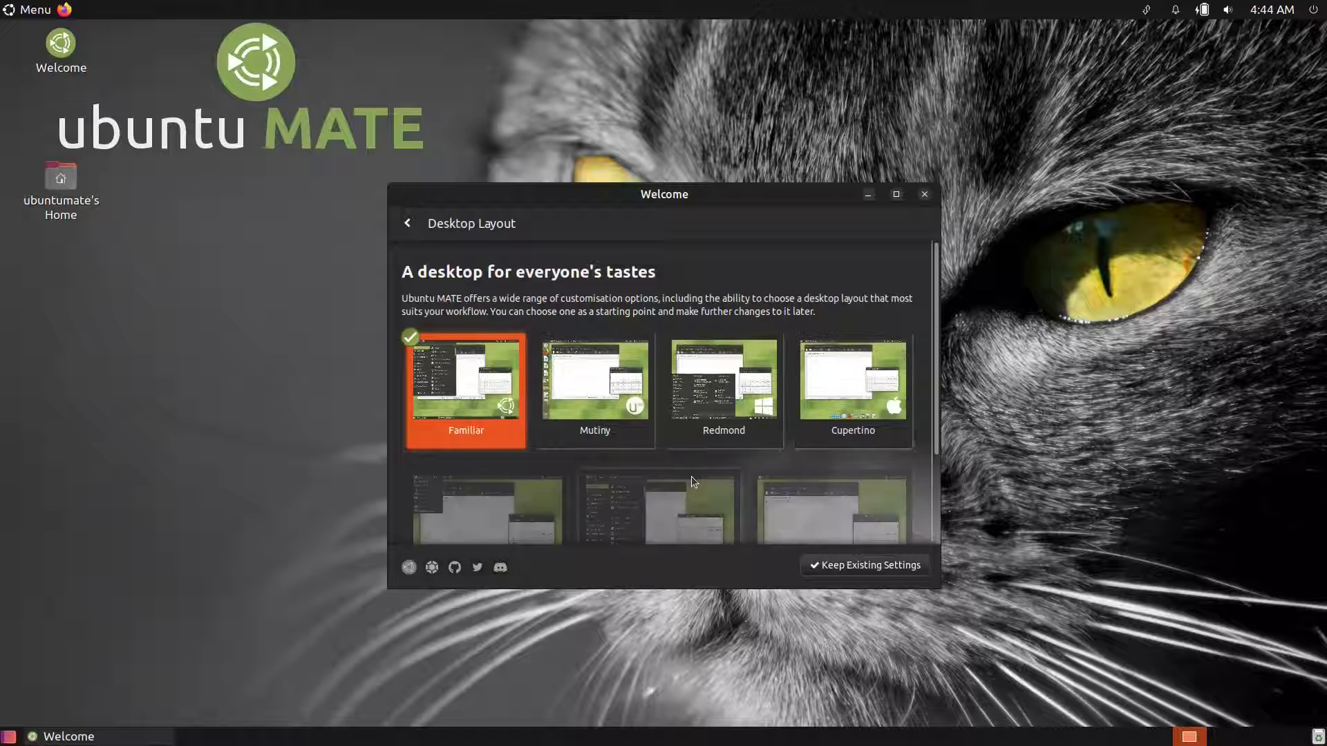
scroll(691, 475, "down", 3)
scroll(822, 460, "up", 2)
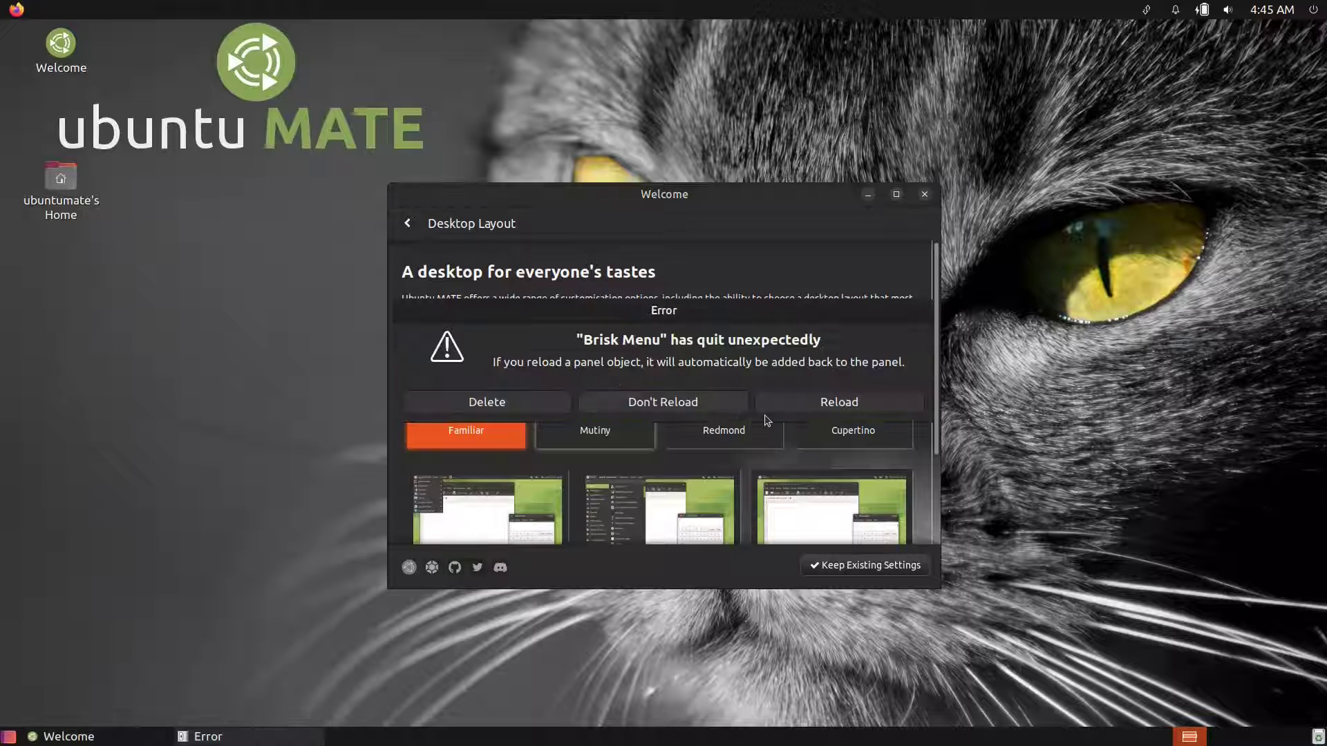
left_click(808, 407)
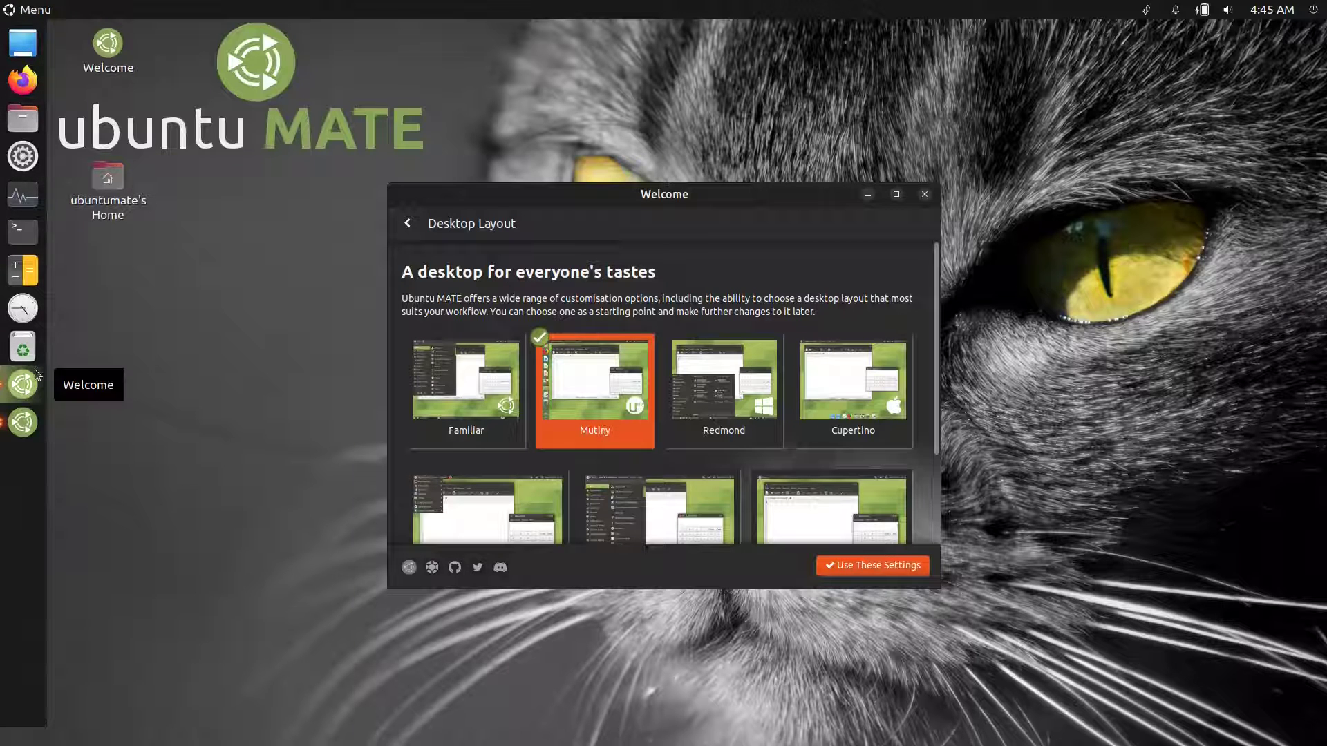
- Switch the desktop to the Redmond layout, reload the Brisk Menu and view its application categories
left_click(712, 405)
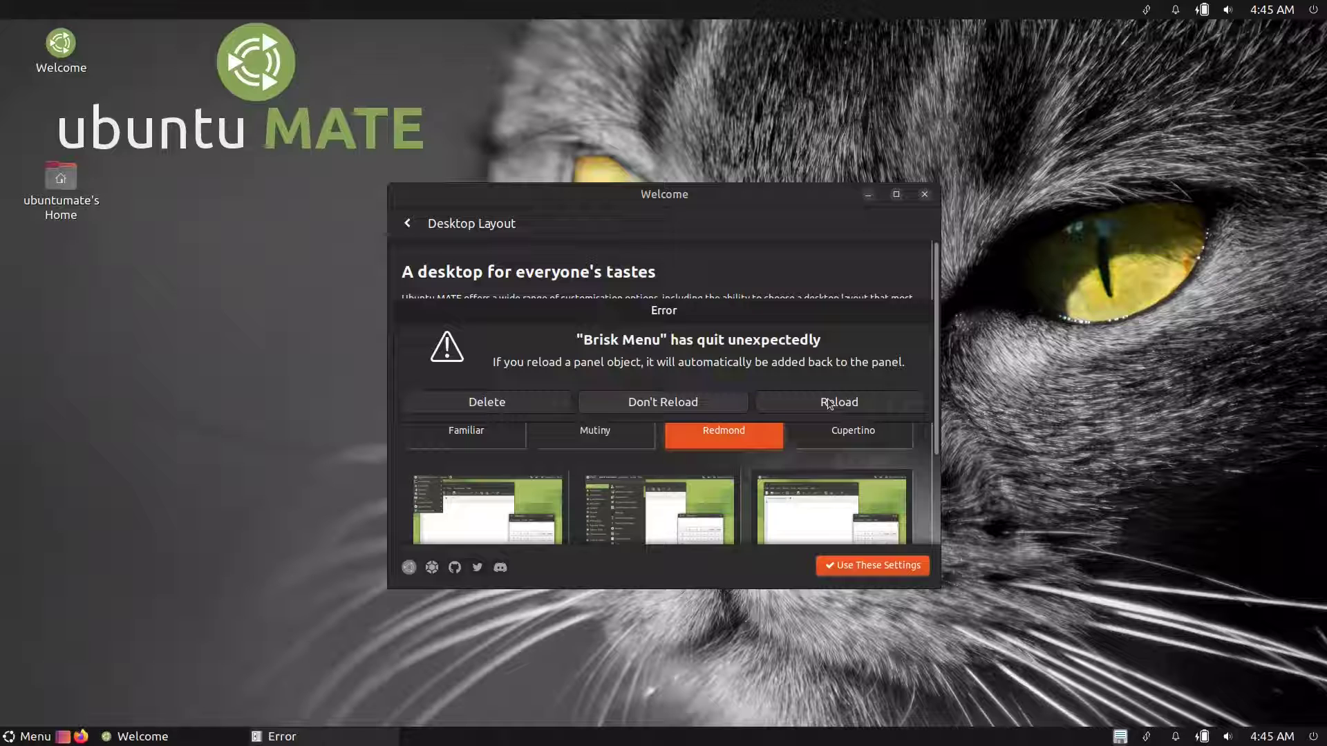
left_click(824, 403)
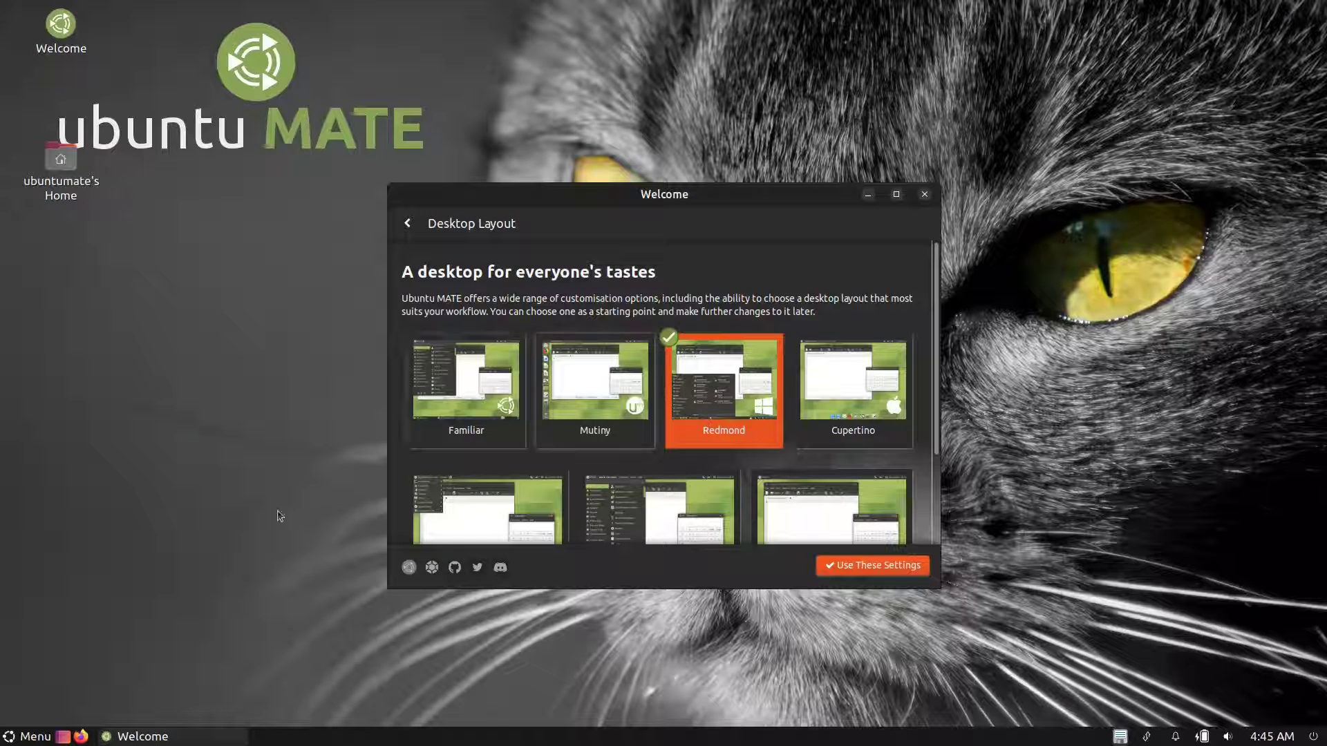
left_click(16, 736)
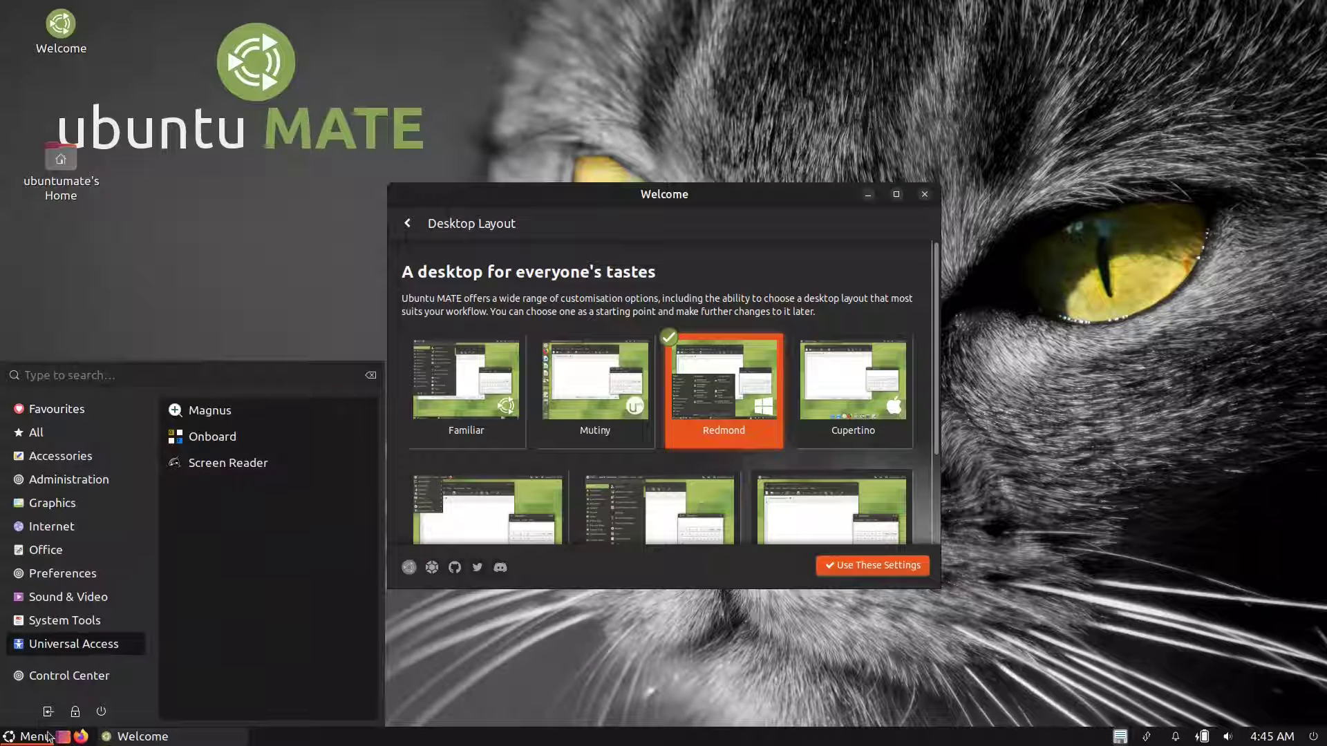
- Try the Cupertino desktop layout, reloading the Brisk Menu, and return to the Familiar layout
left_click(756, 419)
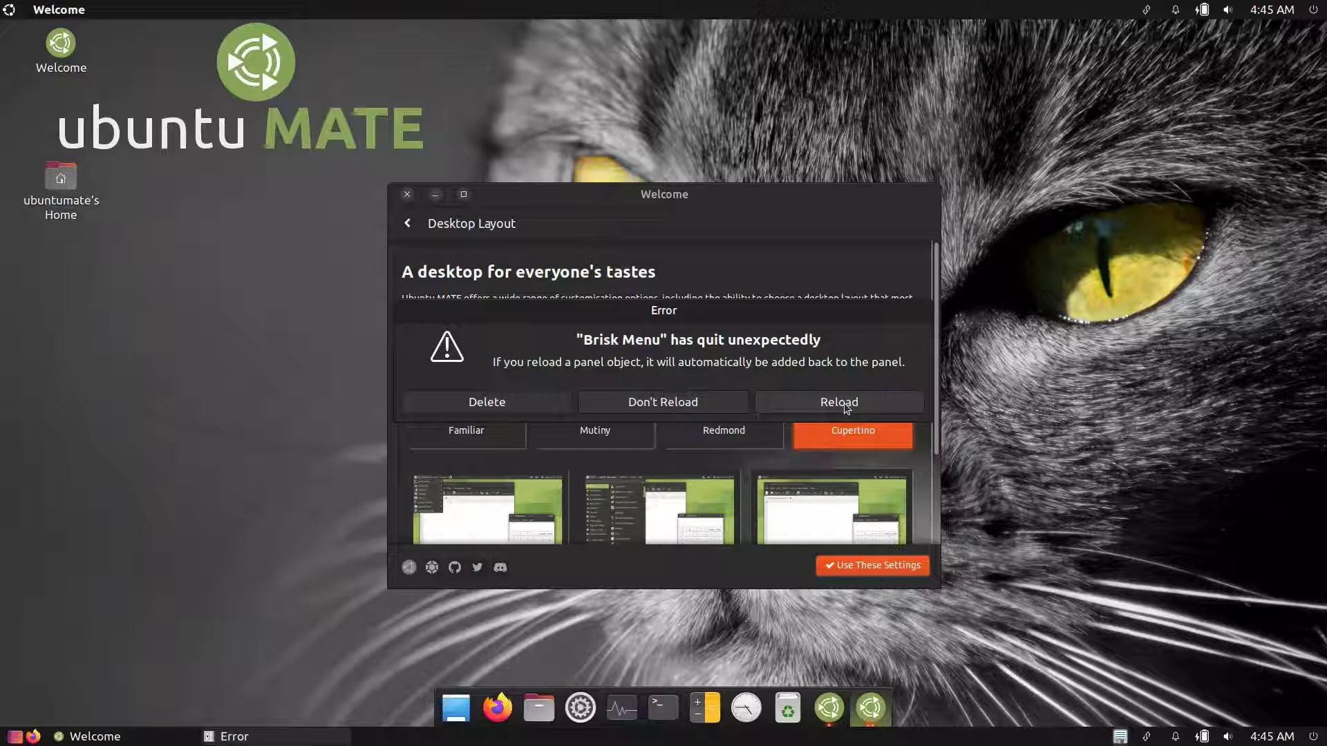
left_click(846, 405)
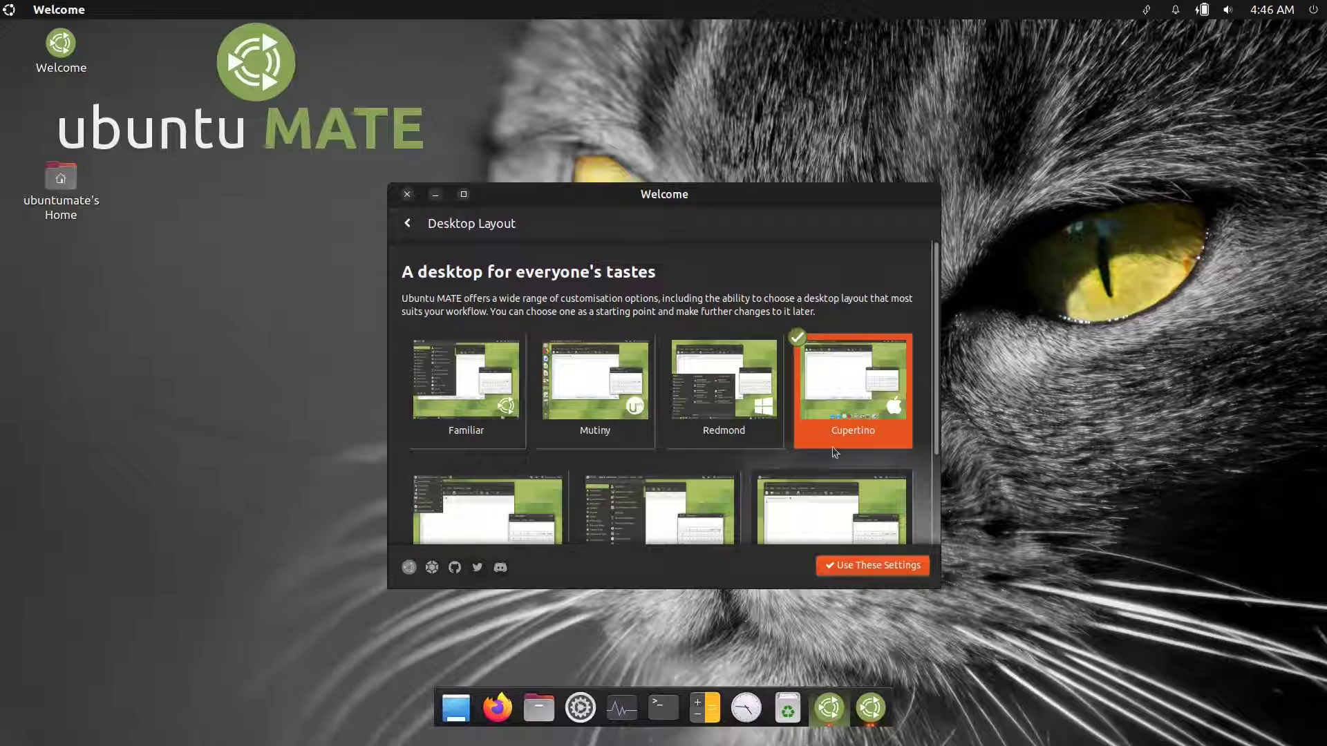
left_click(466, 409)
- Apply the Traditional desktop layout and look through its Applications, Places and System menus
scroll(514, 464, "down", 2)
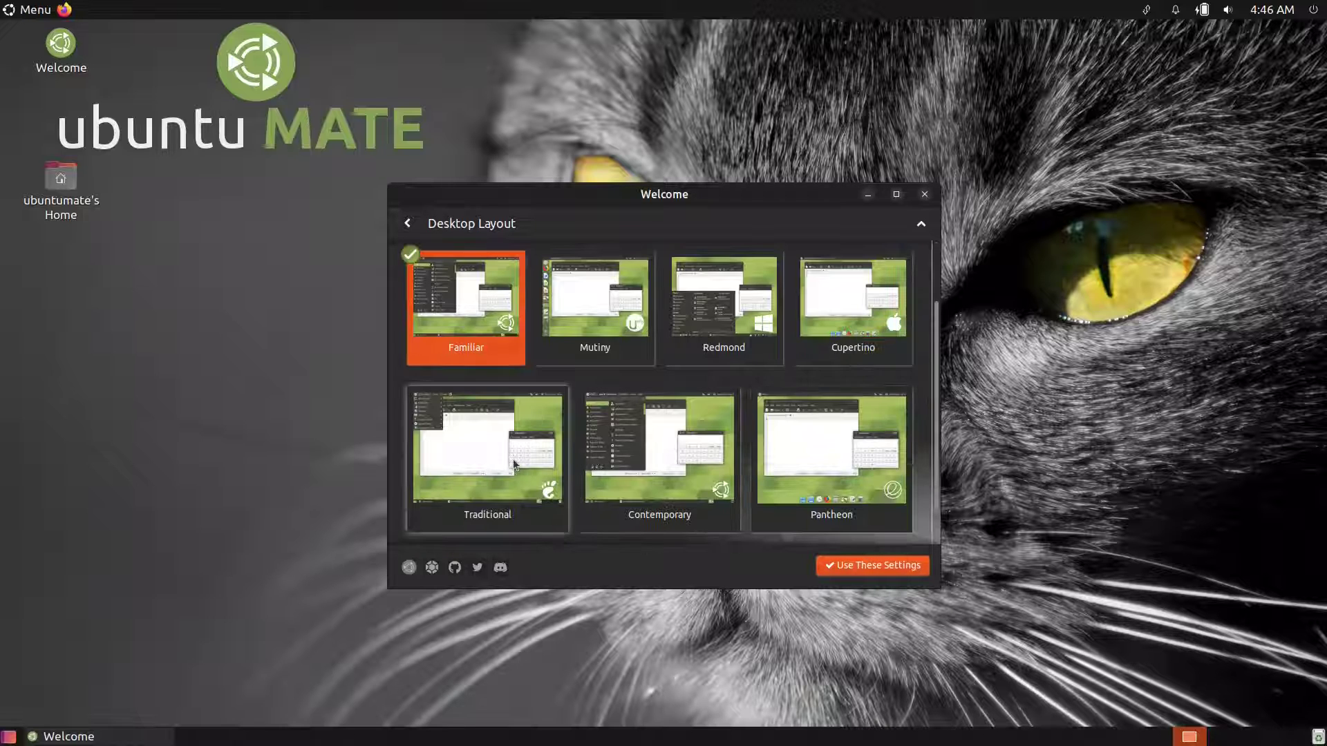
left_click(514, 464)
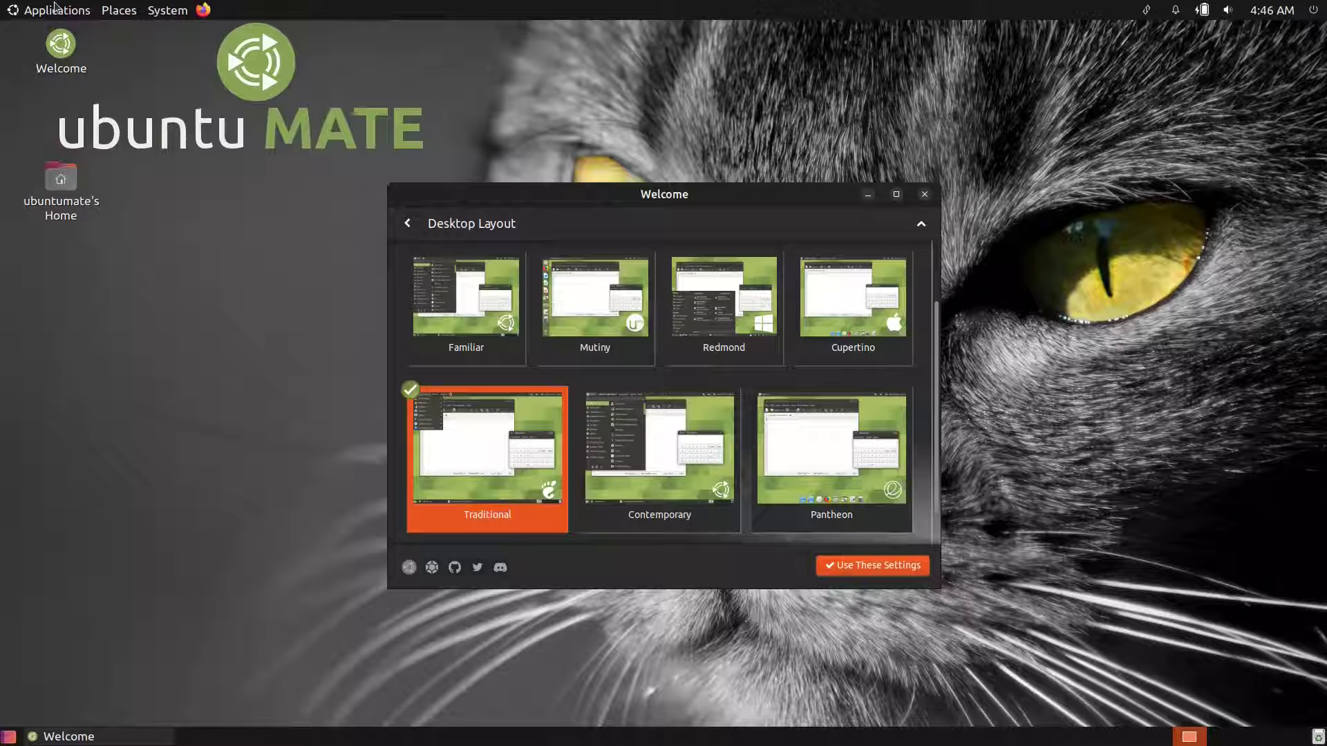
left_click(57, 10)
left_click(56, 10)
left_click(118, 10)
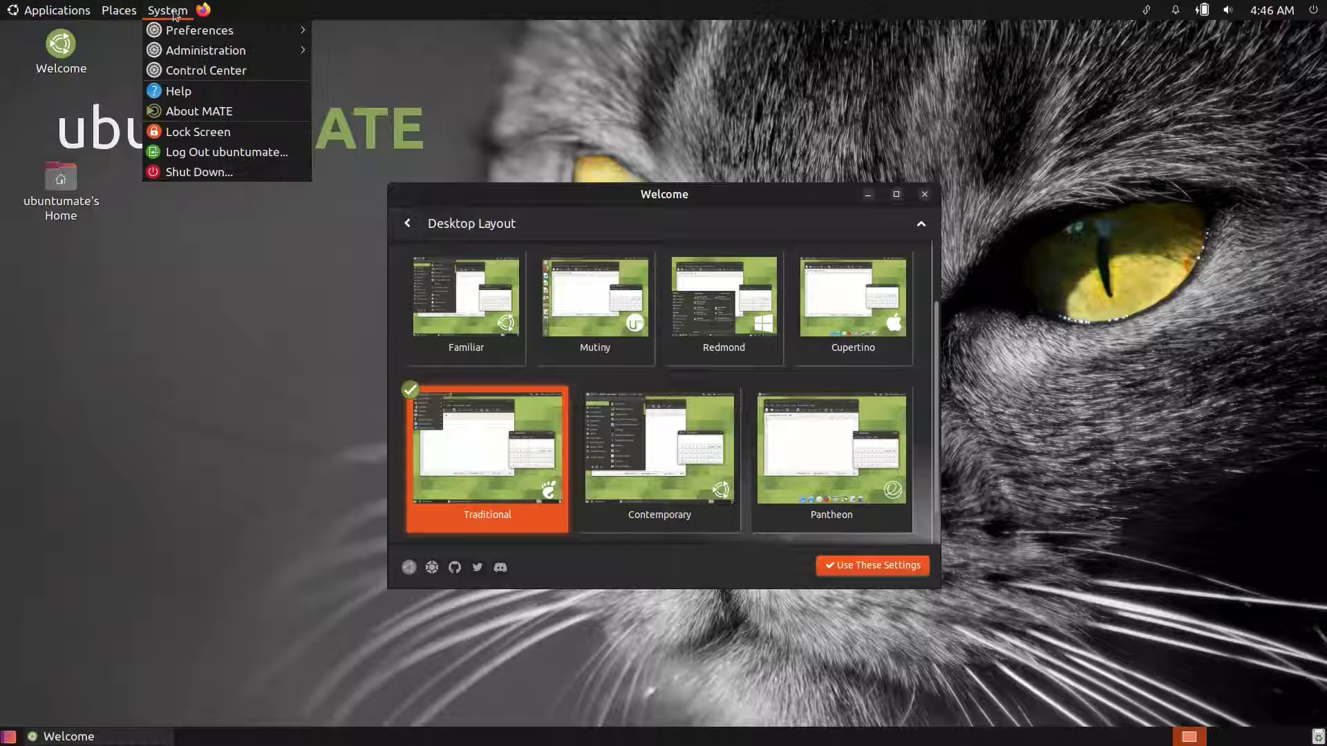
mouse_move(49, 25)
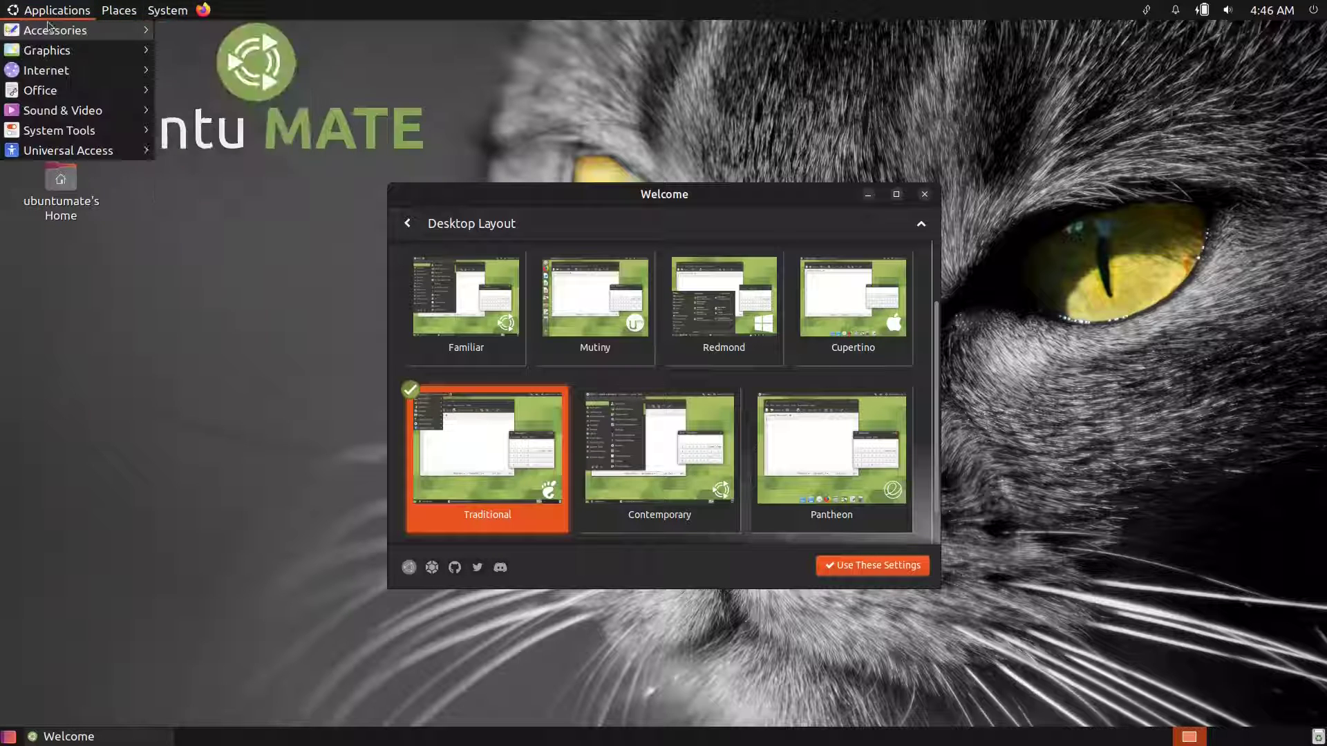
left_click(469, 312)
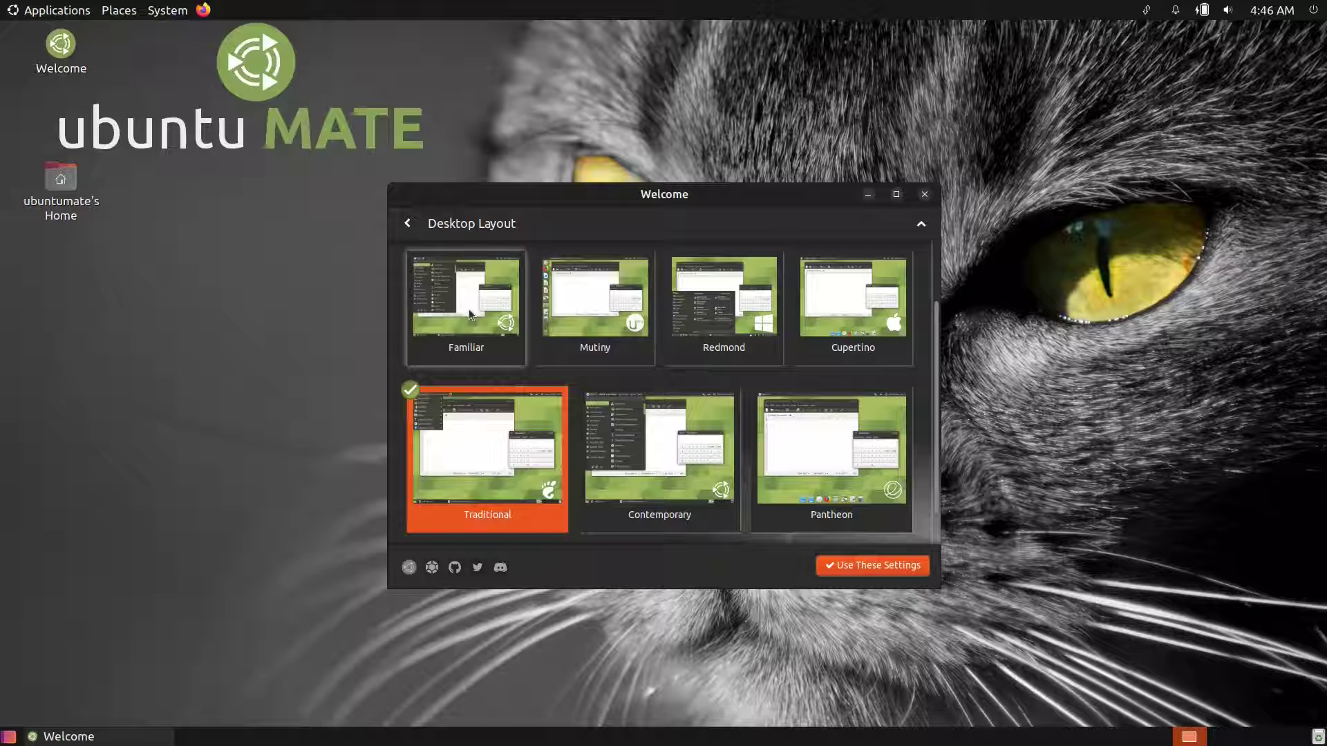
- Restore the Familiar desktop layout and close the Welcome window
left_click(470, 309)
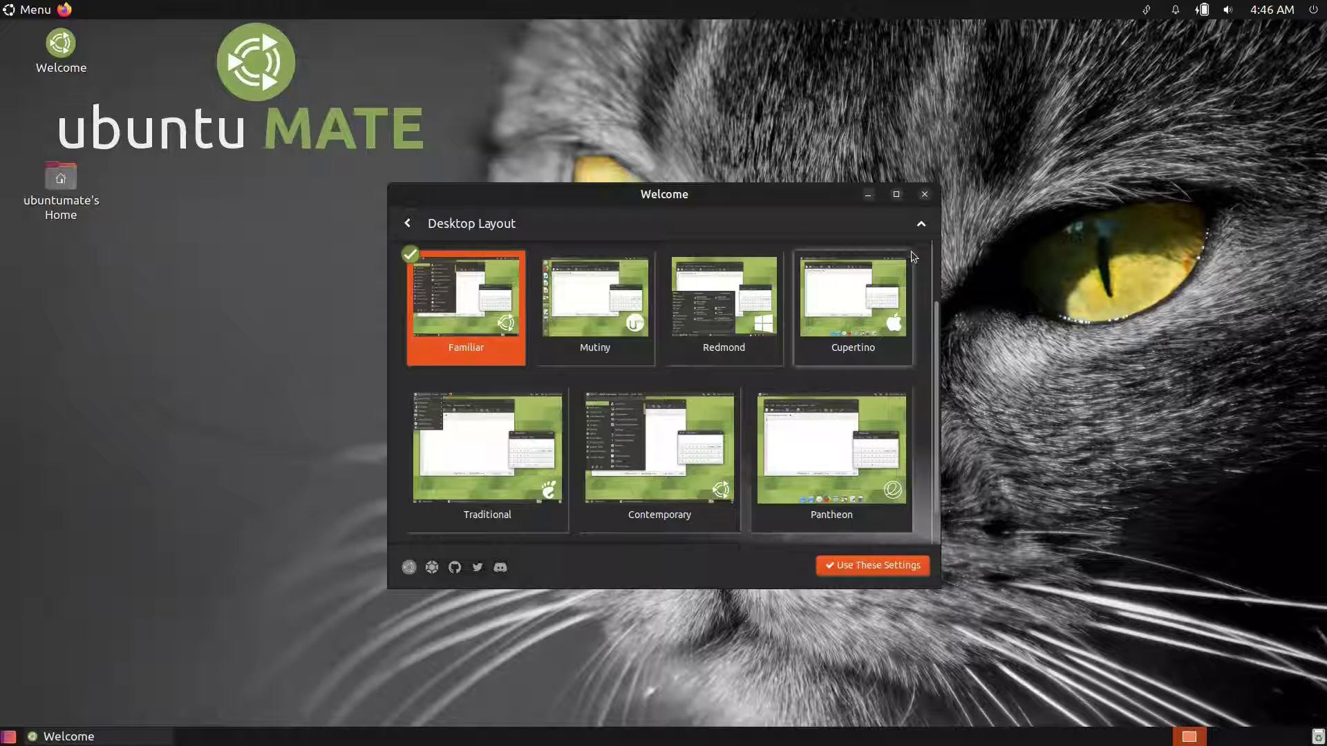
left_click(925, 195)
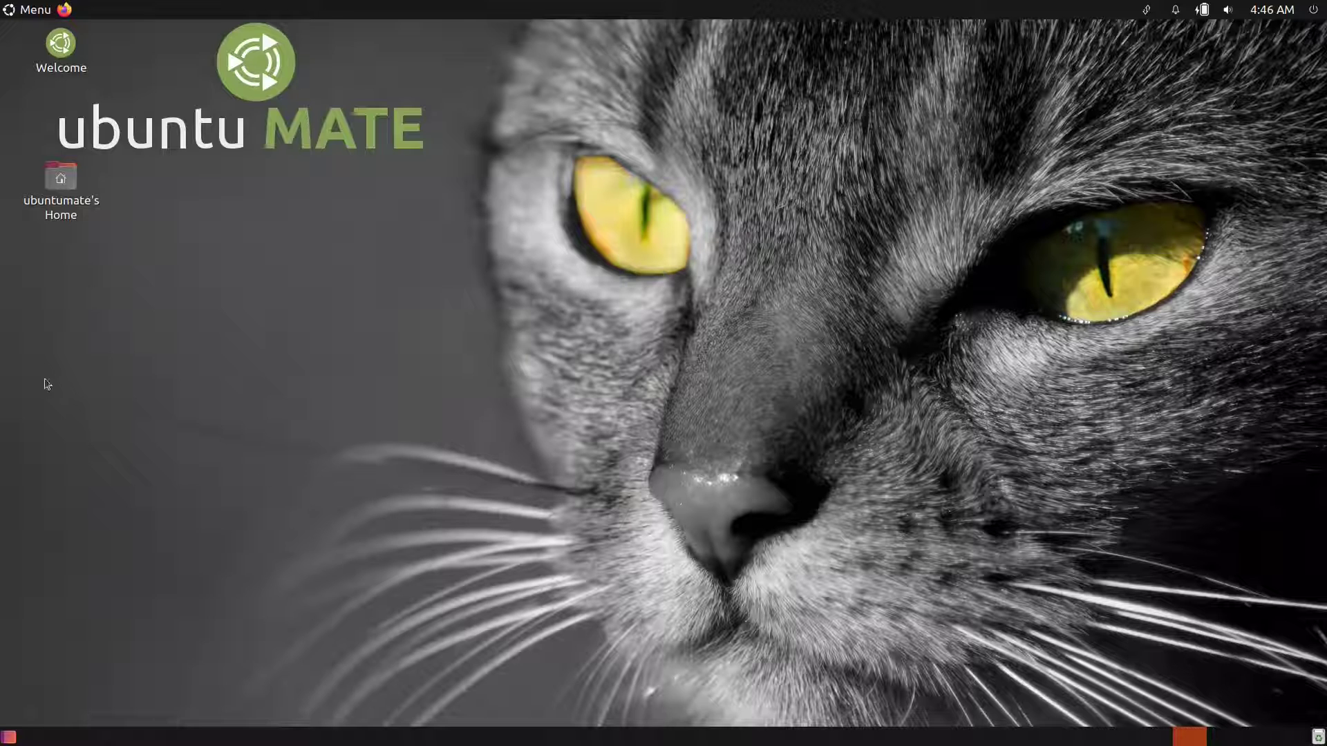
- Stretch the Home folder icon on the desktop to a much larger size and place it below the Welcome icon
right_click(68, 189)
left_click(140, 406)
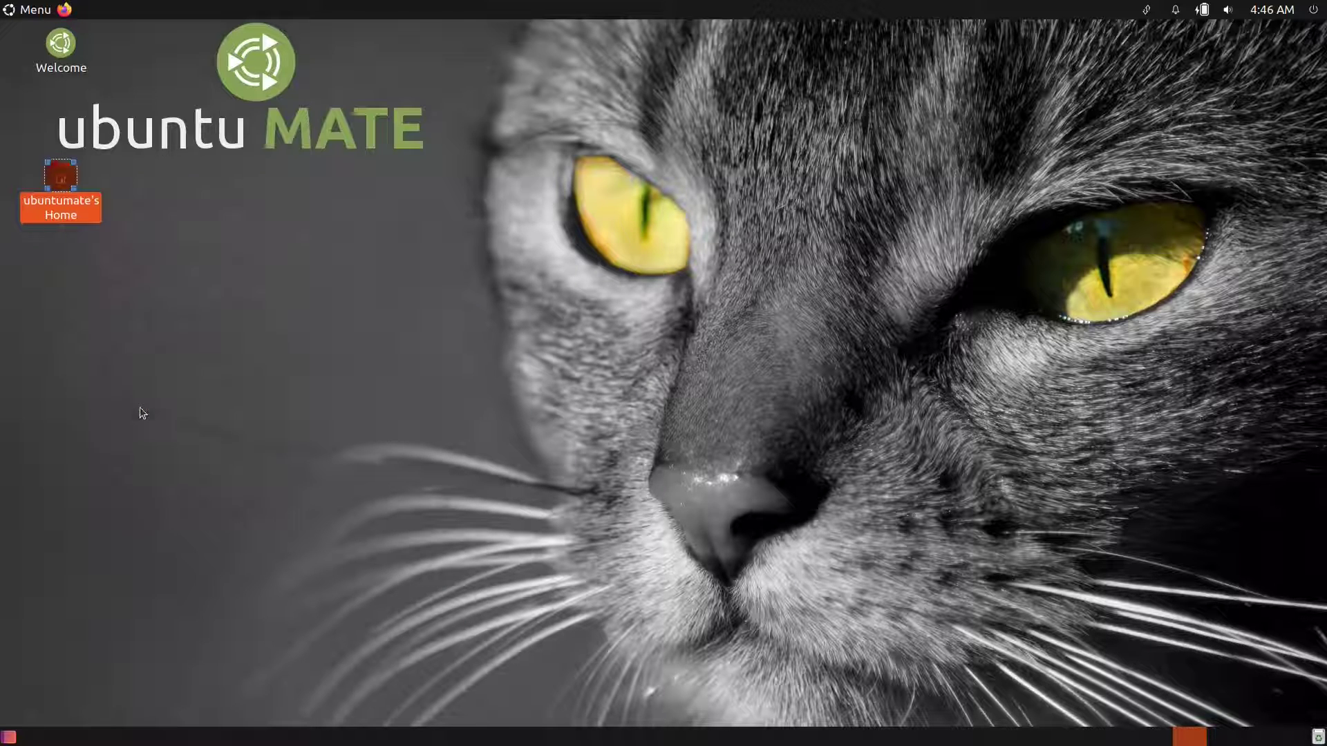
left_click_drag(75, 190, 451, 444)
left_click(380, 393)
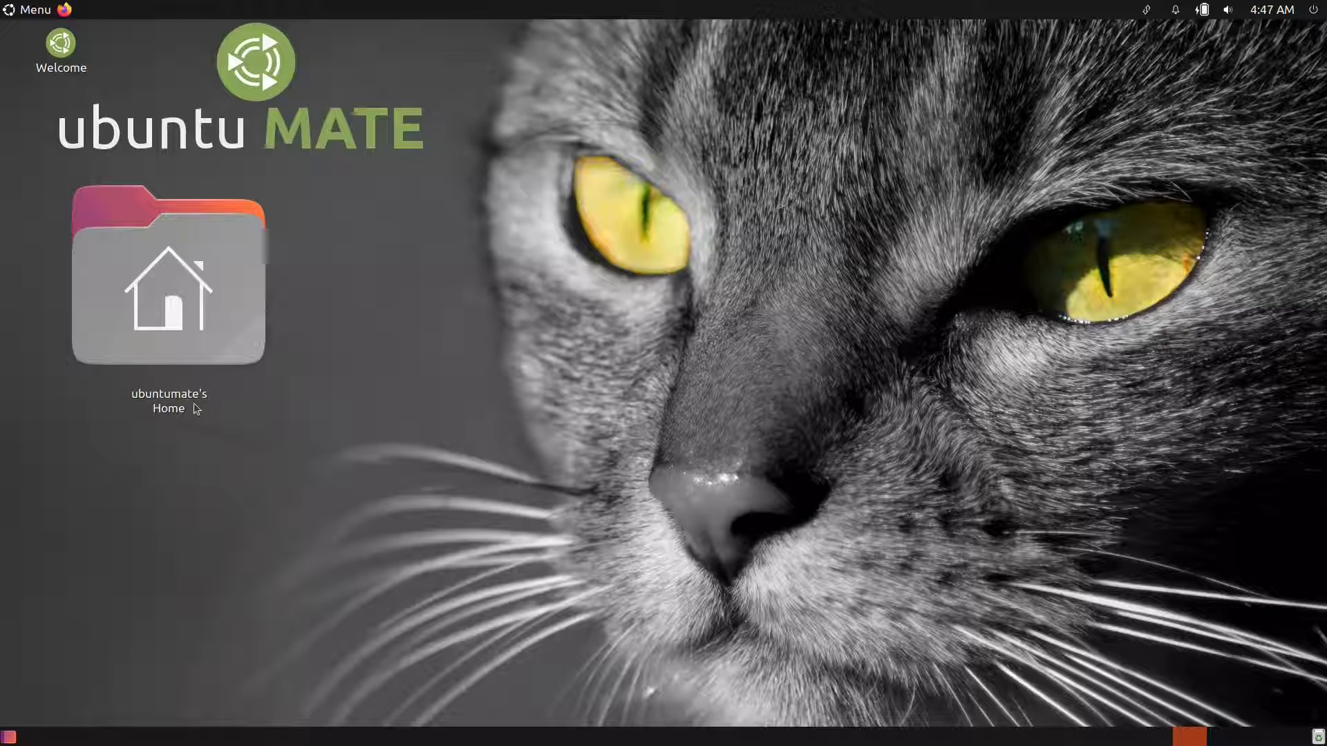
left_click_drag(192, 319, 152, 304)
left_click(666, 458)
left_click(268, 300)
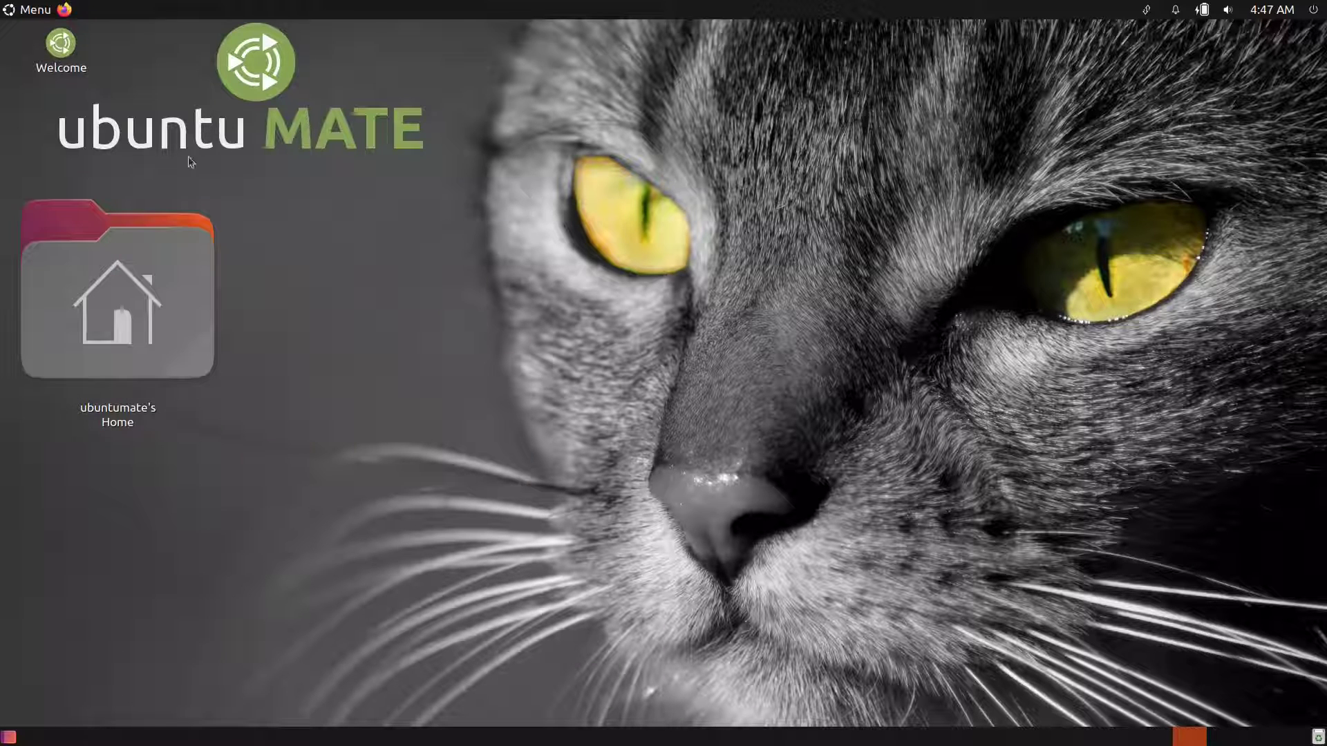
left_click(26, 10)
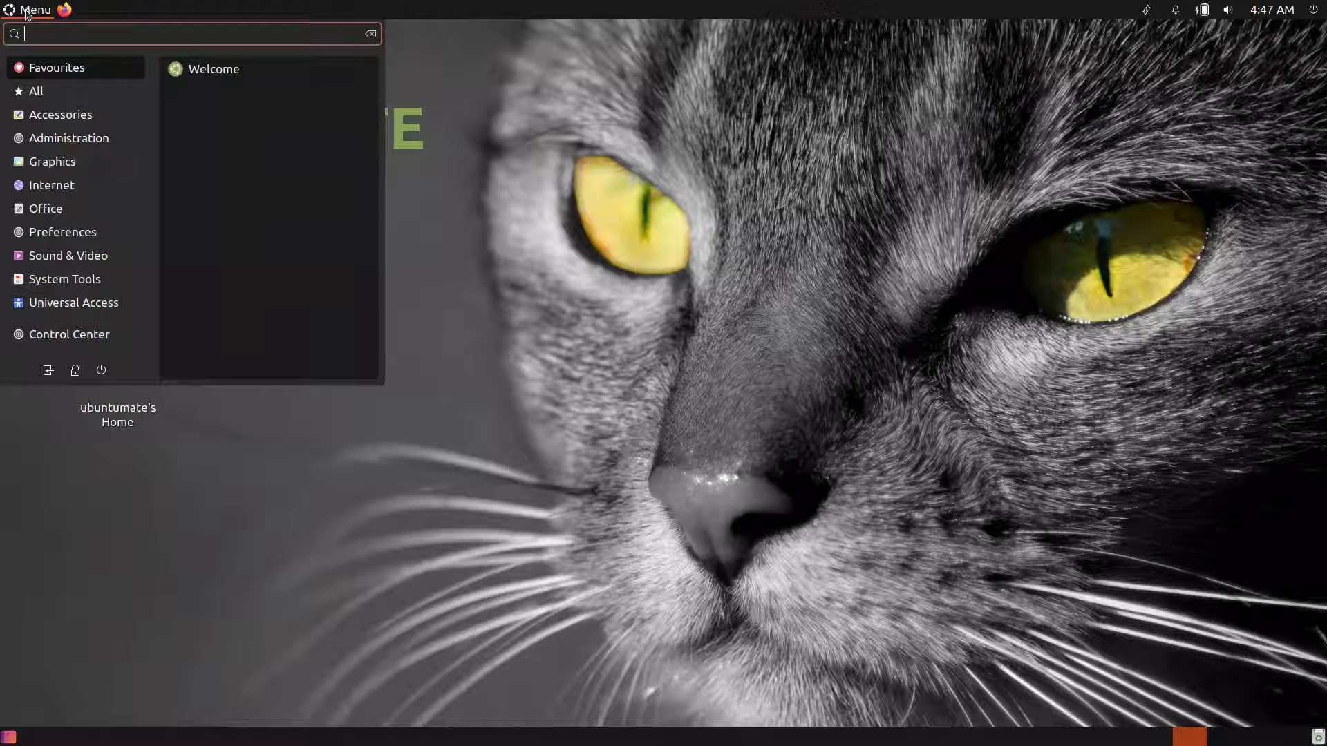
left_click(26, 10)
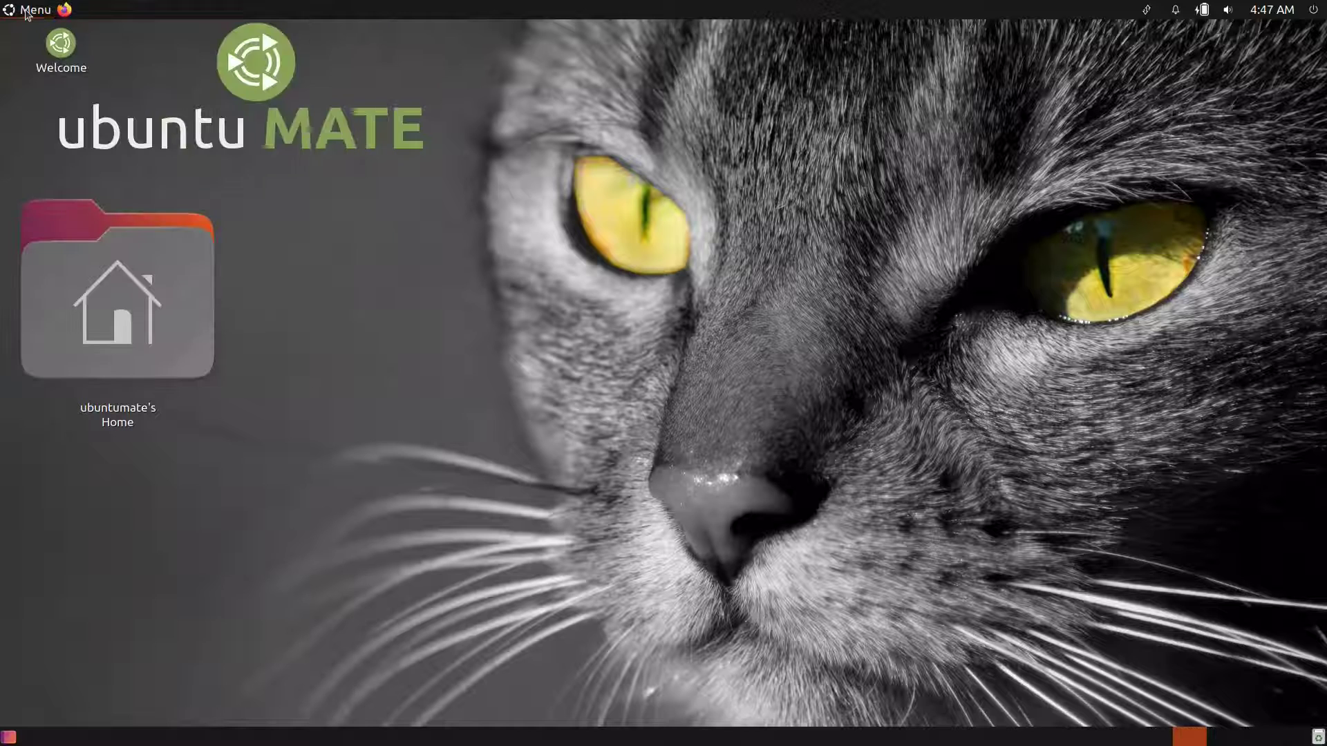
- Add the Look and Feel preferences group to the upper desktop panel as an application launcher item and close Add to Panel
right_click(302, 8)
left_click(338, 24)
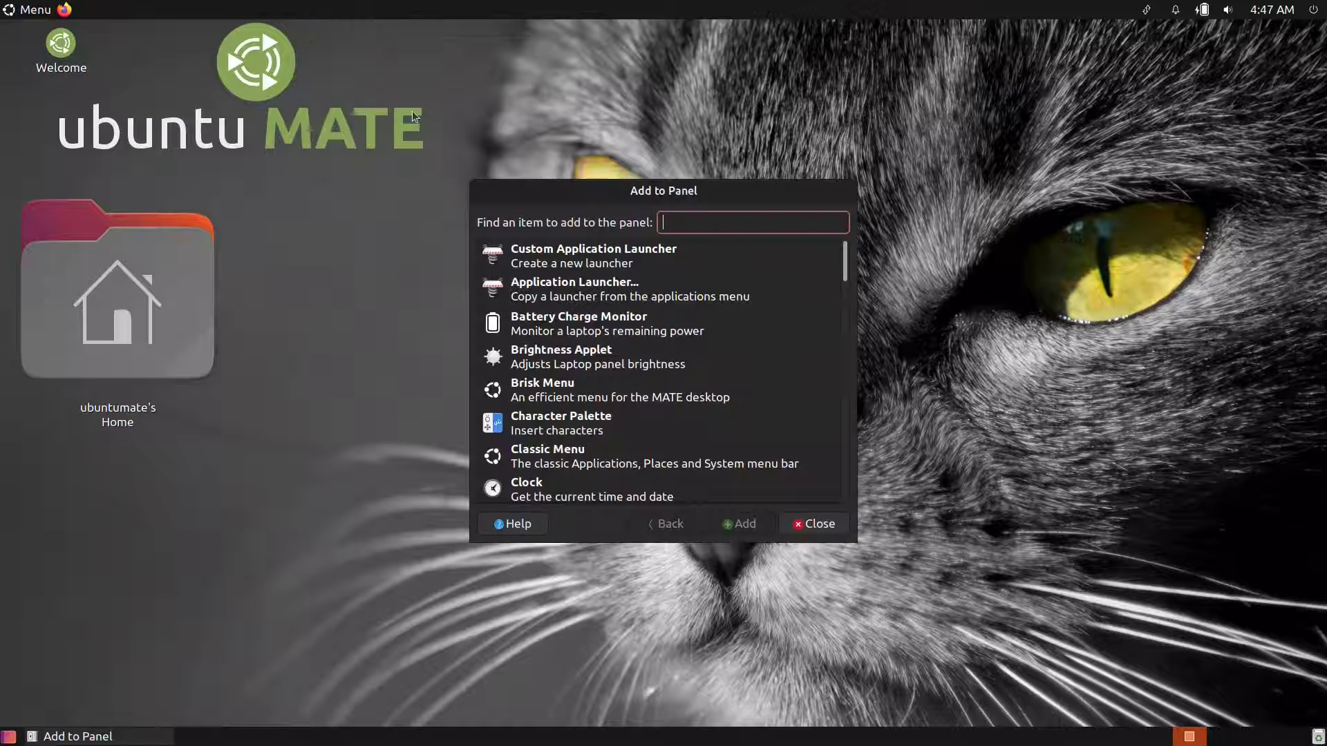
left_click(560, 293)
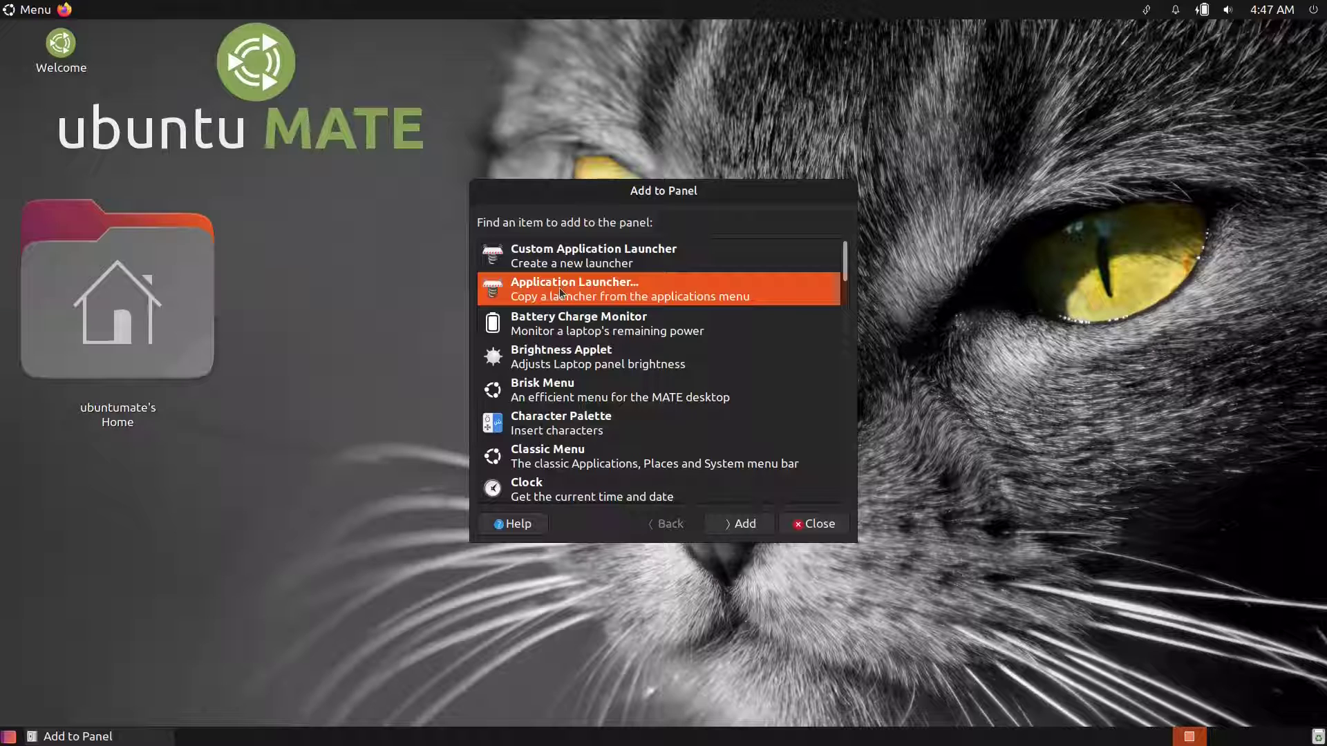
double_click(558, 288)
scroll(560, 335, "down", 2)
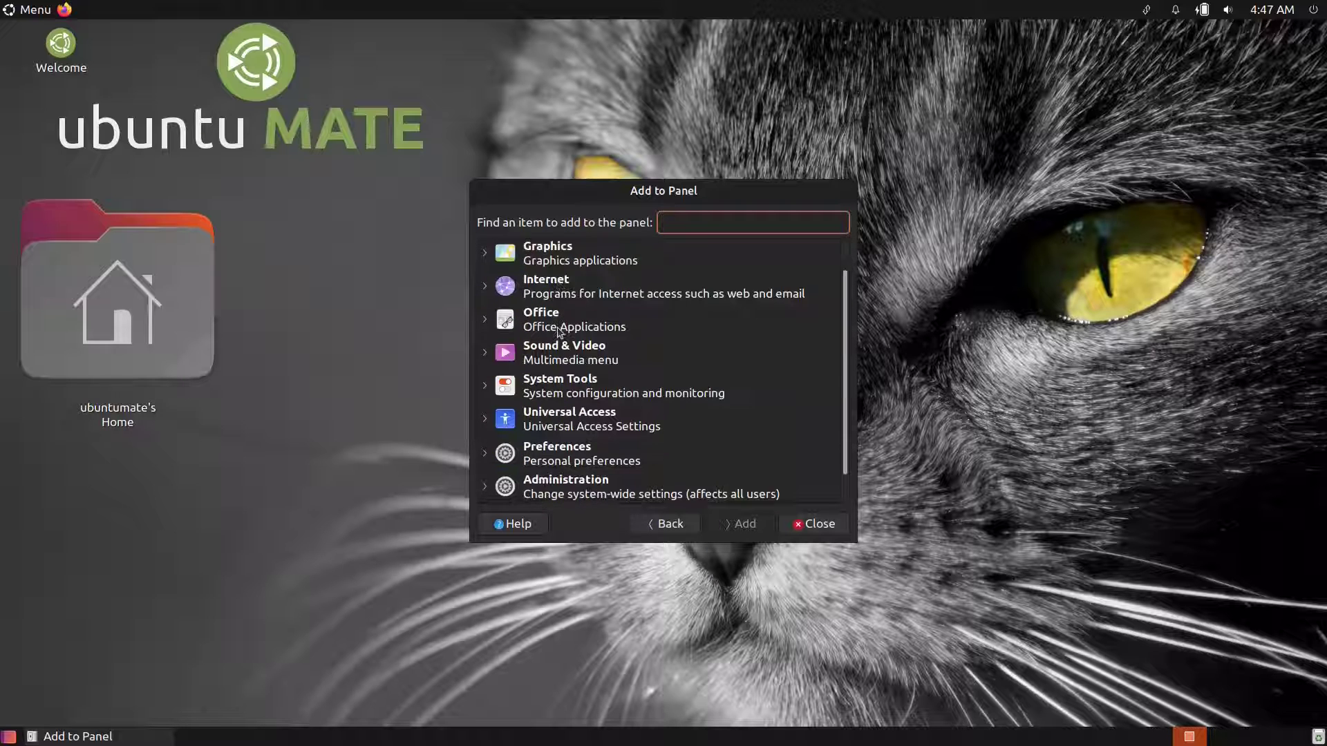
left_click(485, 421)
scroll(554, 447, "down", 2)
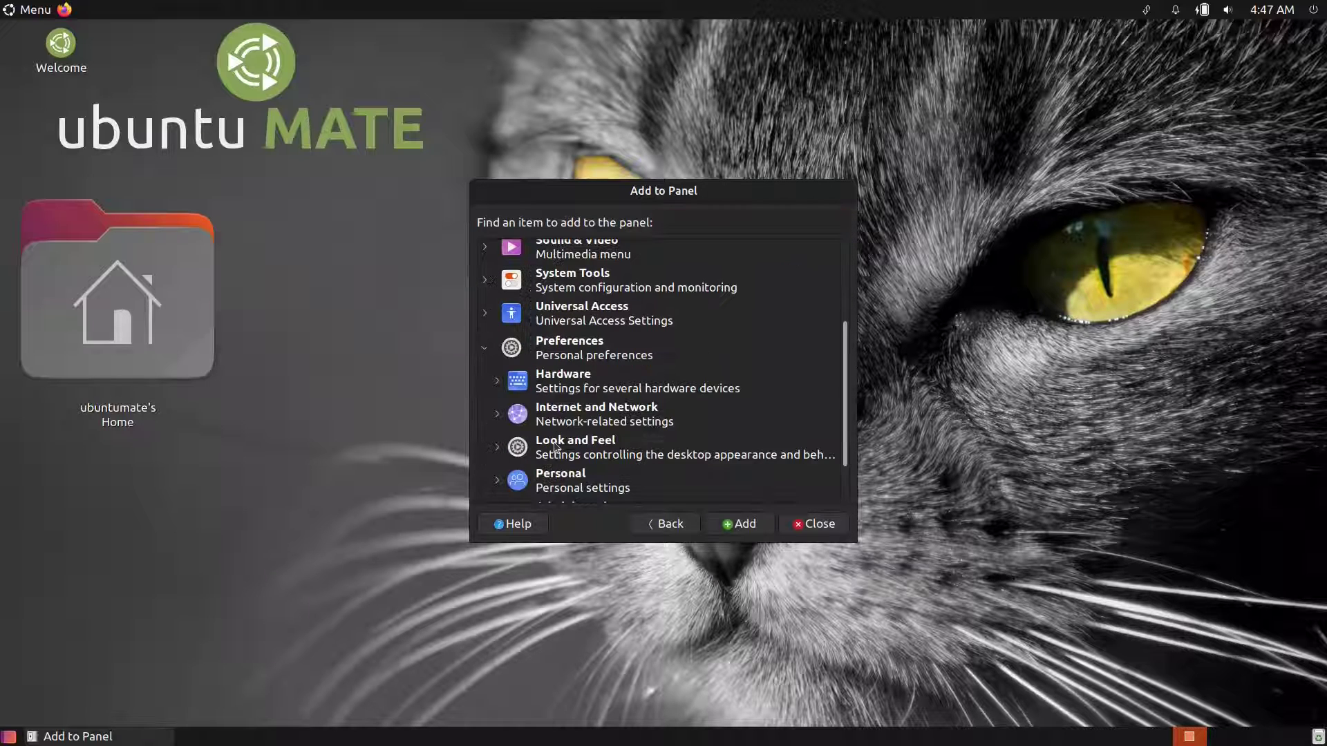
left_click(553, 446)
left_click(738, 525)
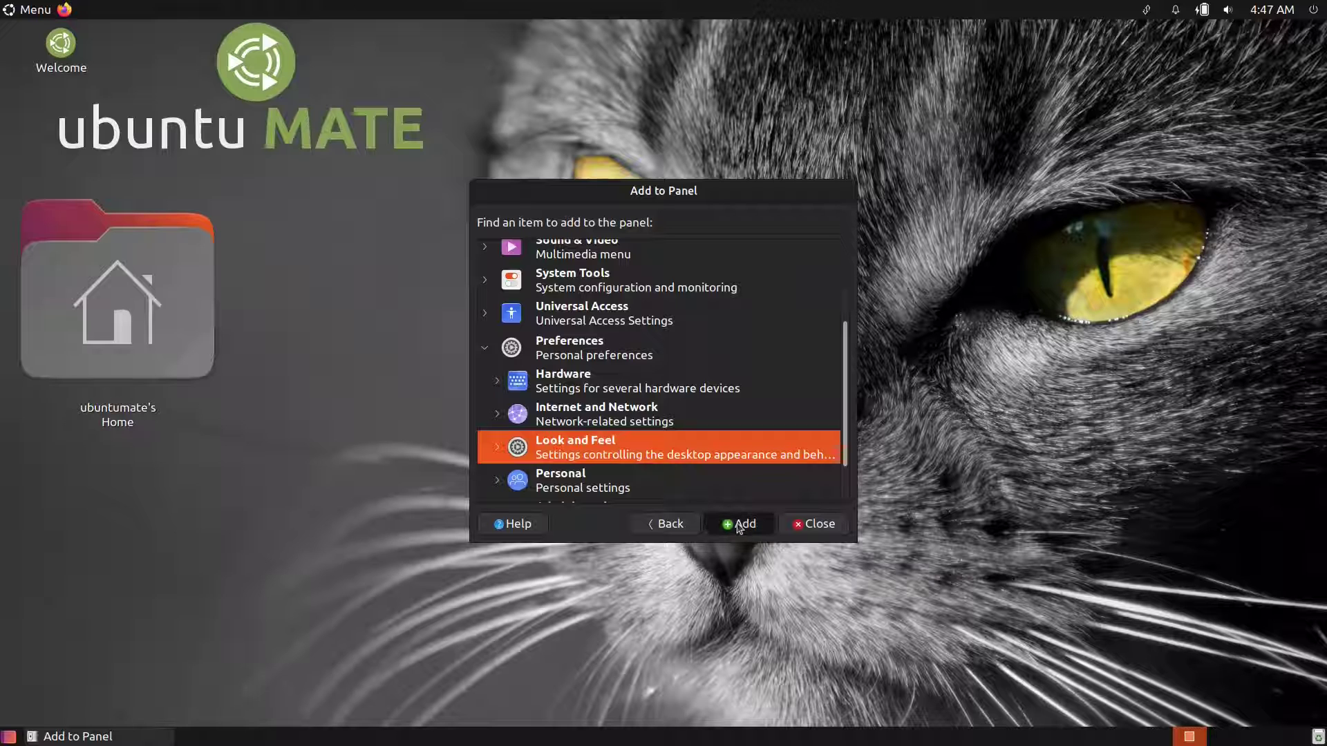
left_click(803, 525)
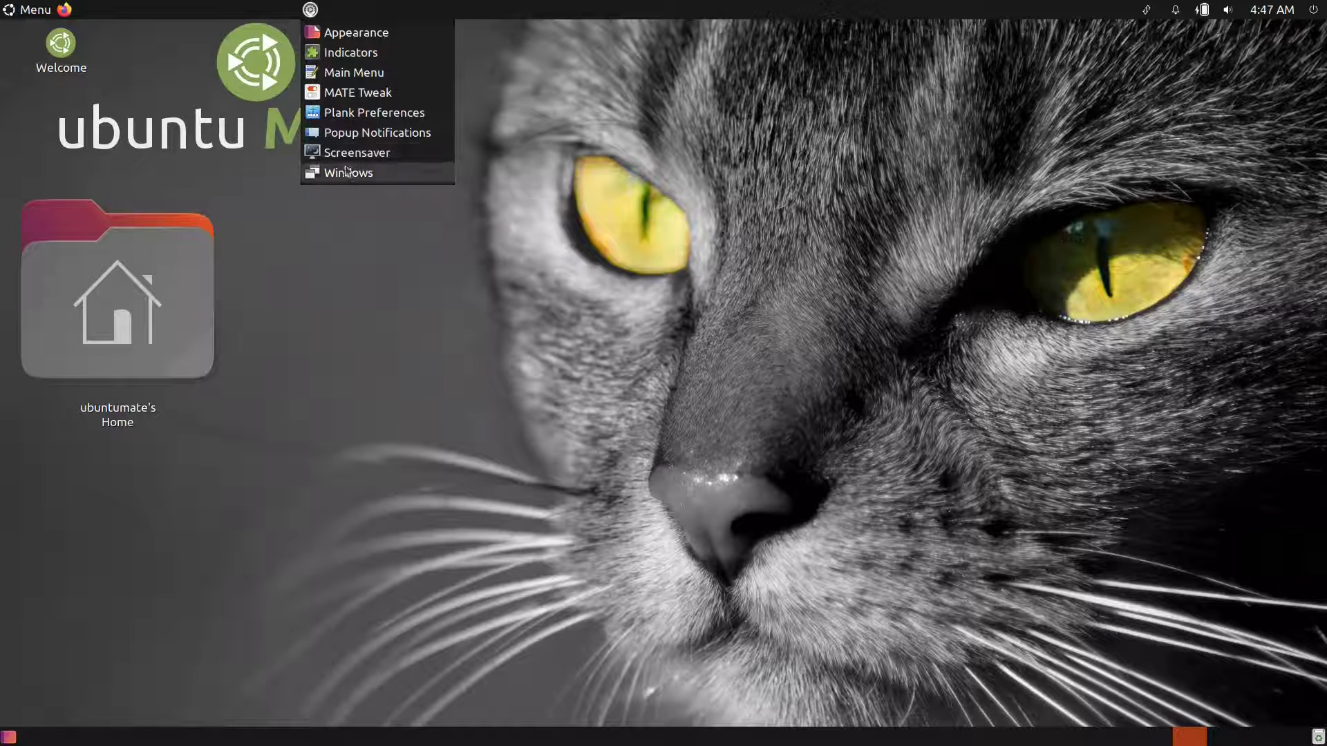
- Open the Appearance Preferences from the Look and Feel panel item and move the window toward the middle of the desktop
left_click(310, 9)
left_click(311, 9)
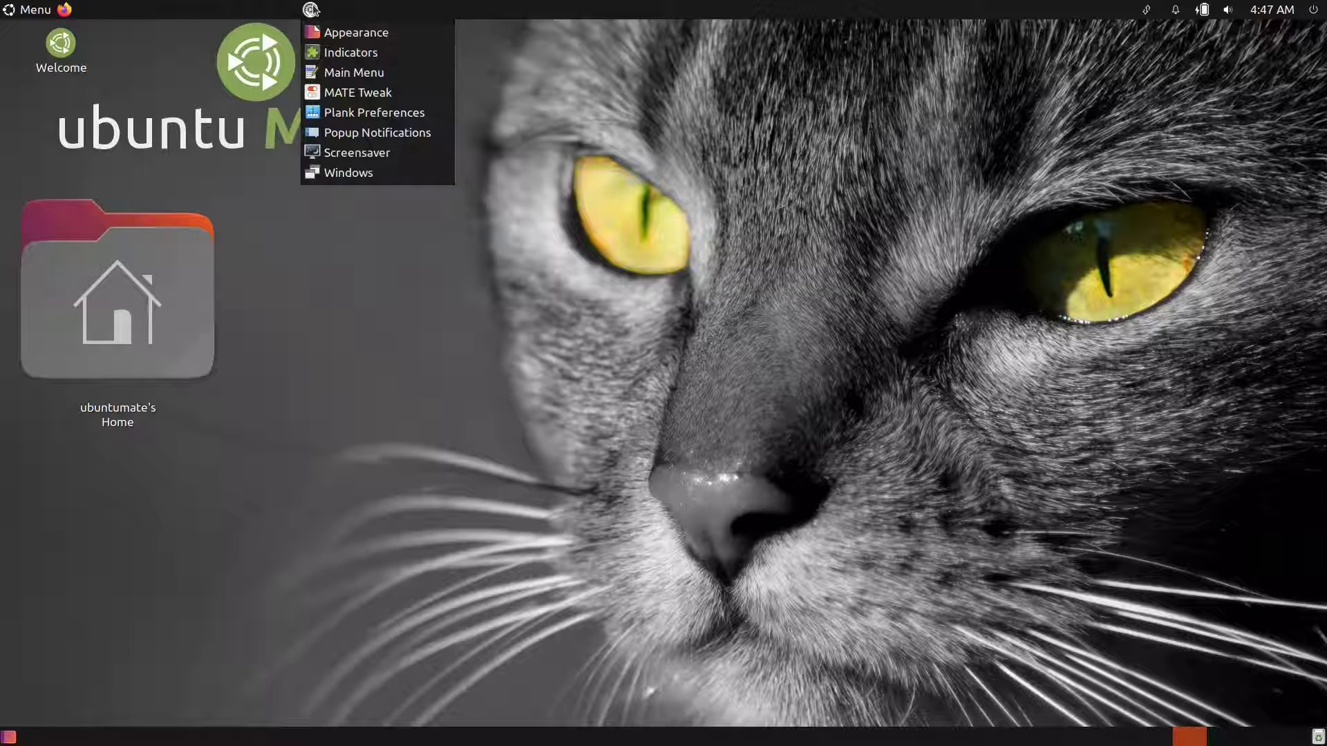
left_click(345, 32)
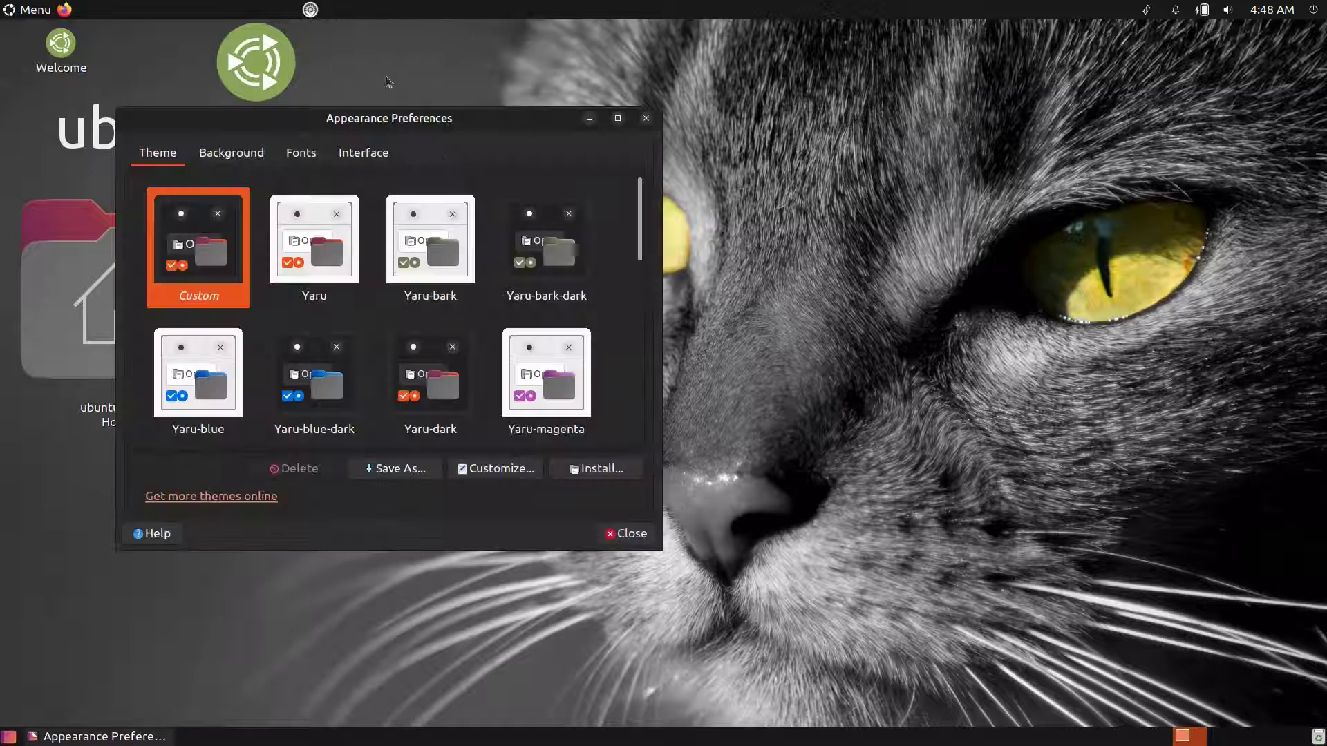
left_click_drag(436, 116, 683, 125)
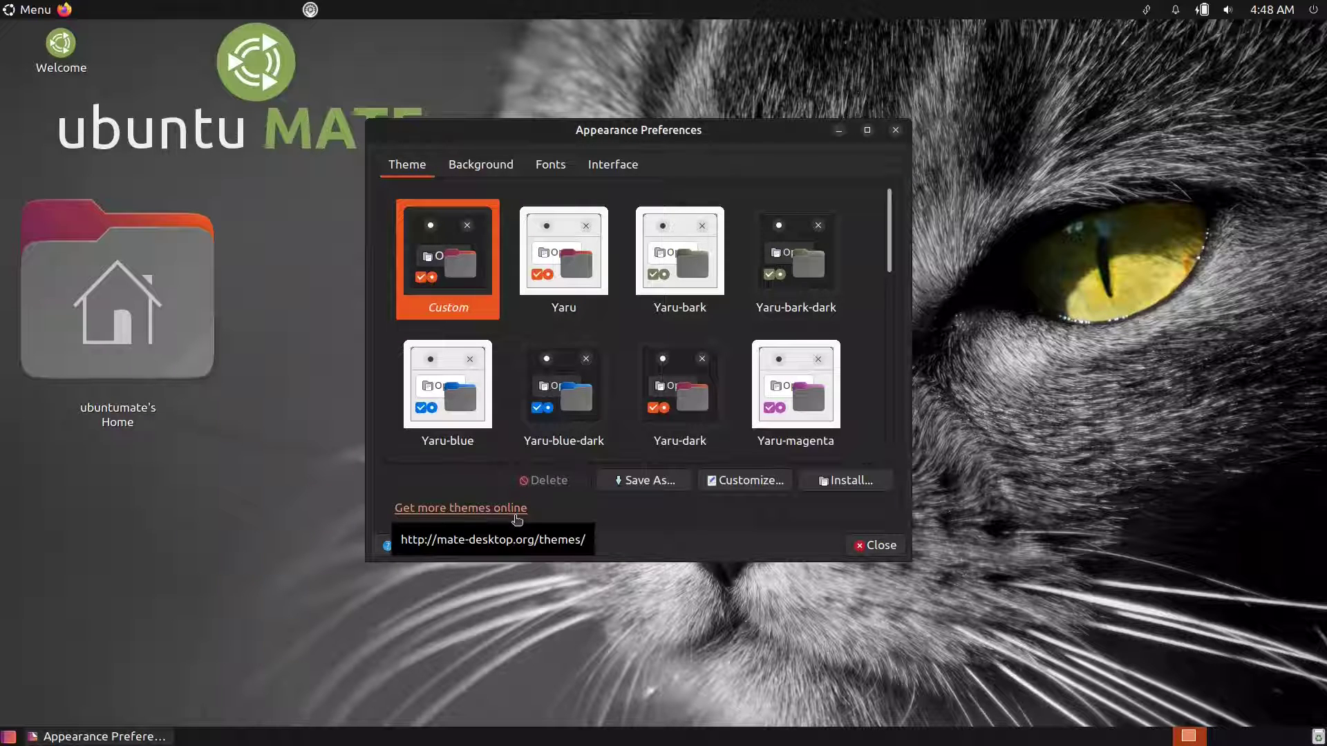
- Browse the available desktop backgrounds and apply the black wallpaper with the green Ubuntu MATE logo
left_click(481, 165)
scroll(889, 220, "down", 2)
left_click_drag(889, 219, 883, 431)
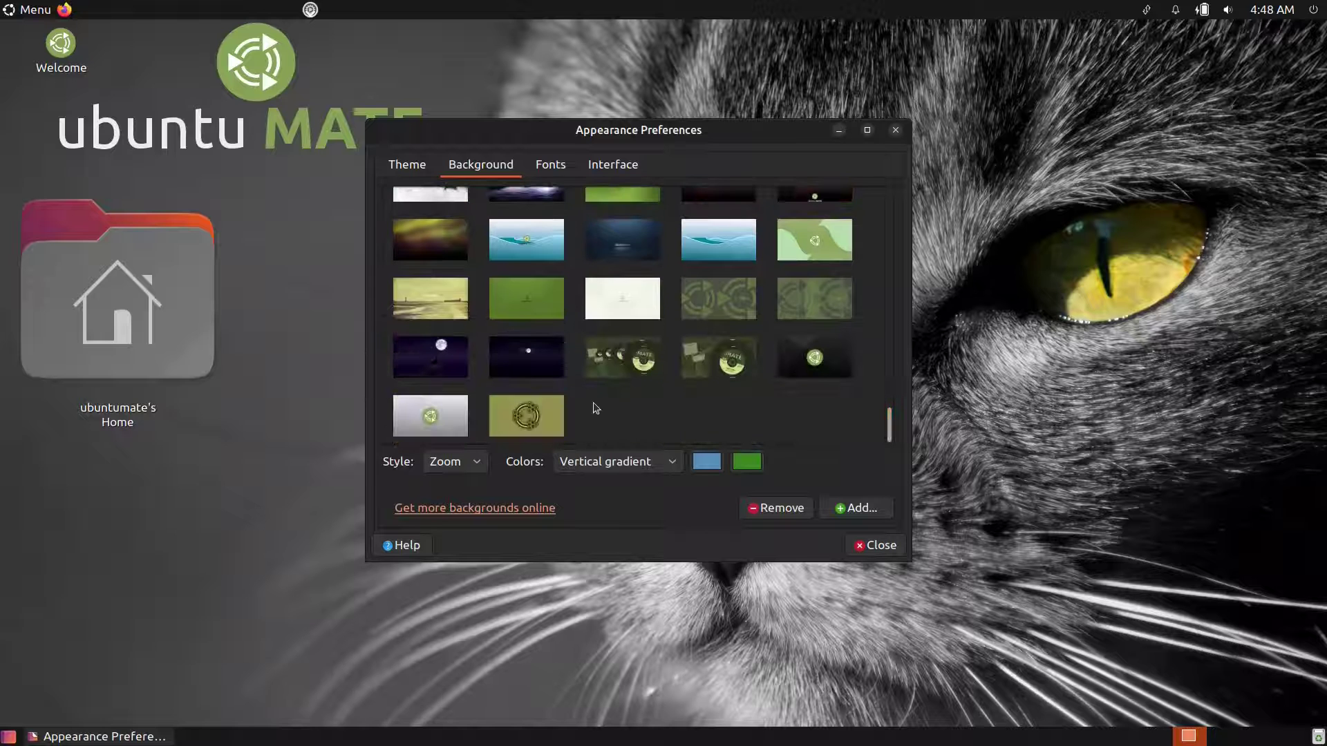
left_click(826, 357)
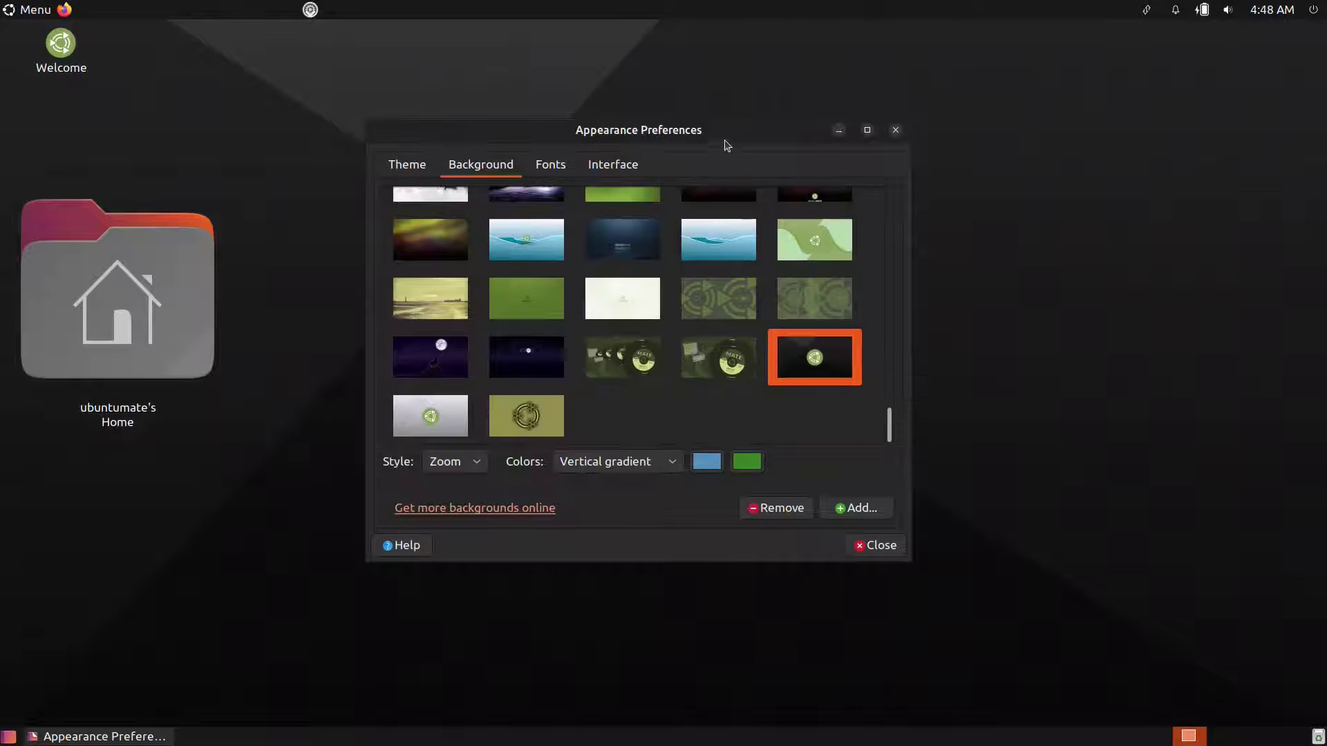
- Change the desktop background to the dark blue water wallpaper and reposition the Appearance Preferences window
mouse_move(725, 145)
left_mouse_down()
mouse_move(929, 406)
mouse_move(1144, 606)
mouse_move(739, 147)
mouse_move(702, 137)
left_mouse_up()
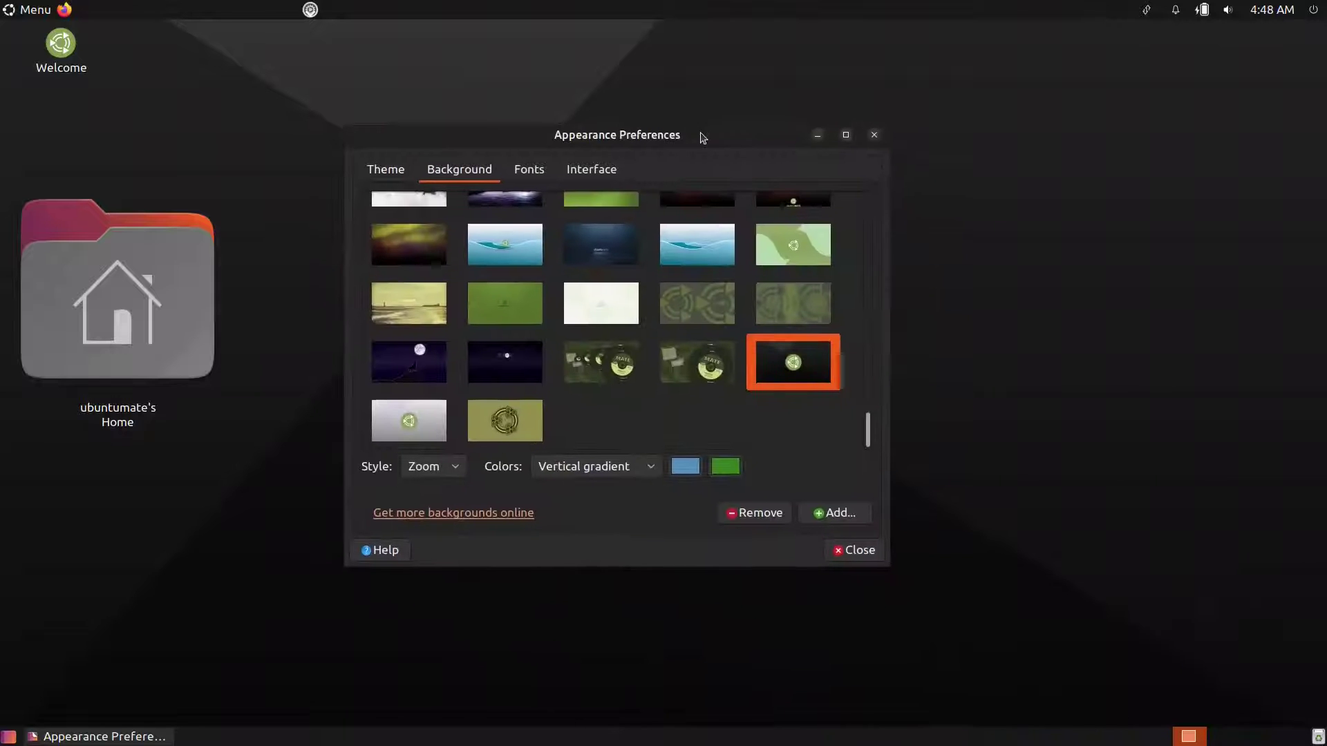
left_click(624, 249)
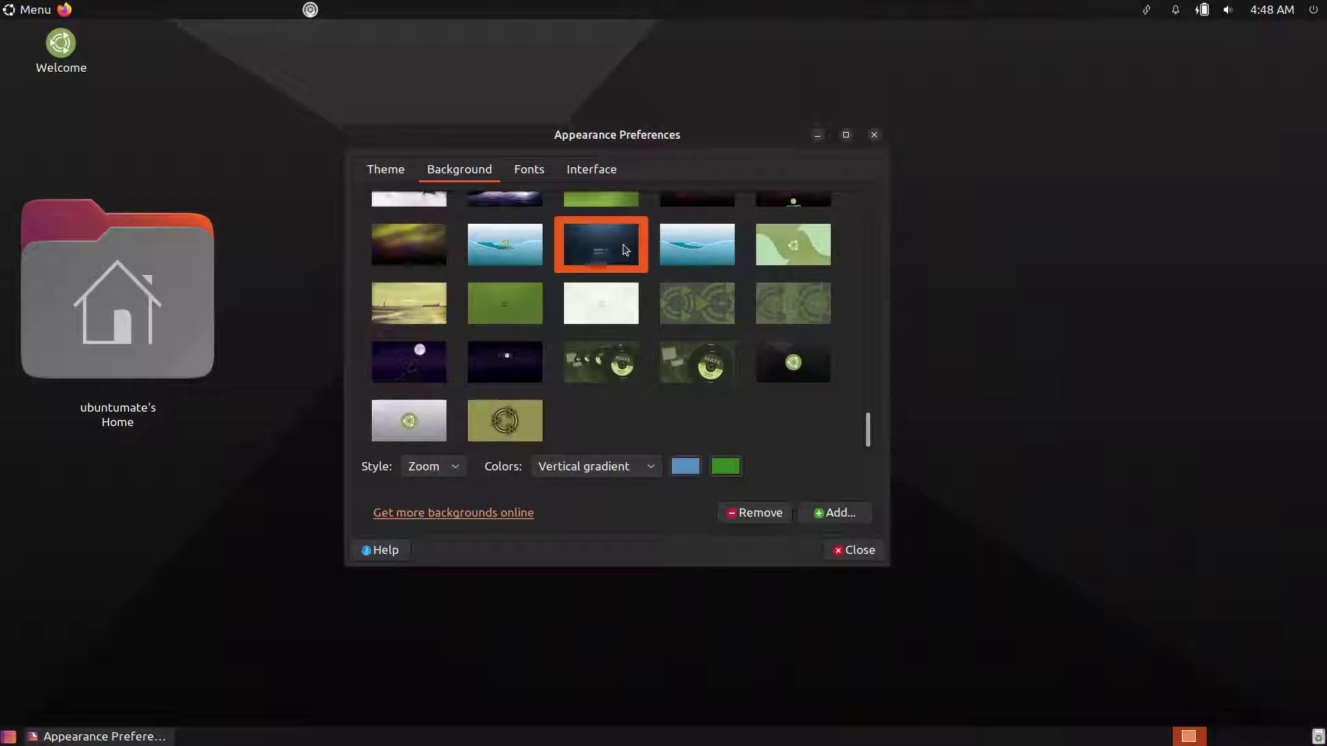
left_click_drag(633, 135, 630, 173)
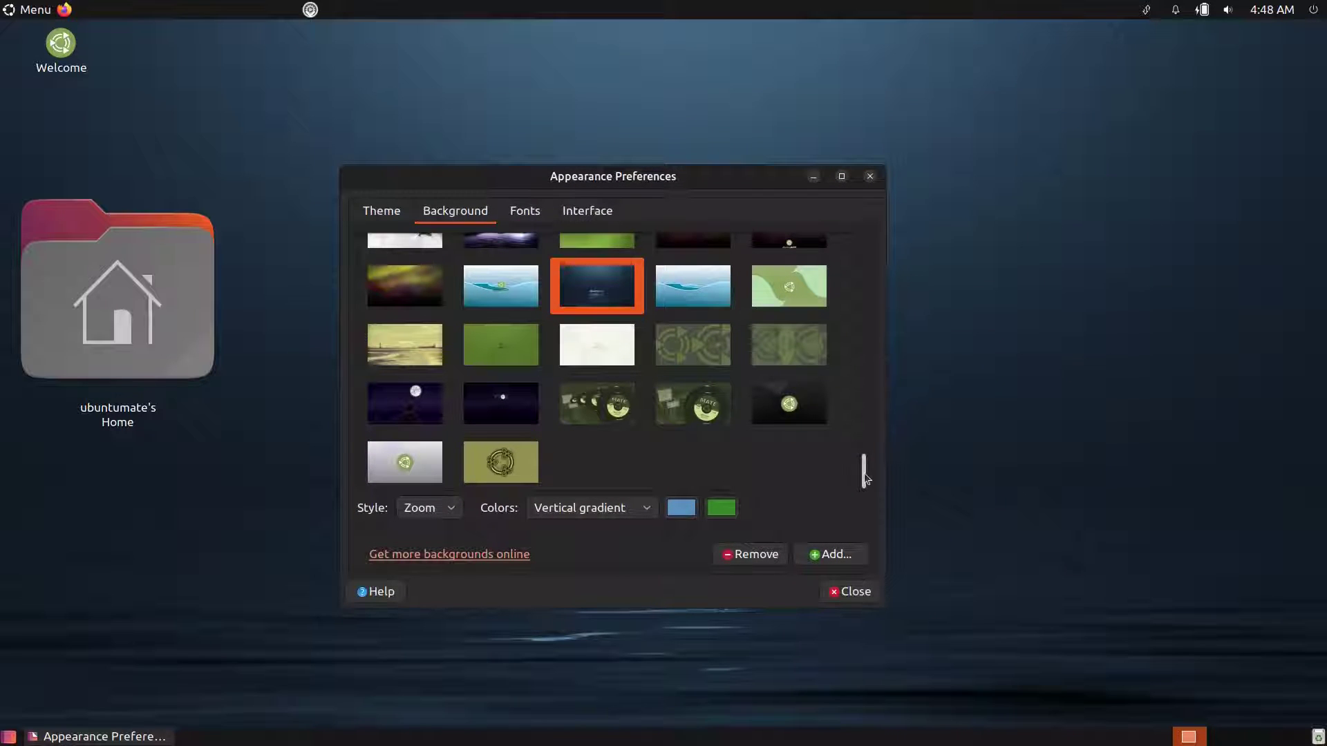
- Apply the green snail Ubuntu MATE wallpaper, and close Appearance Preferences after viewing its font and interface settings
scroll(872, 476, "up", 3)
left_click(794, 381)
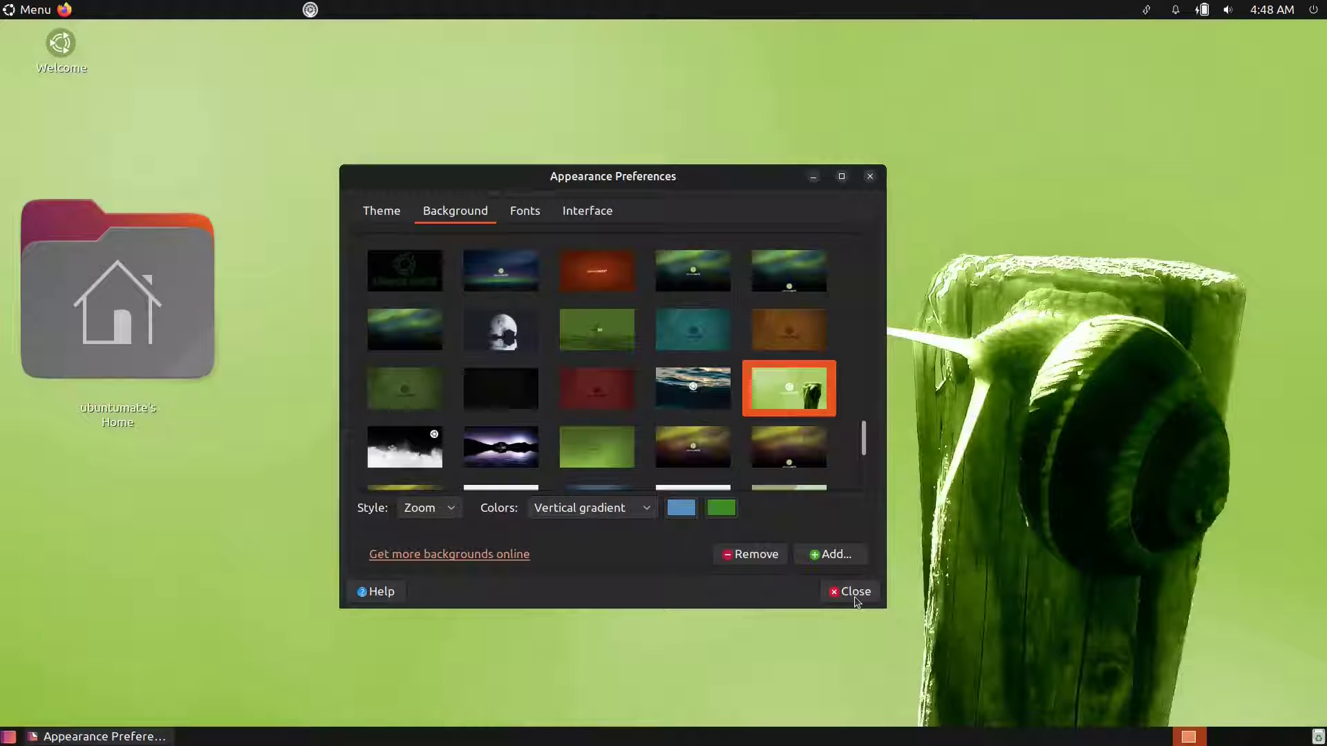
left_click(520, 214)
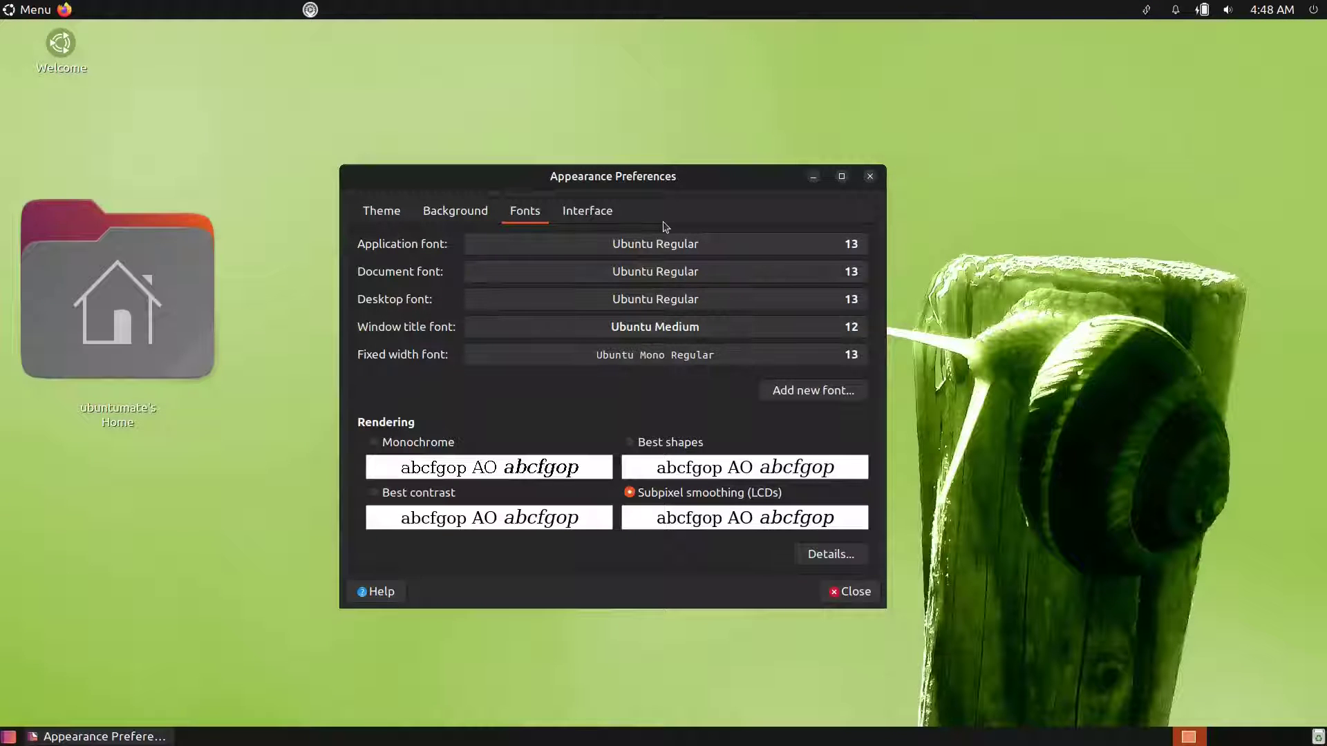
left_click(587, 216)
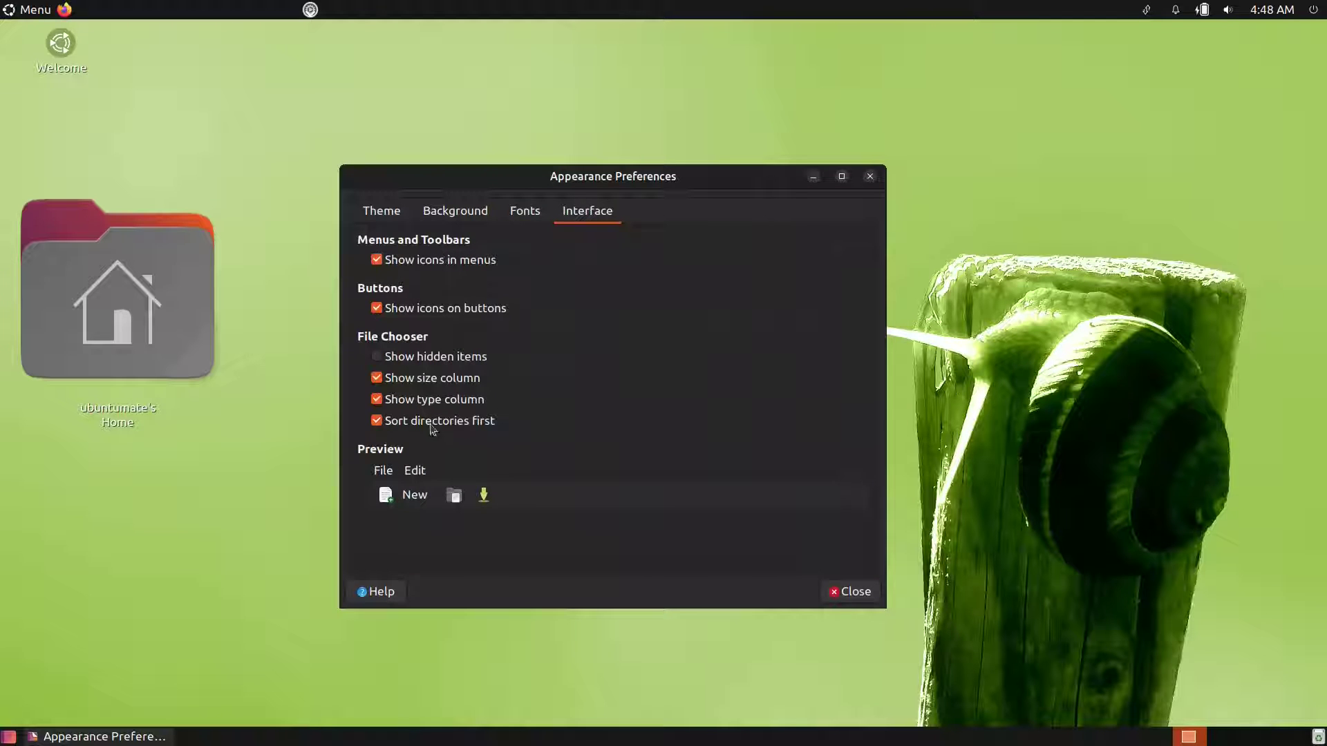
left_click(853, 594)
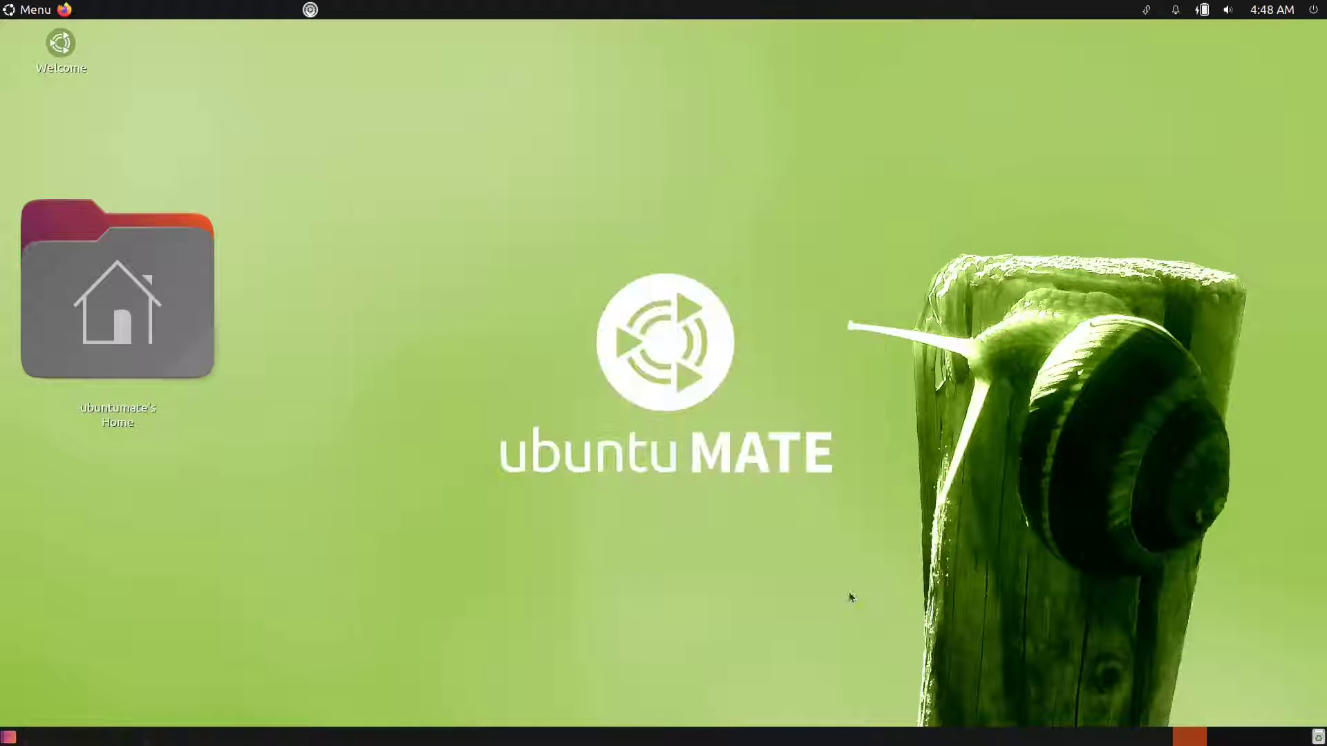
- Open the Indicators settings from the Look and Feel panel item
left_click(309, 9)
left_click(332, 55)
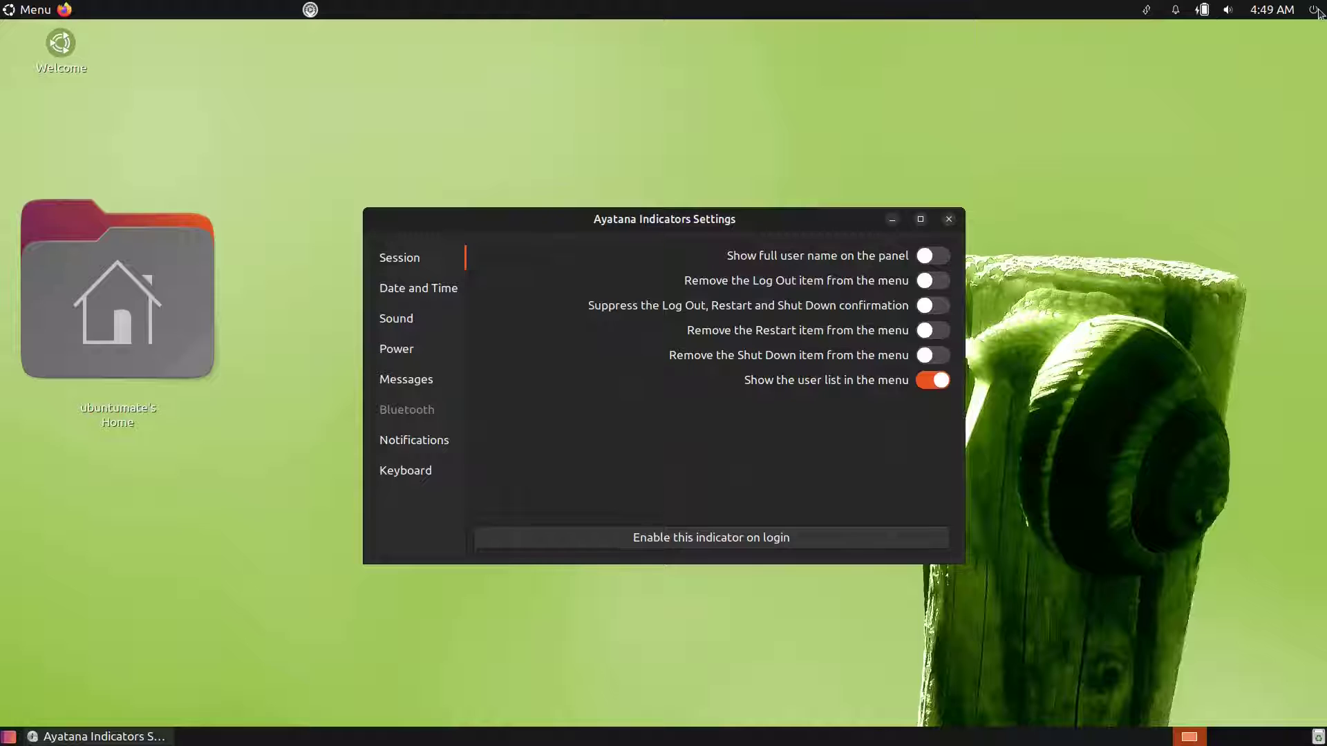
- Look through the items that can be added to the upper panel, including the indicator applets, and close Add to Panel
right_click(669, 9)
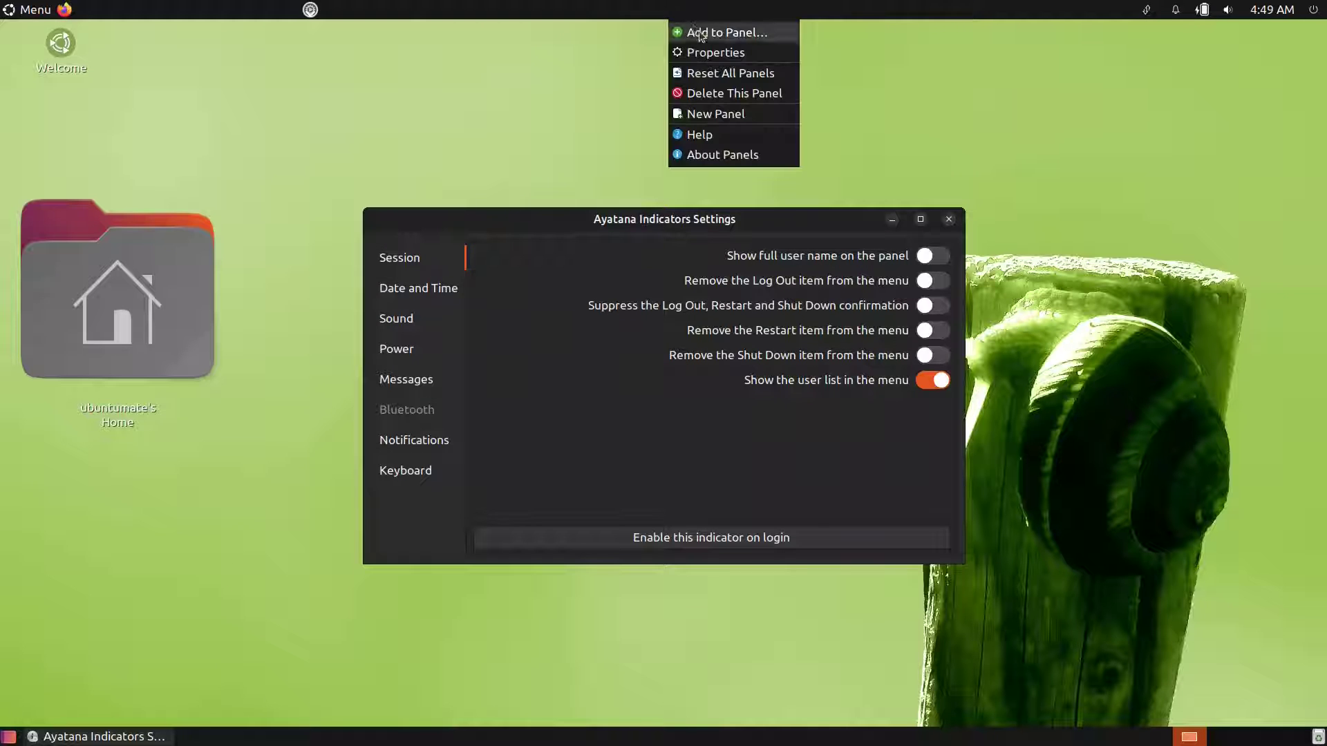
left_click(700, 34)
scroll(653, 310, "down", 10)
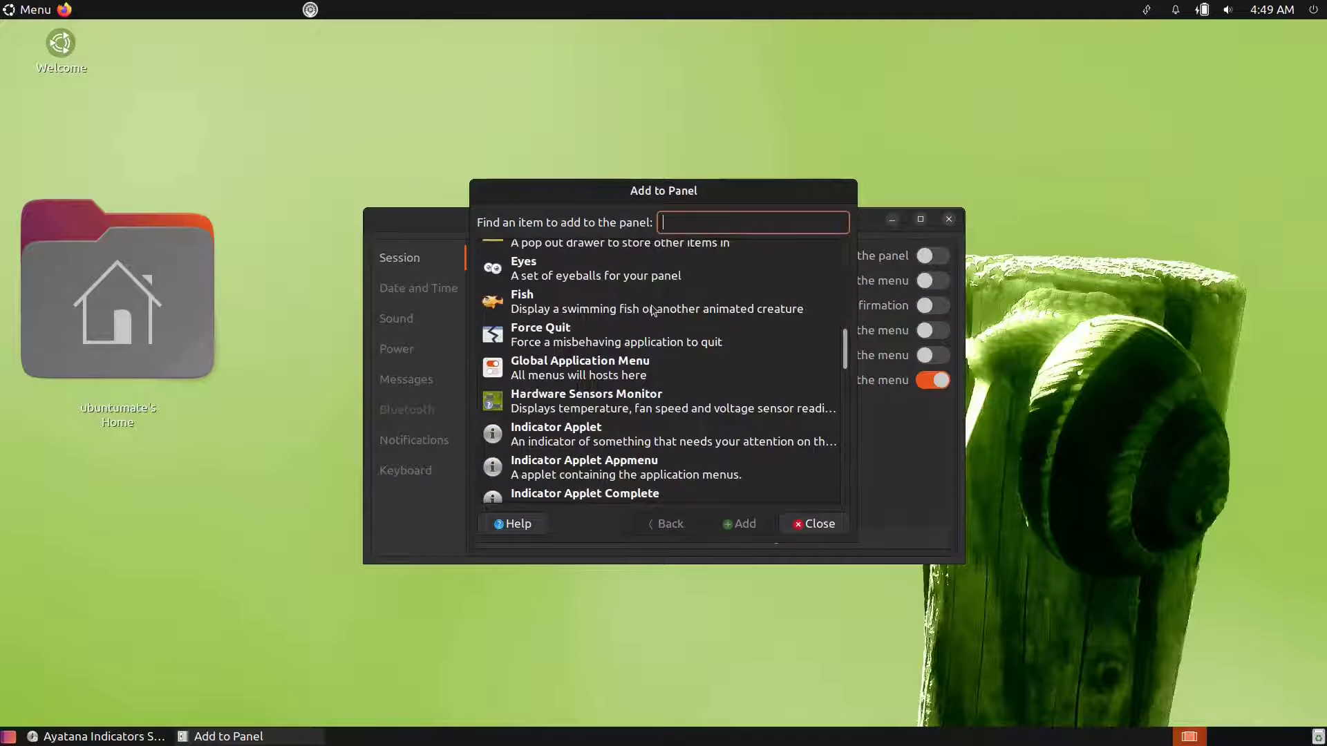
scroll(653, 310, "down", 3)
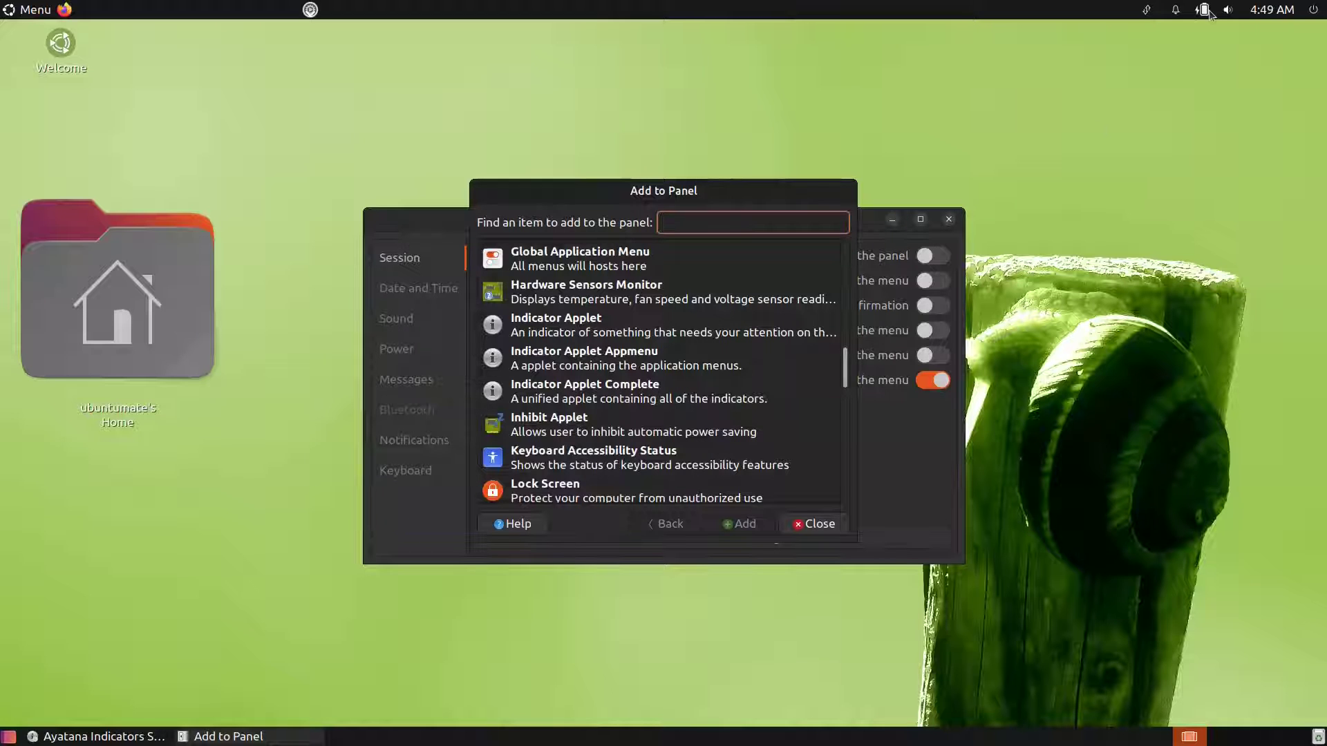
left_click(832, 524)
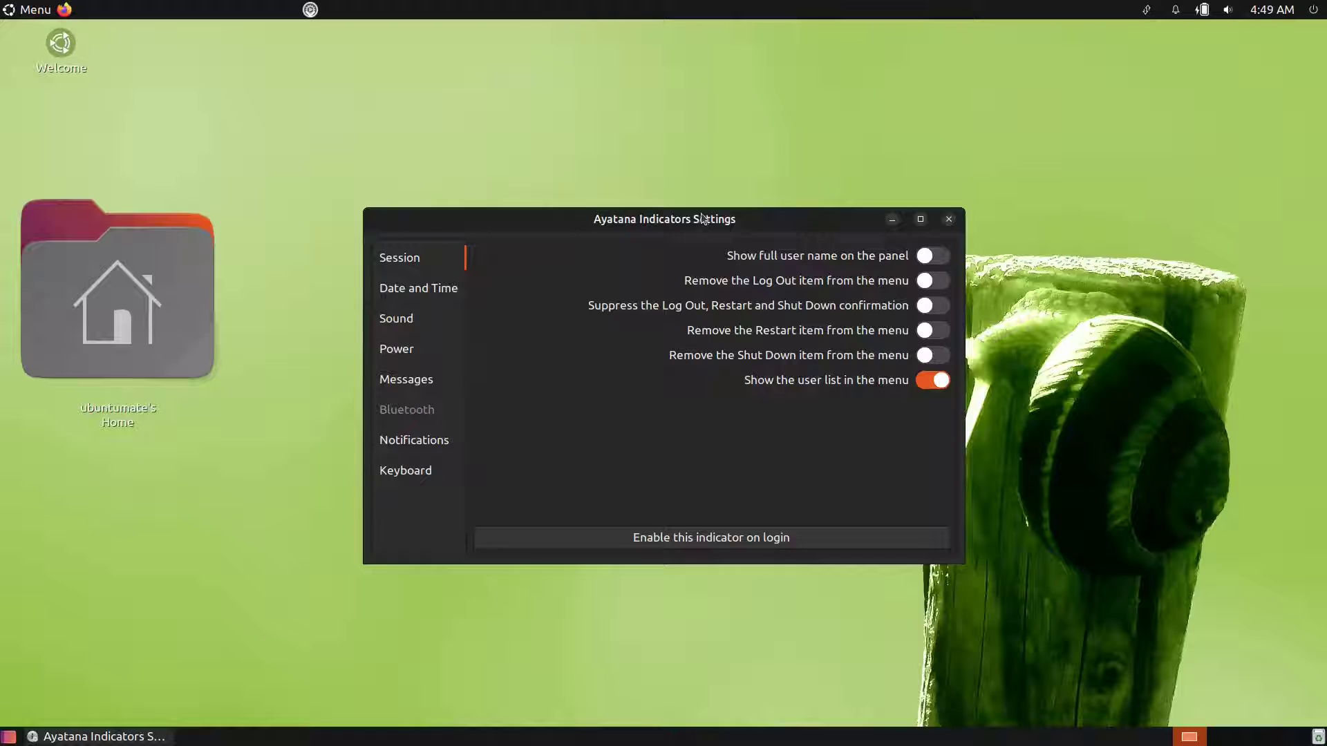
- Reposition Ayatana Indicators Settings and try showing the full user name on the panel, turning the option off again
left_click_drag(700, 221, 646, 235)
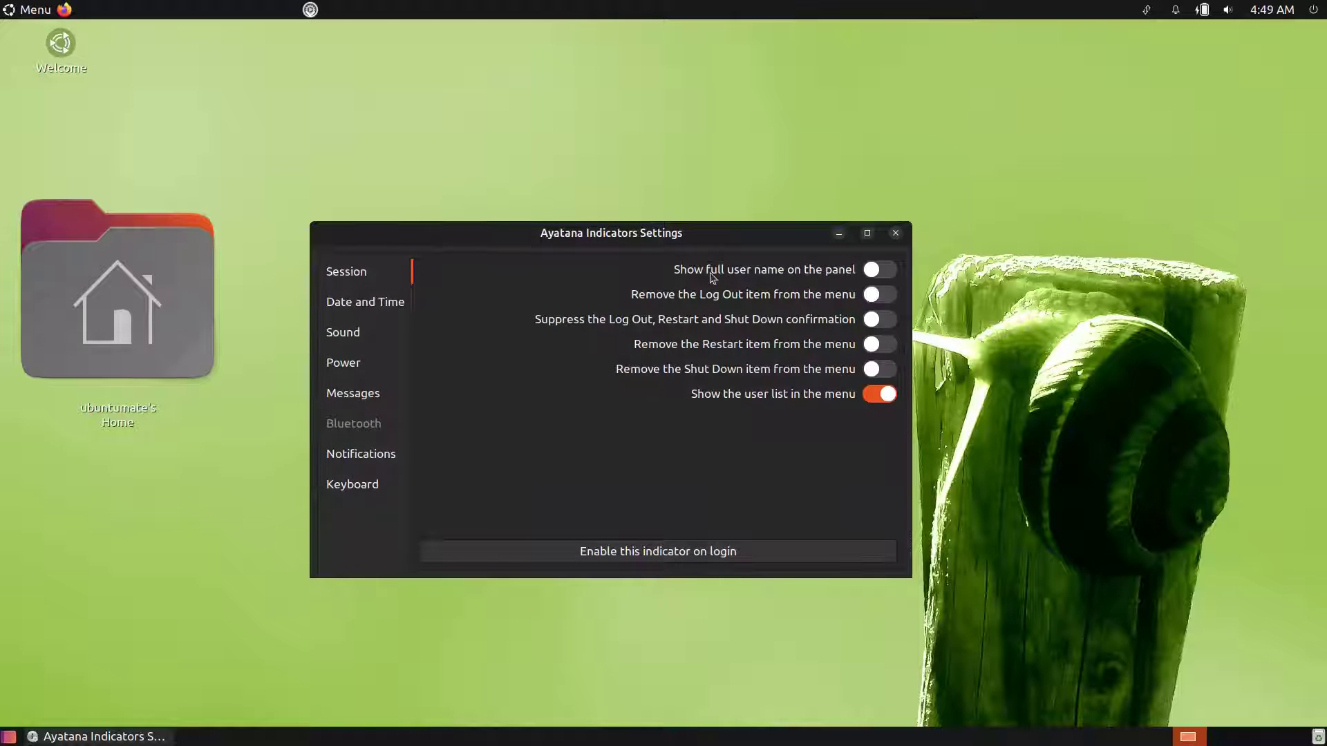
left_click(874, 271)
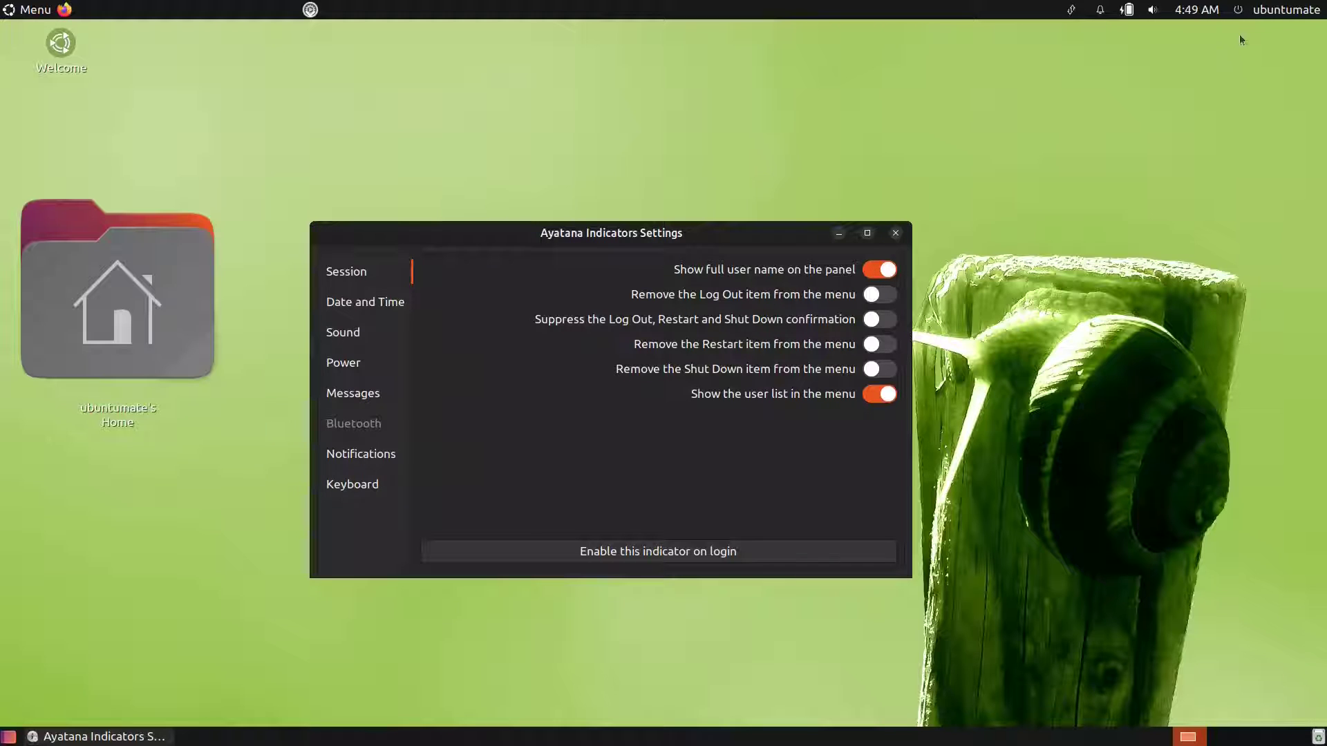
left_click(893, 270)
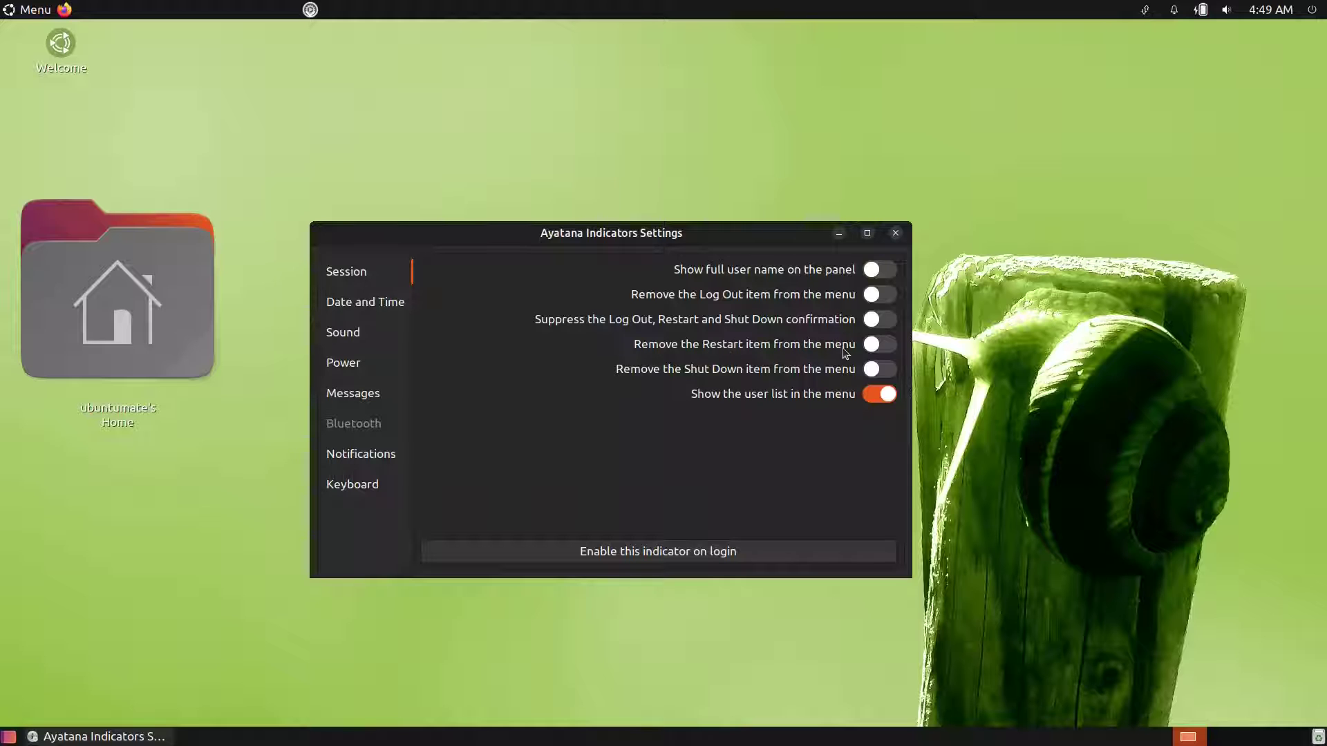
- Remove the Restart item from the session menu, check the menu's entries and close Ayatana Indicators Settings
left_click(1311, 10)
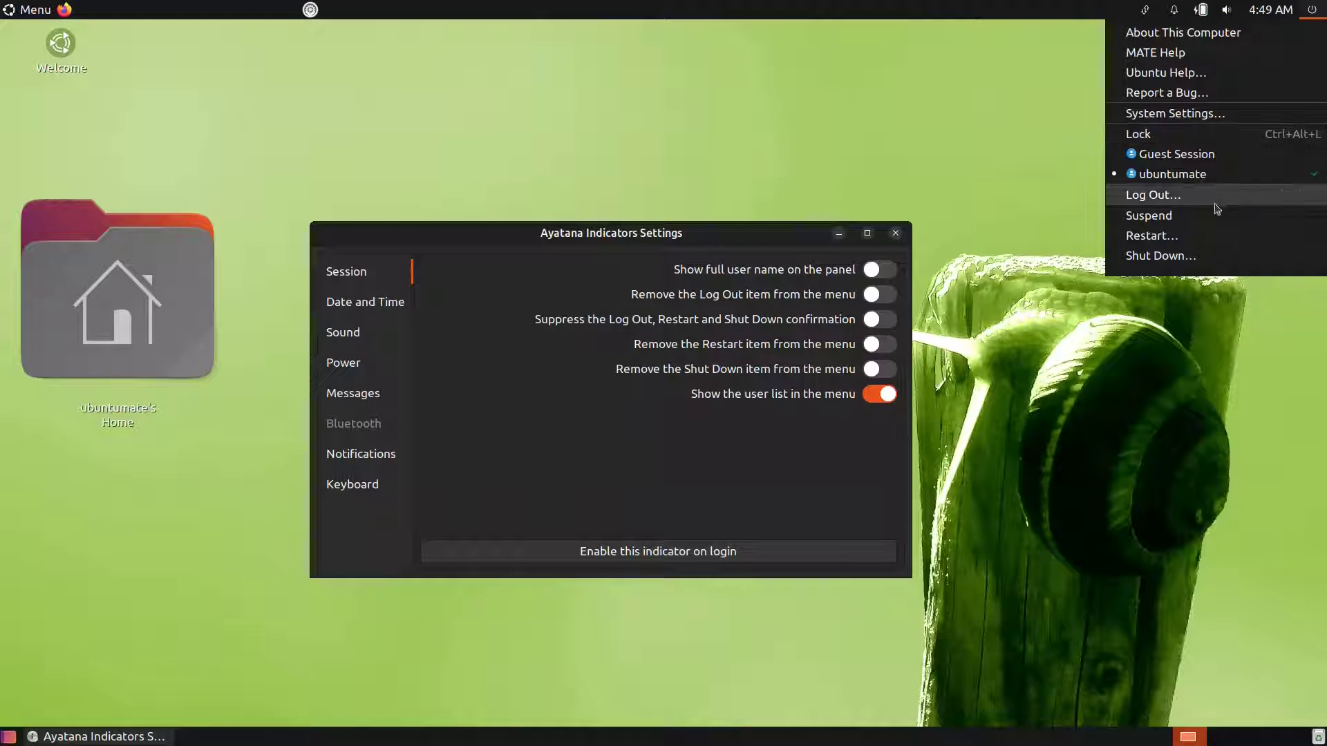
left_click(864, 345)
left_click(864, 344)
left_click(864, 345)
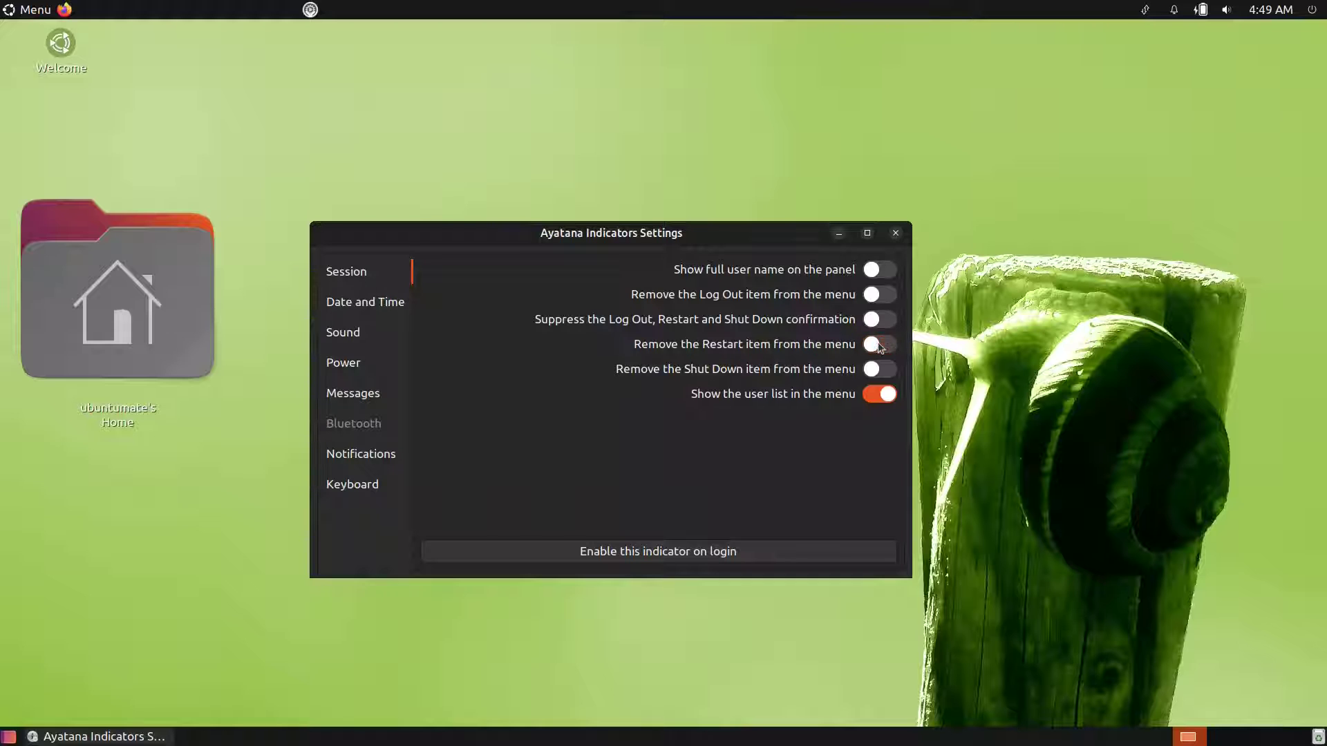
left_click(1311, 8)
left_click(1311, 7)
left_click(875, 344)
left_click(1320, 8)
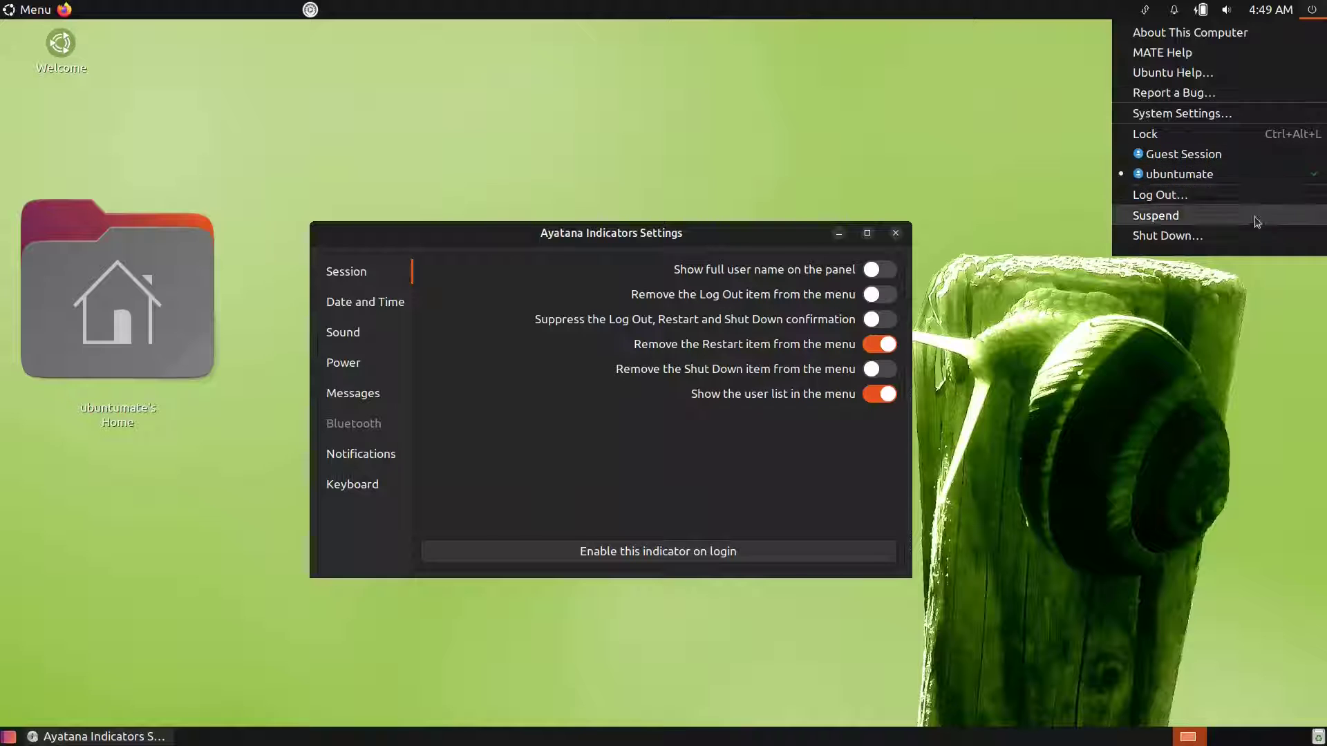
left_click(694, 385)
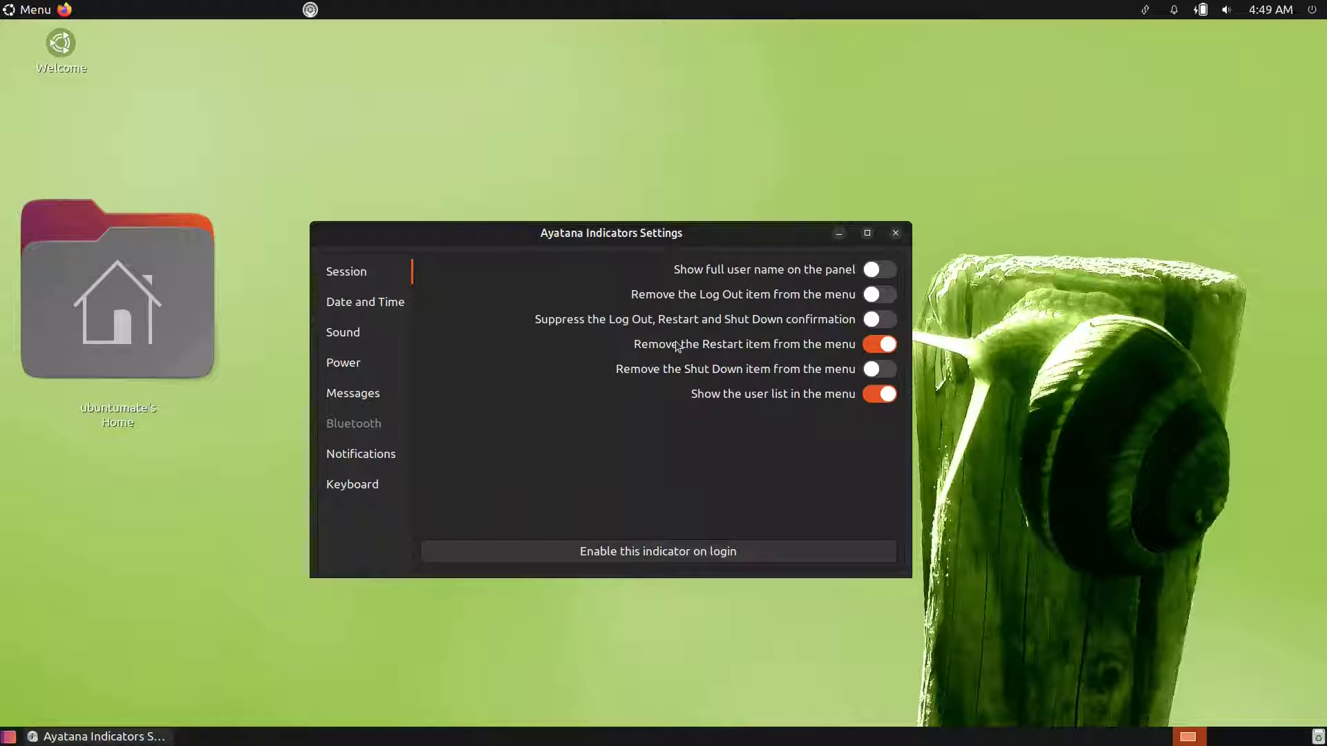
left_click(895, 234)
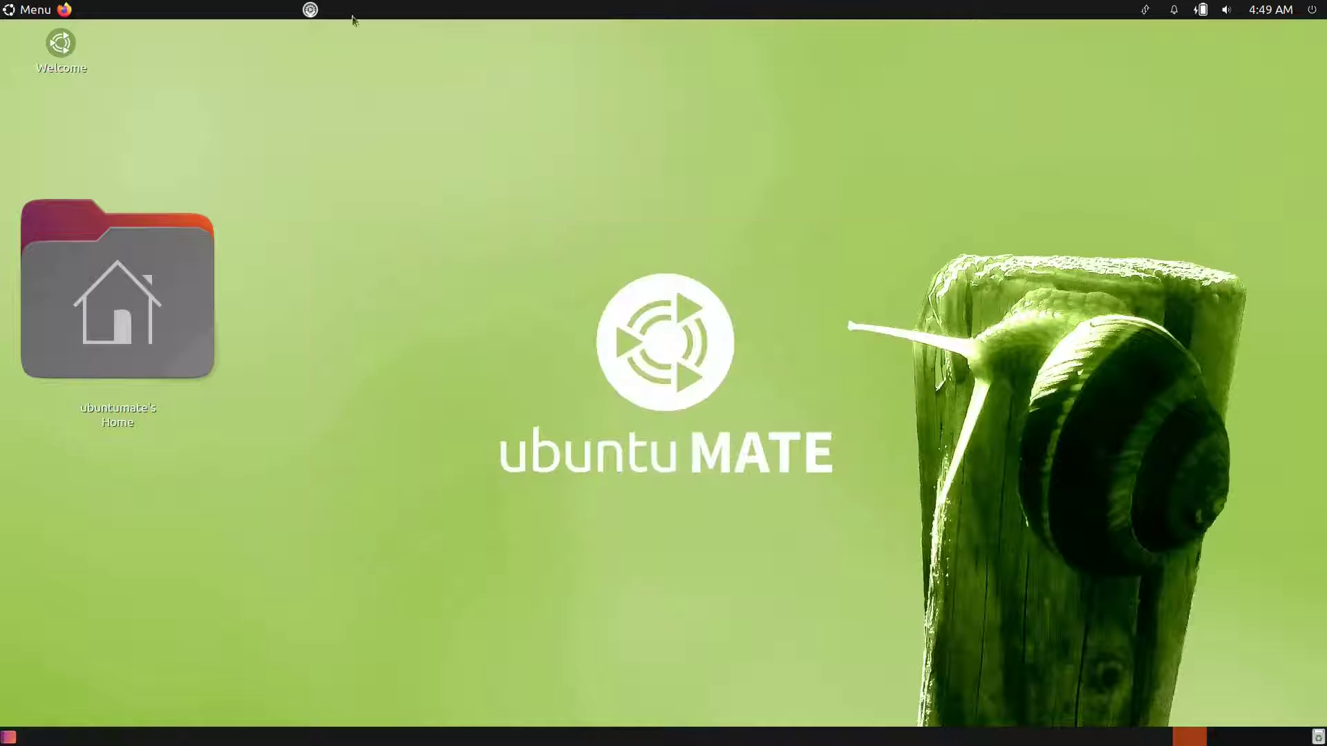
- Open MATE Tweak from the Look and Feel panel item and move its window toward the middle of the desktop
left_click(310, 9)
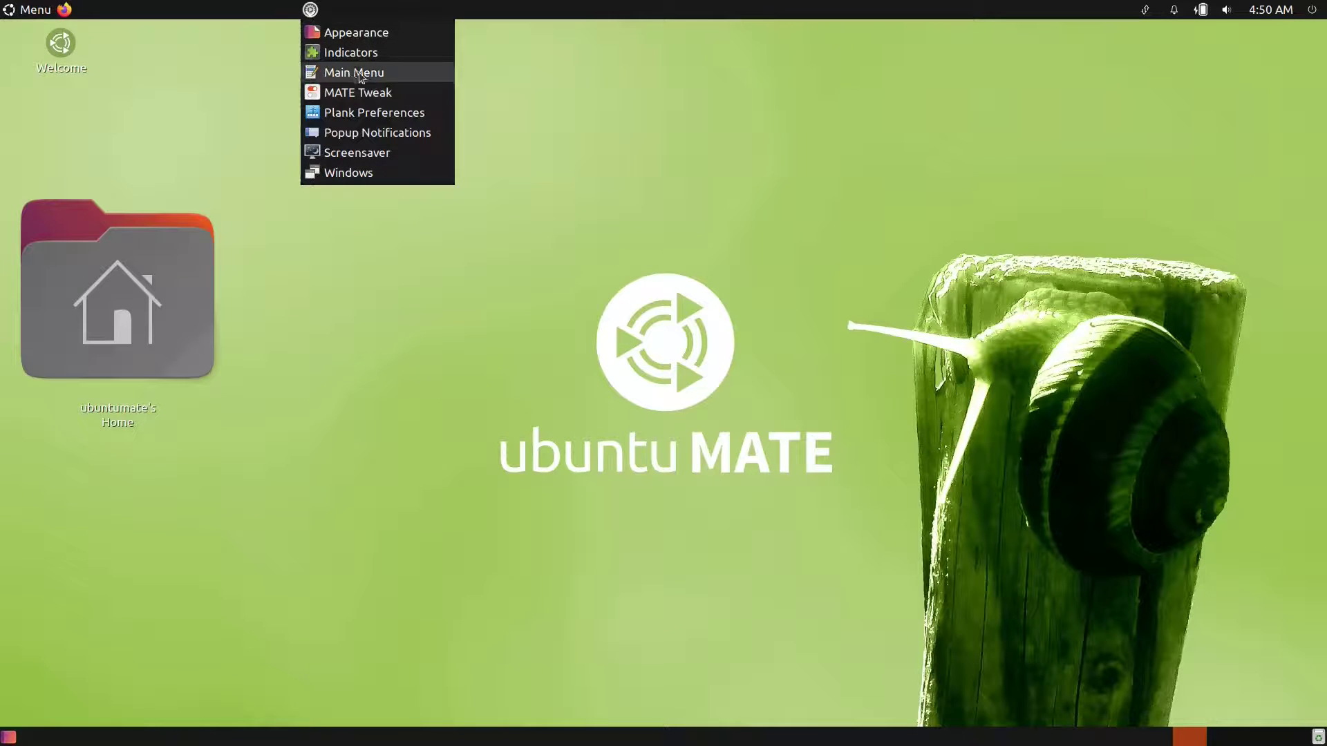
left_click(382, 93)
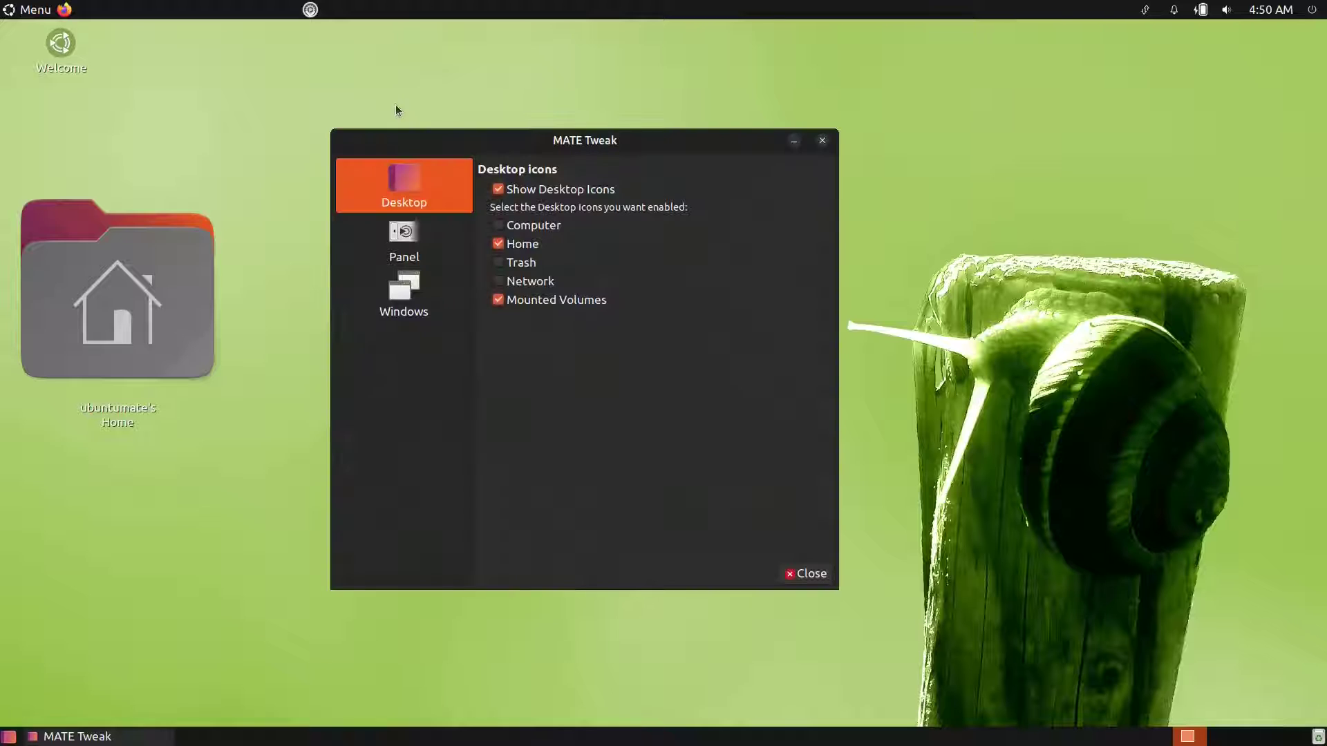
left_click_drag(519, 145, 548, 176)
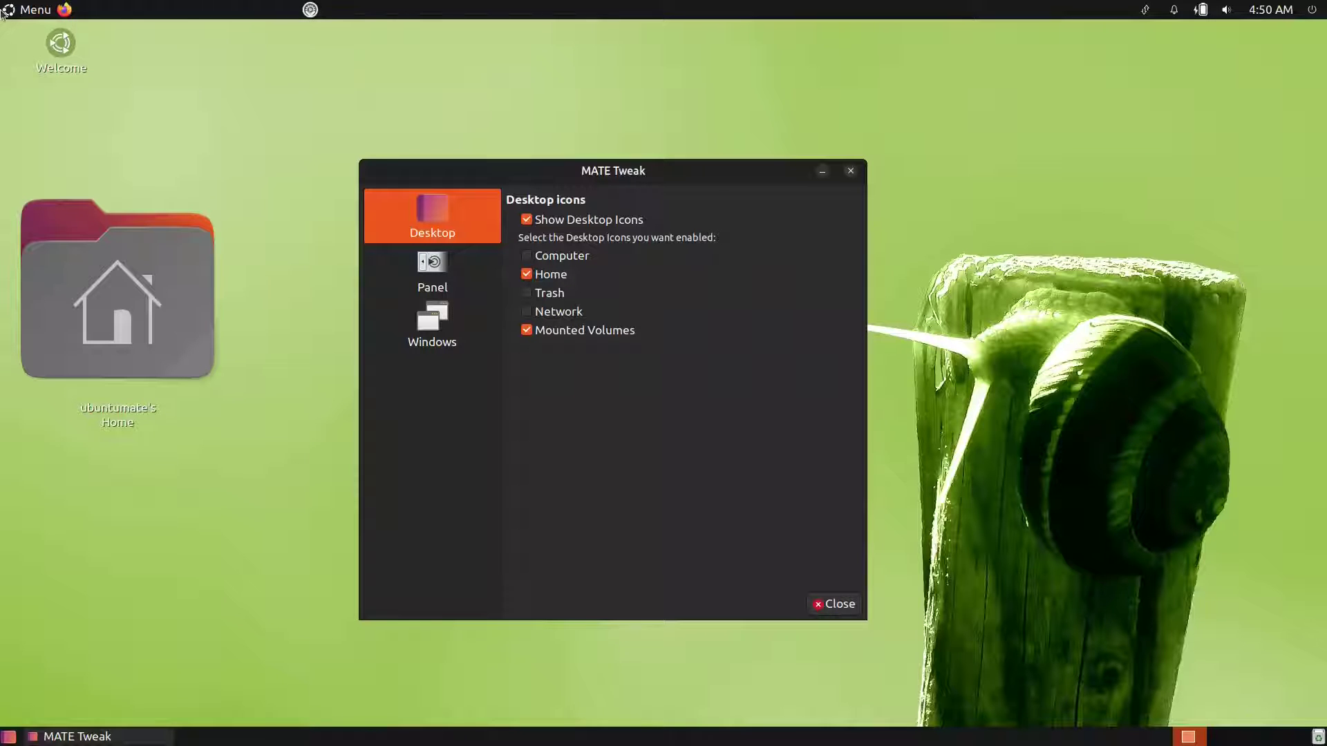
- Search the application menu for "tweak", and pin MATE Tweak to both the desktop and the favourites menu
left_click(30, 8)
type("tweak")
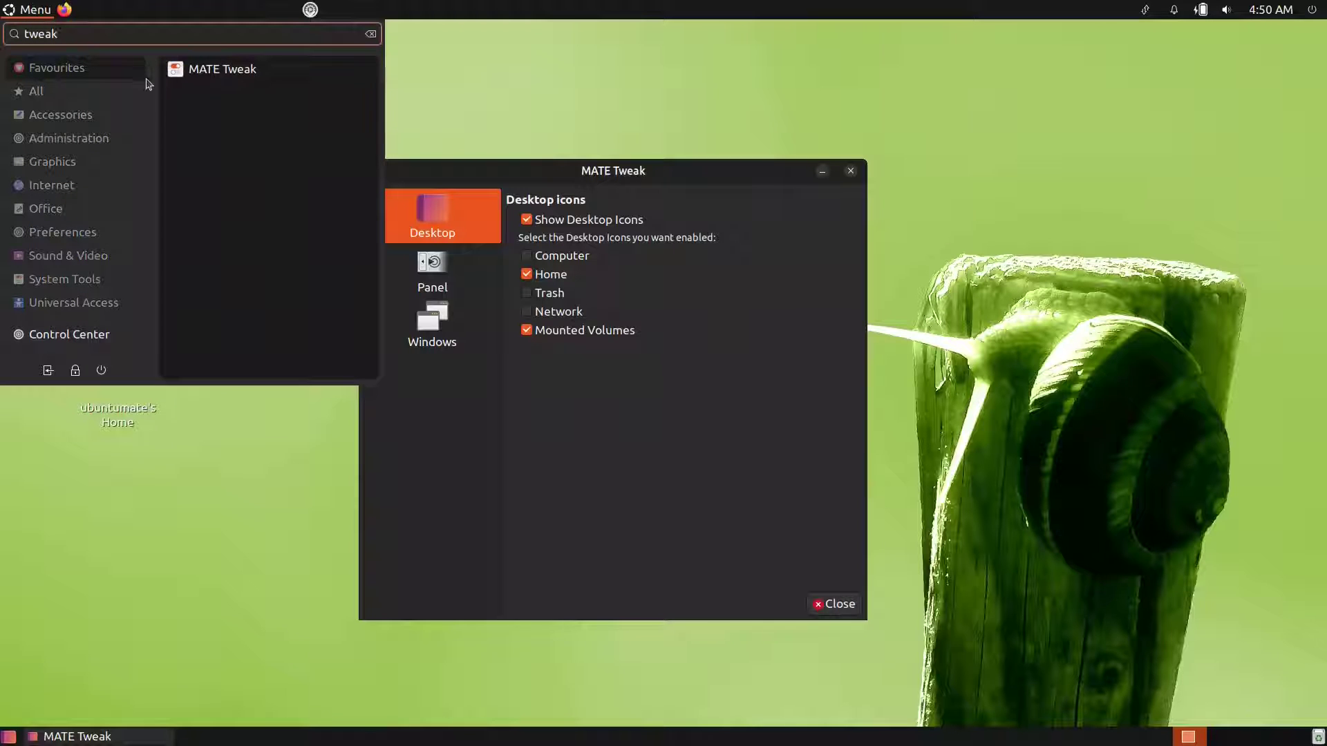
right_click(199, 72)
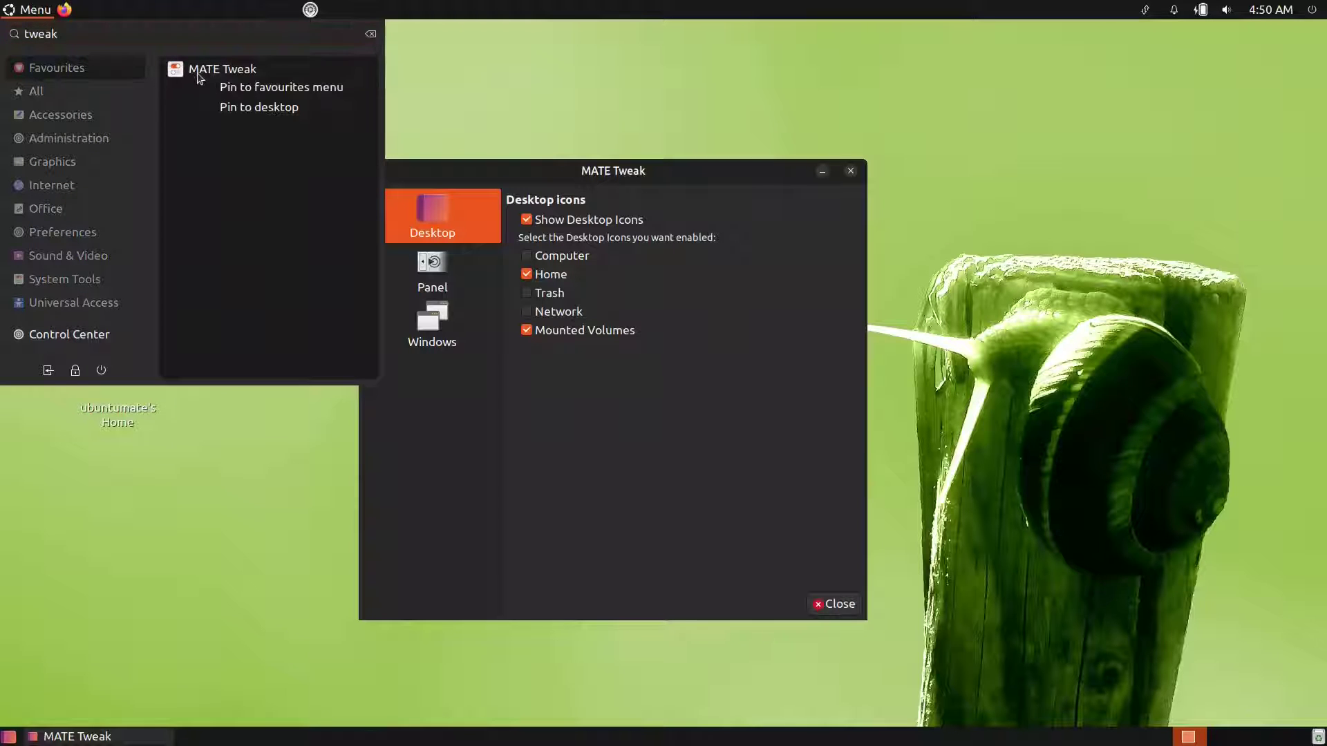
left_click(280, 108)
right_click(242, 71)
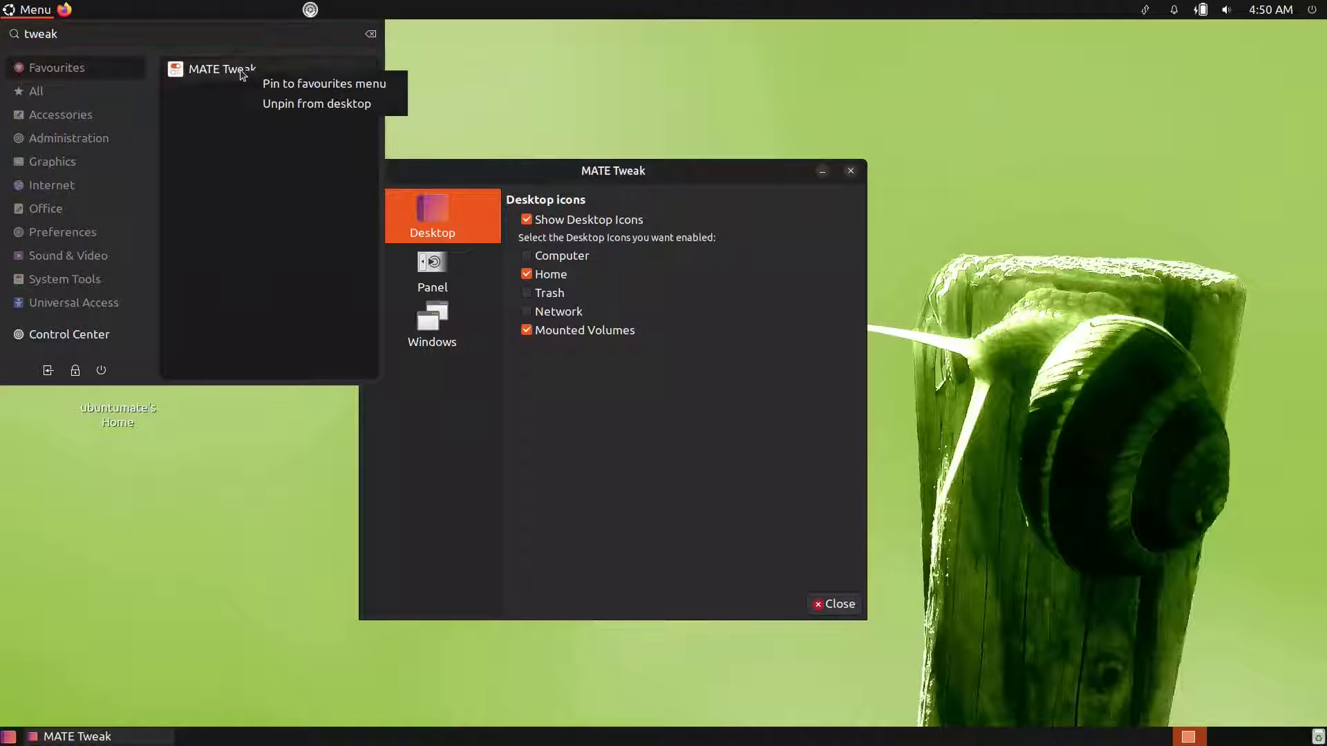
left_click(280, 84)
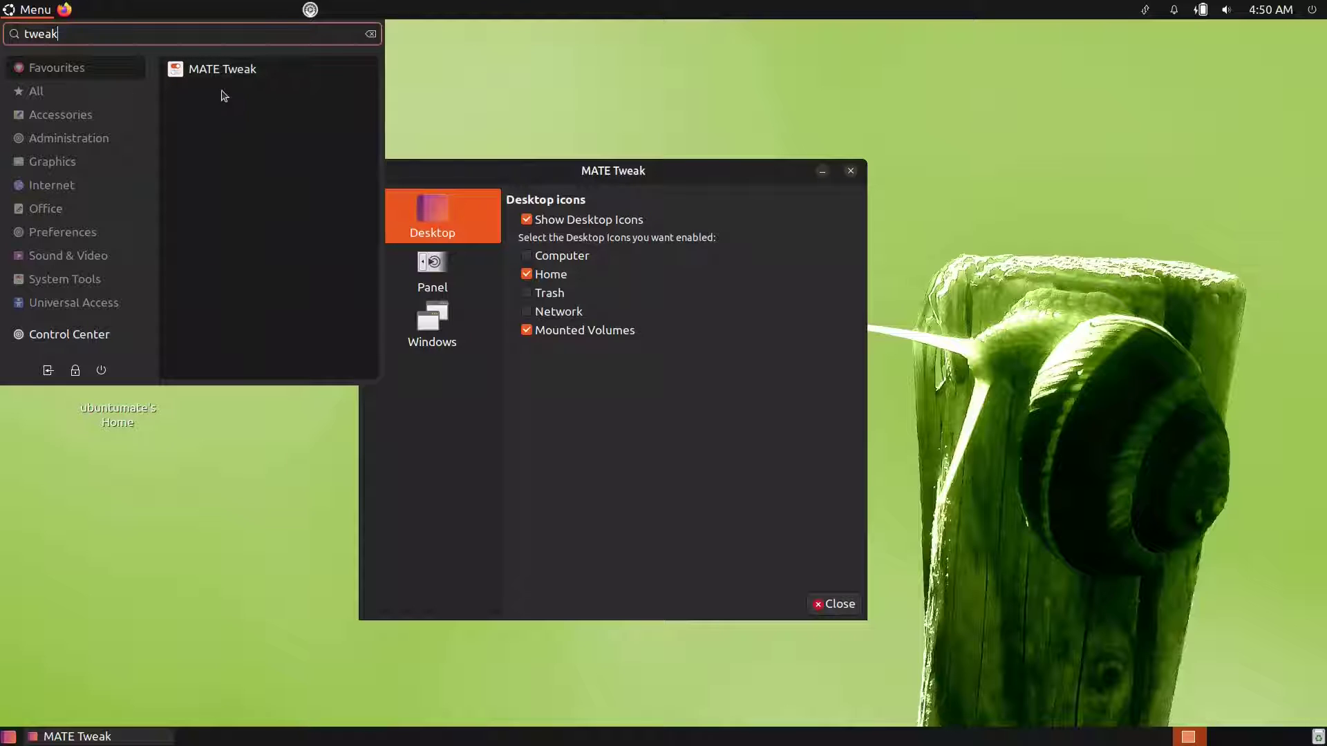
left_click(453, 65)
left_click(42, 16)
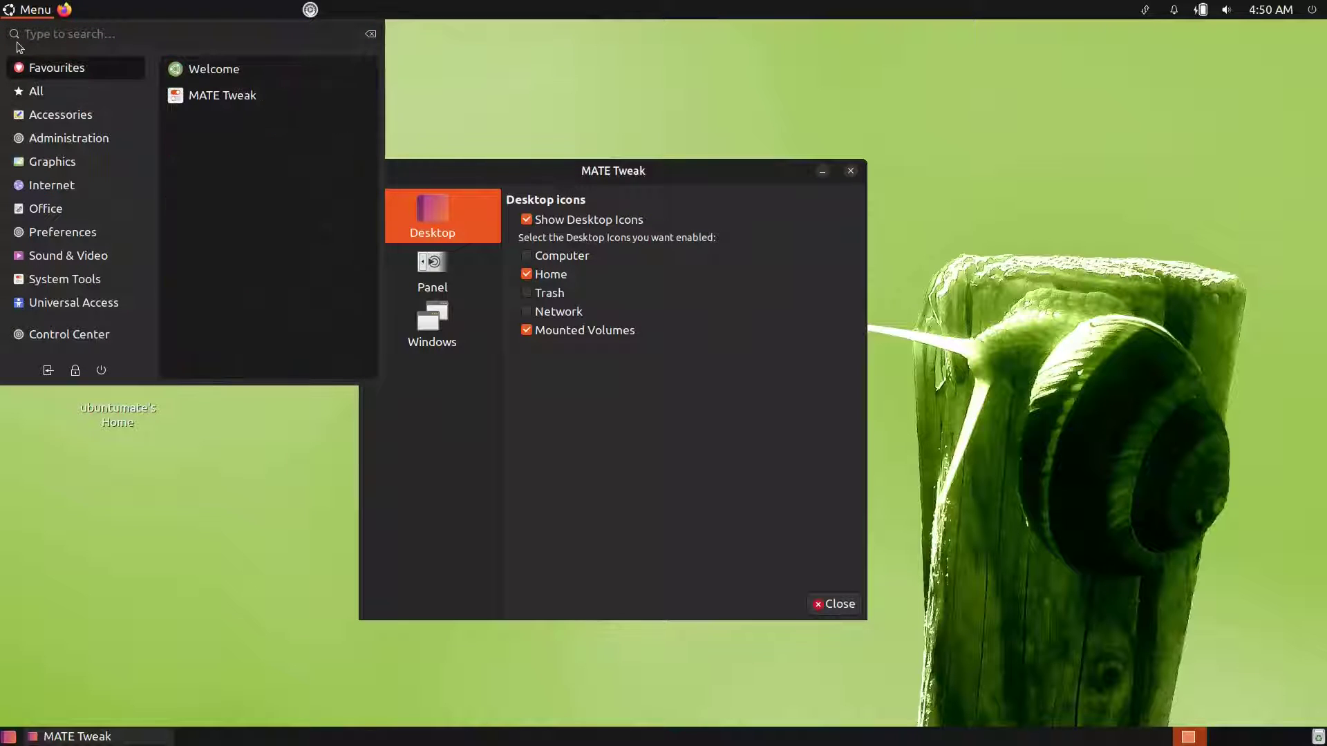
left_click(432, 103)
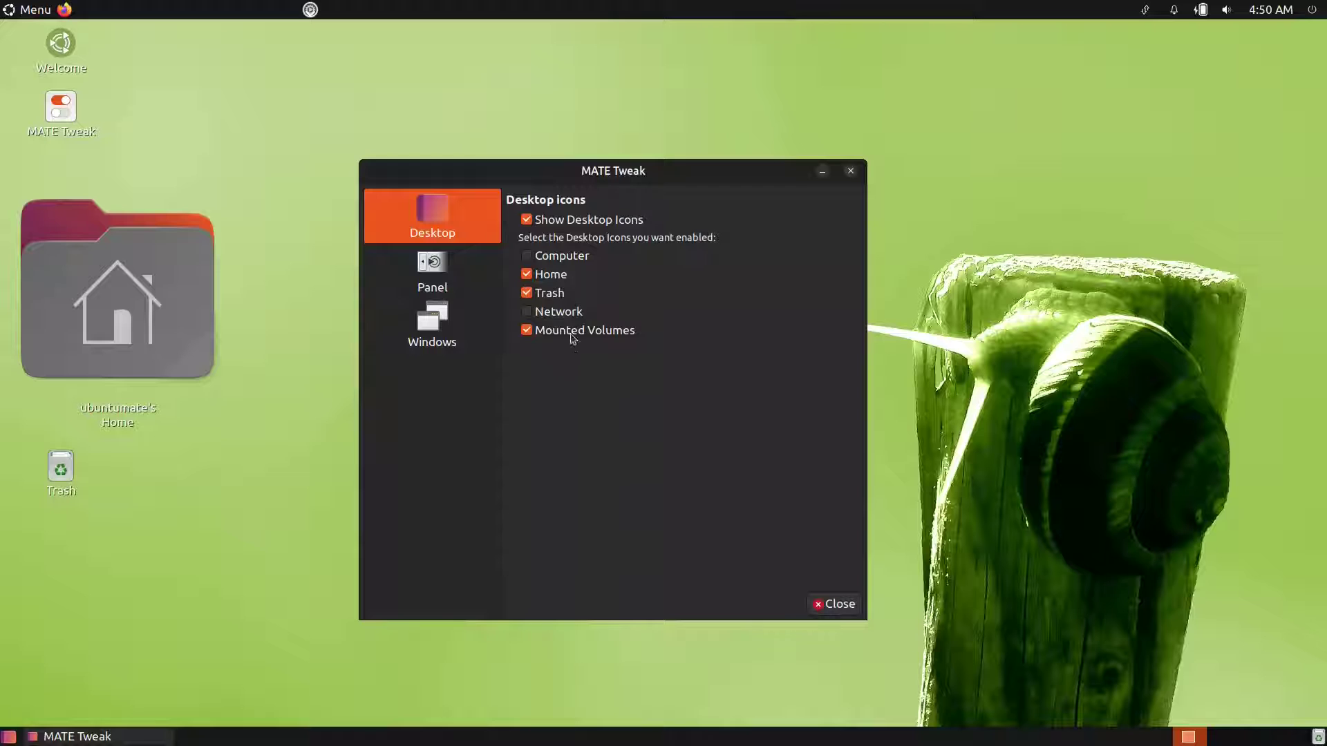
- Review the available panel layouts in MATE Tweak's Panel settings without changing the Familiar layout
left_click(458, 281)
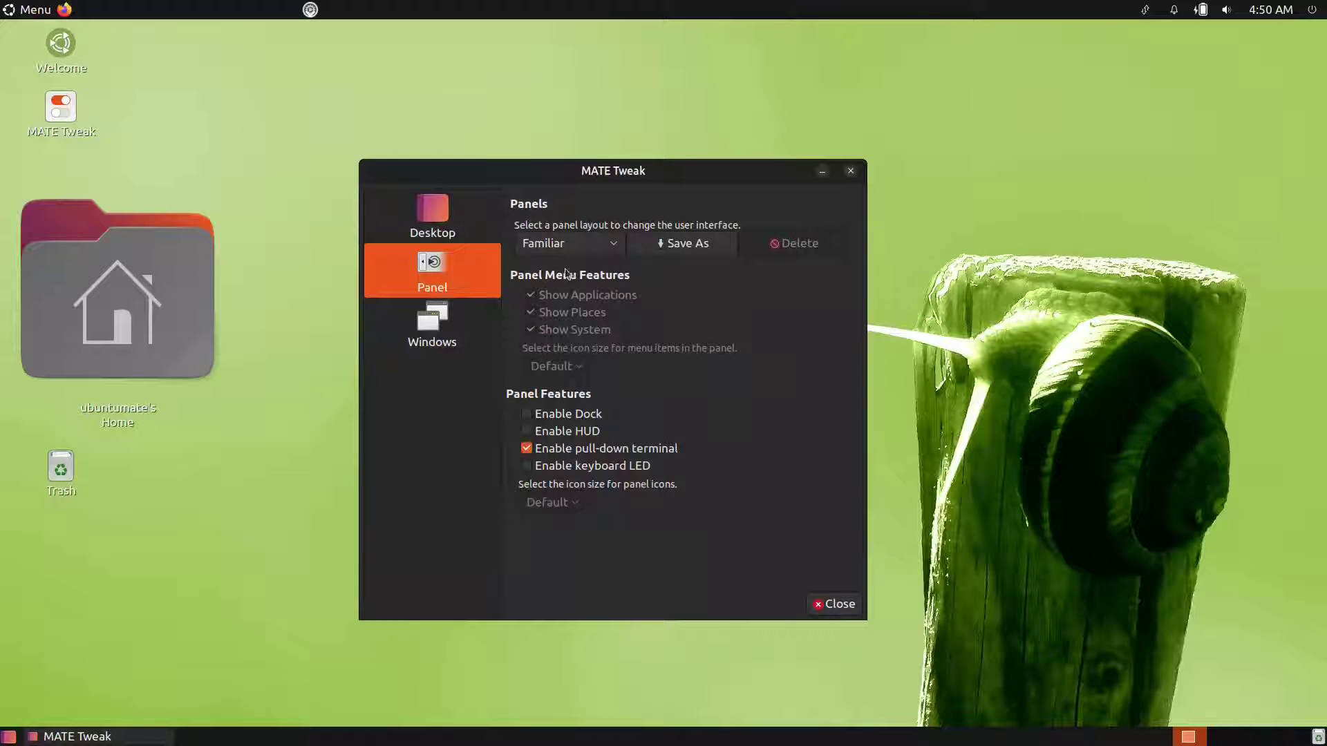
left_click(597, 255)
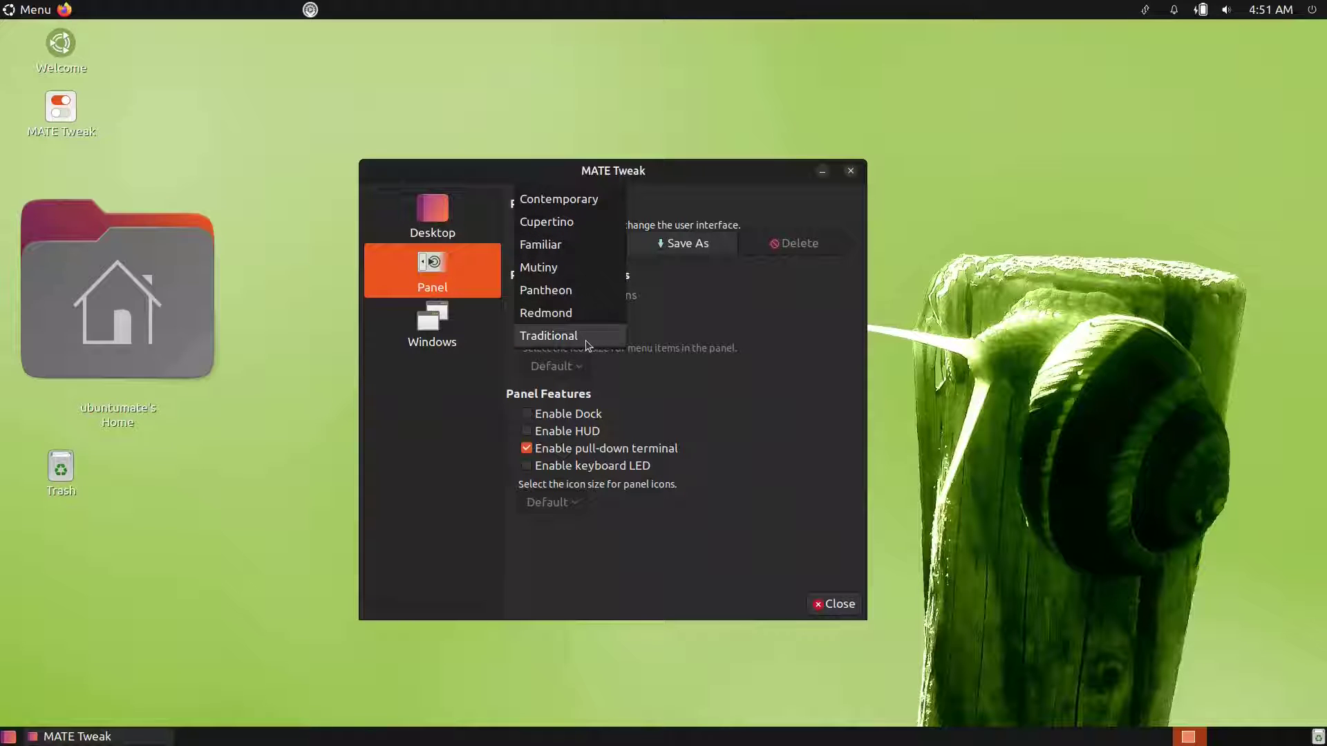
left_click(696, 325)
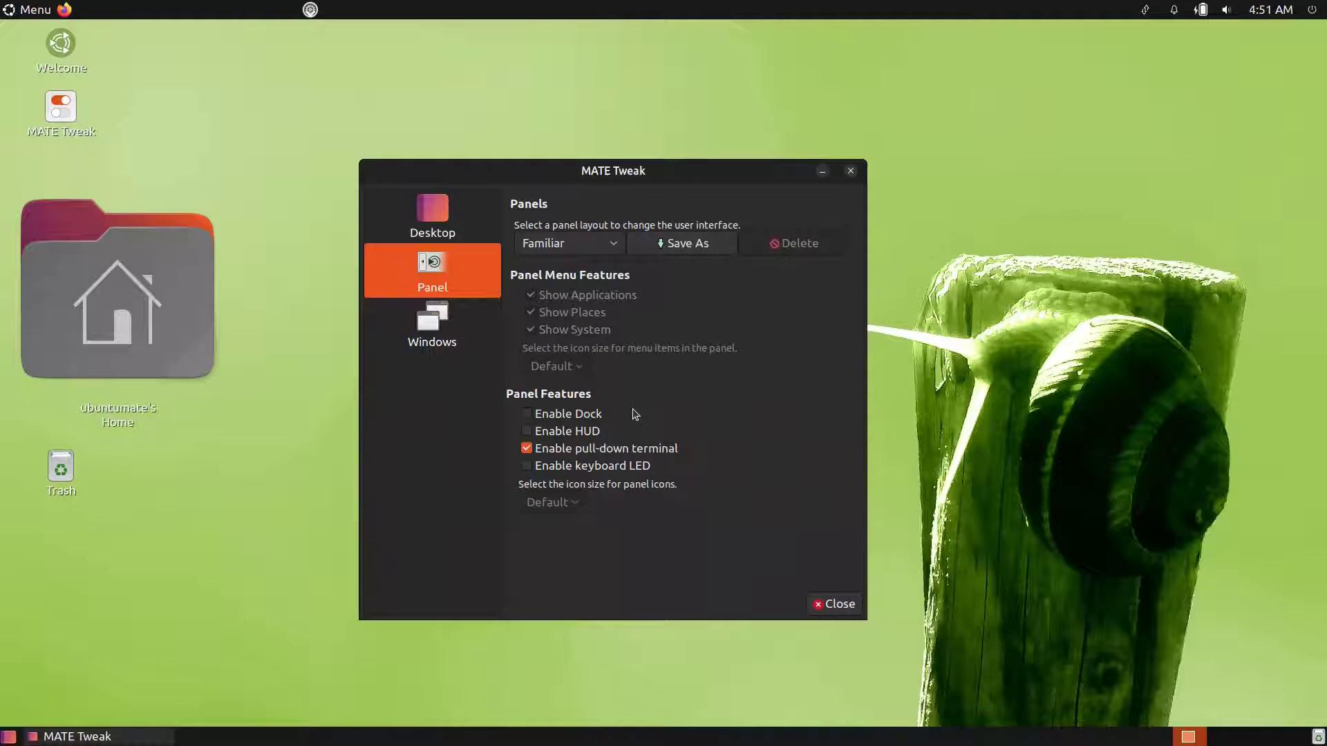
- Try enabling the dock in MATE Tweak's Panel Features and disable it again
left_click(529, 418)
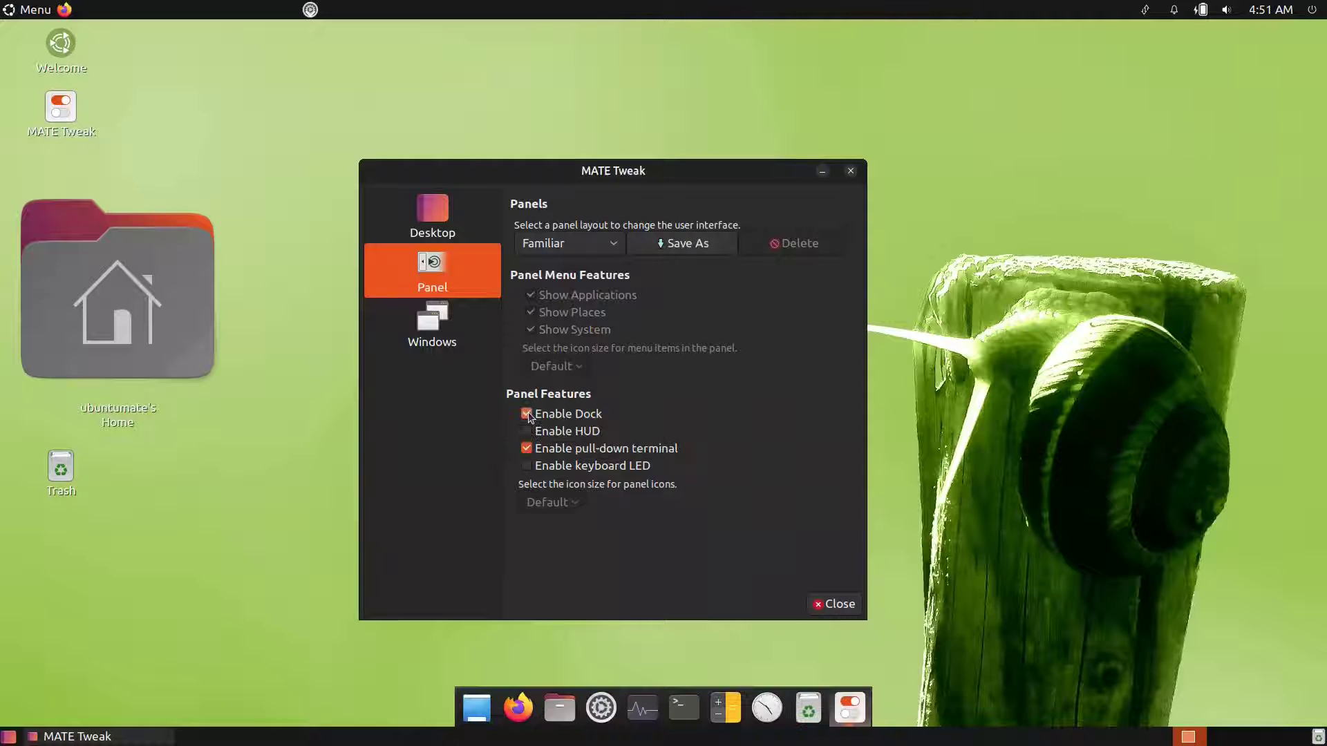
left_click(529, 414)
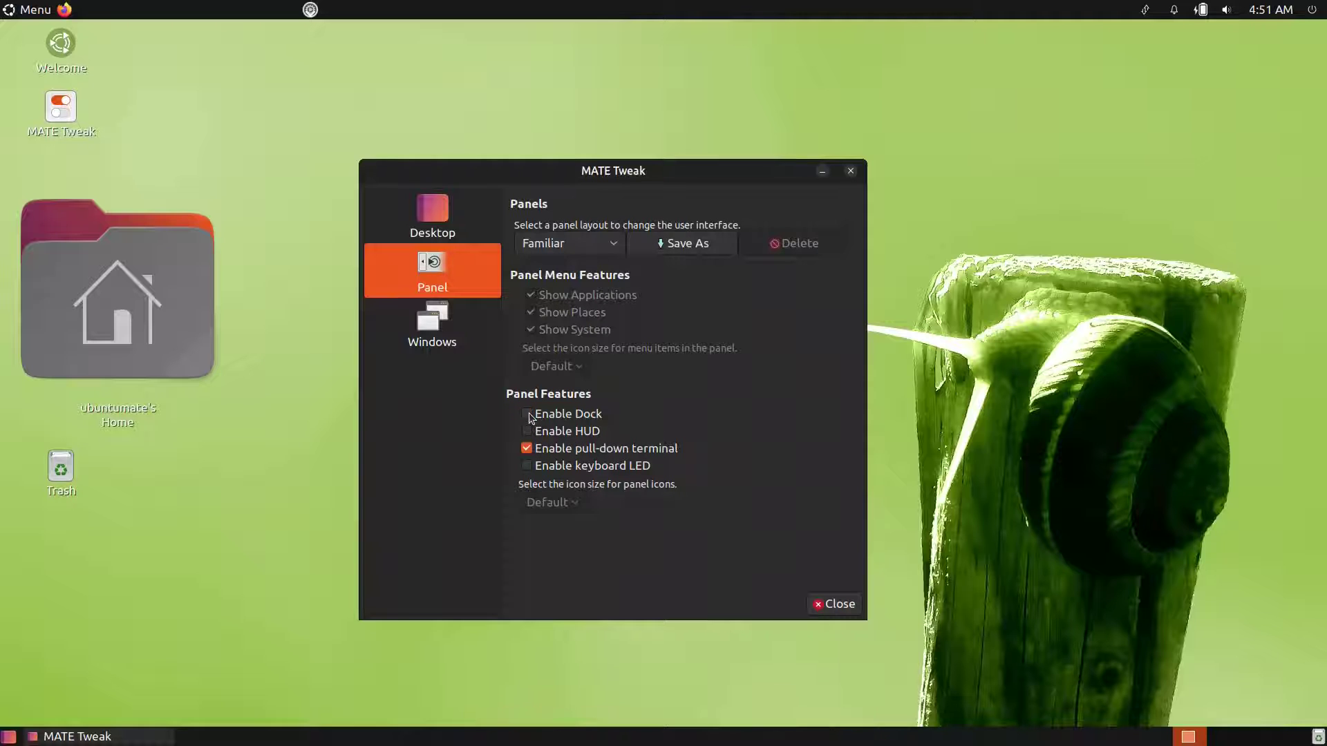
left_click(529, 417)
- Show and hide the pull-down terminal twice to see how it works
key("F12")
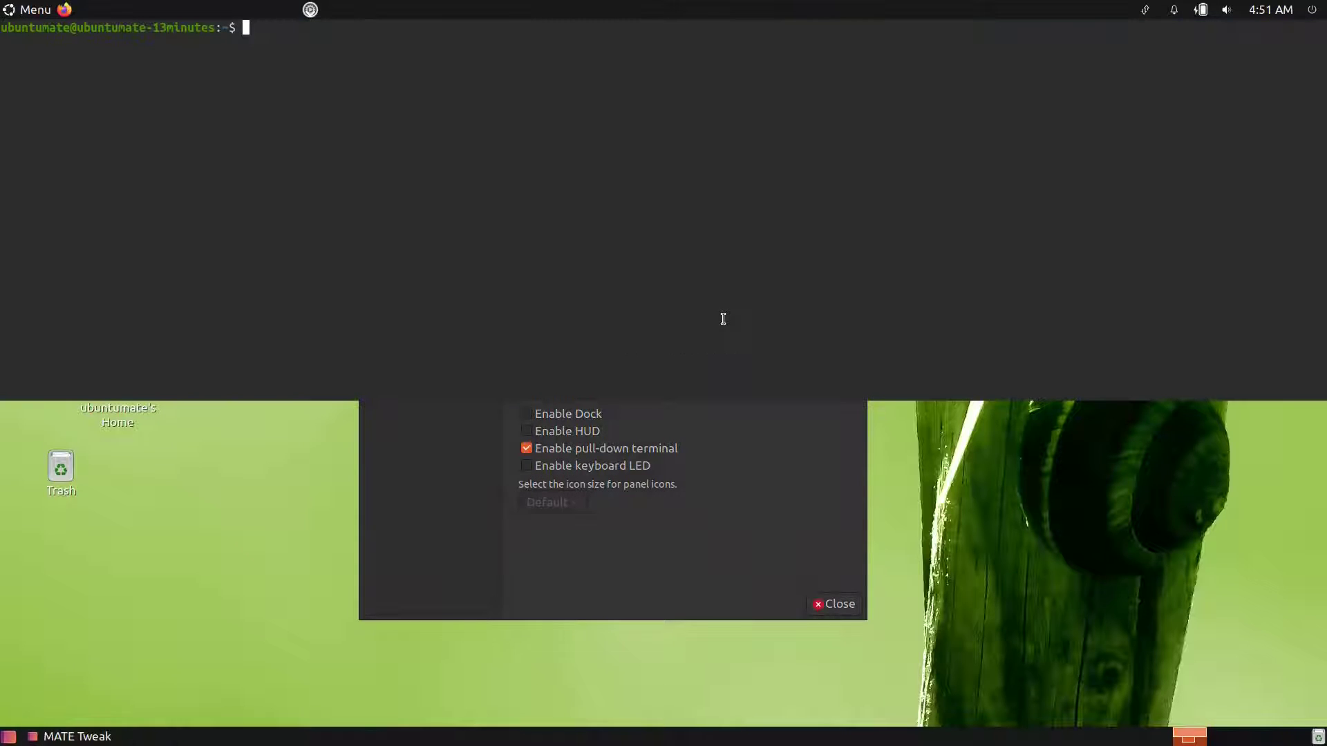
key("F12")
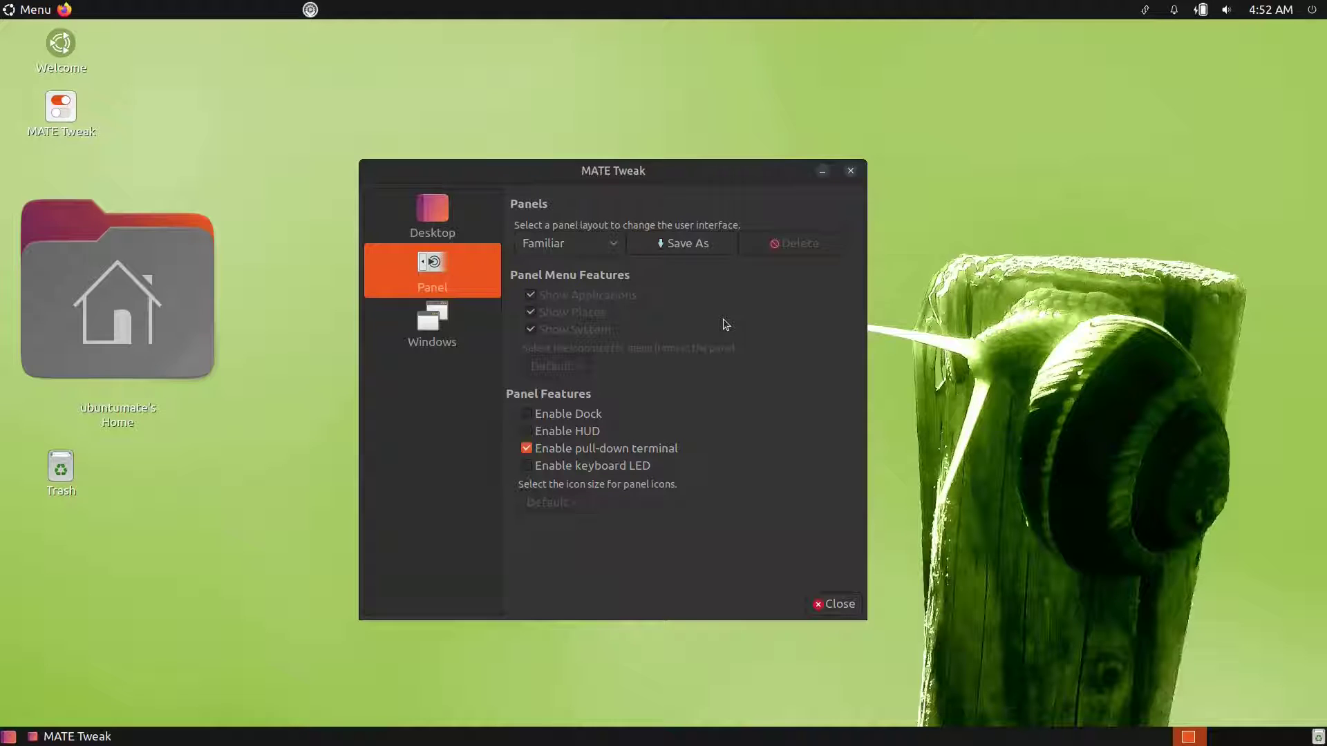
key("F12")
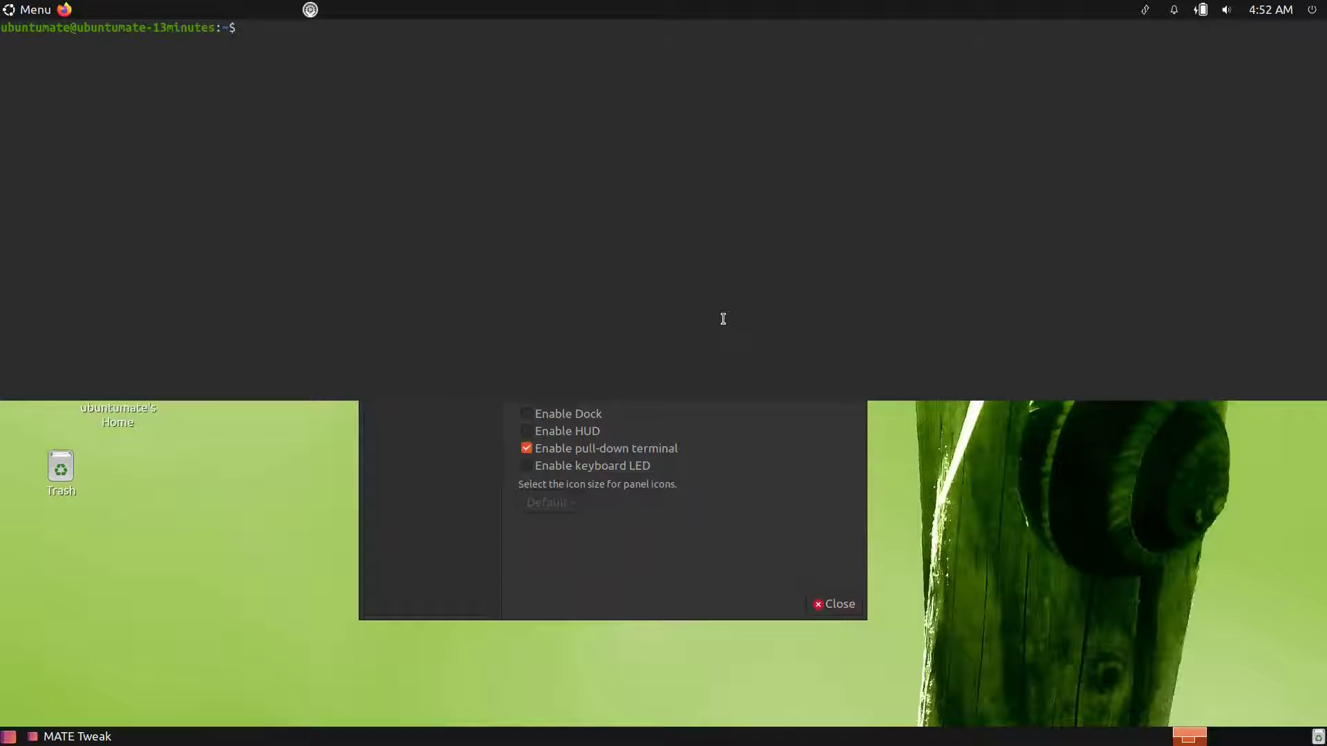
key("F12")
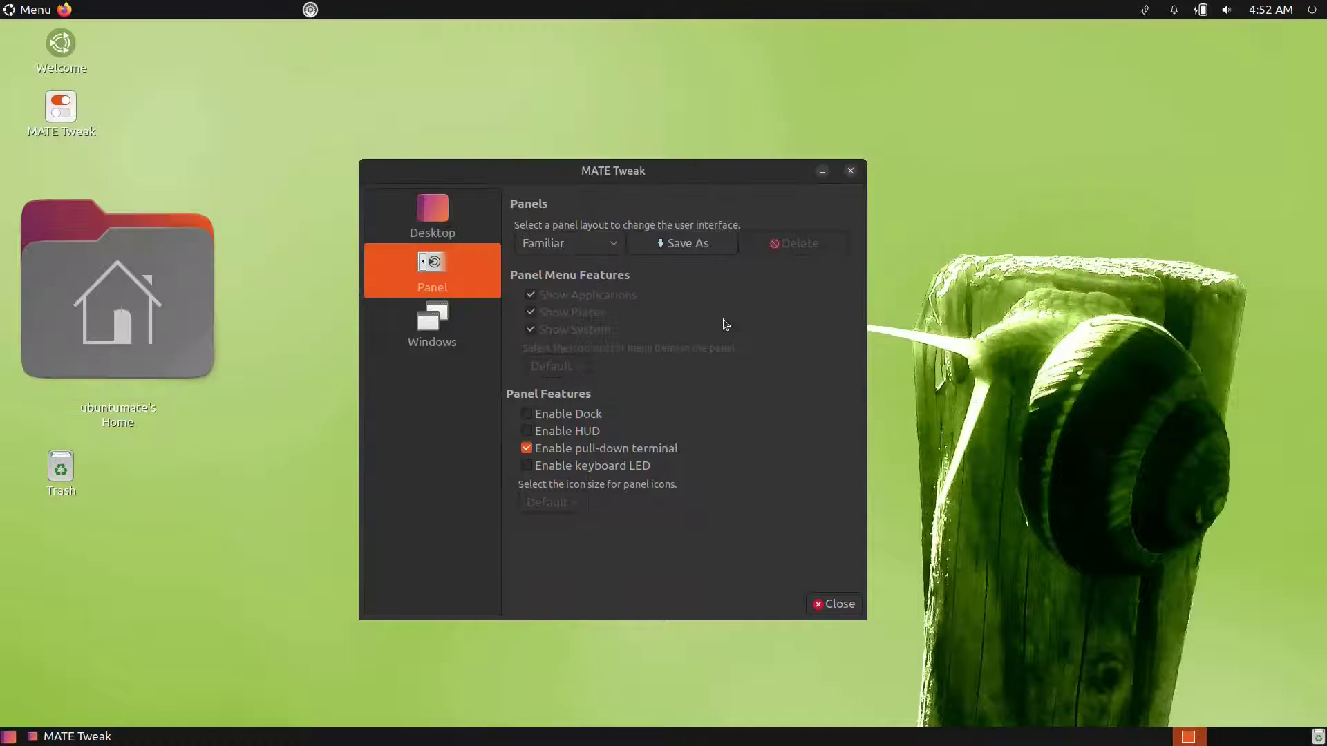
- Show the pull-down terminal once more and hide it again
key("F12")
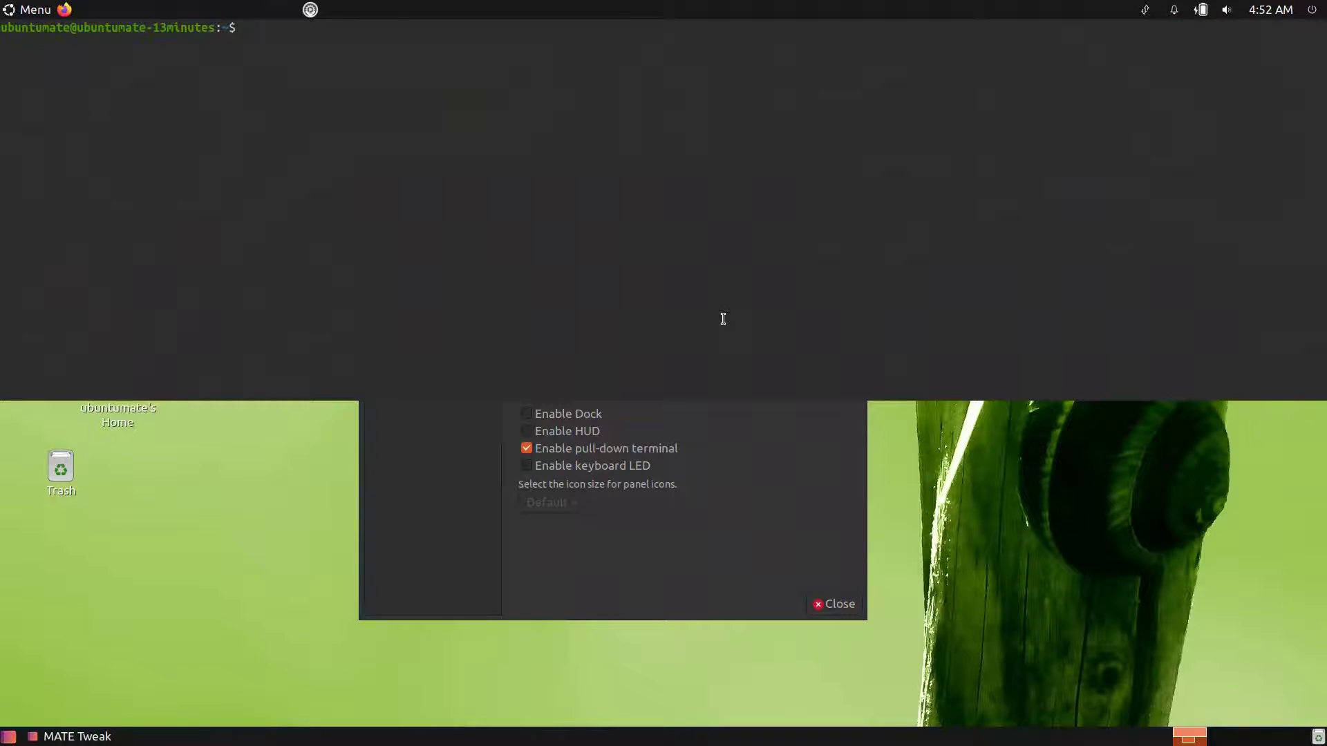
key("F12")
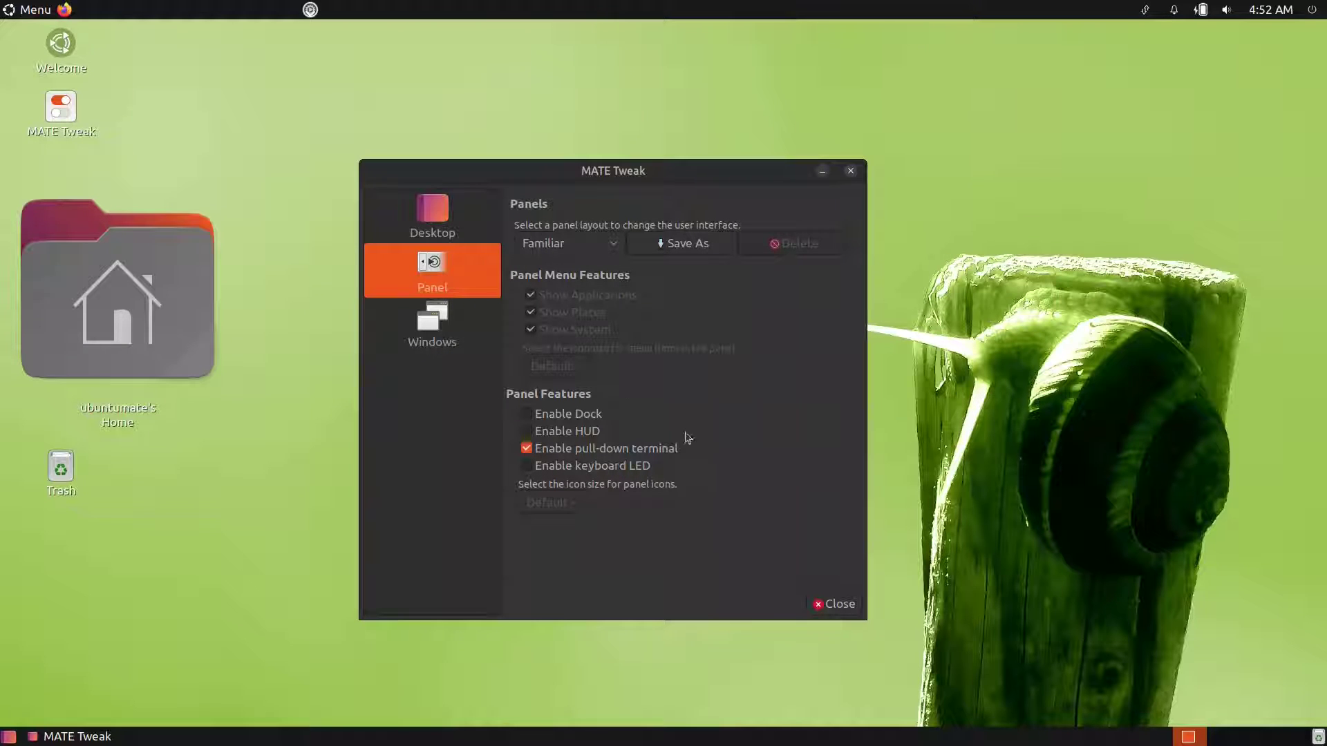
- In MATE Tweak's Windows settings, try the Left (with menu) window control placement, settle on Left, and check the title bar's window menu
left_click(448, 318)
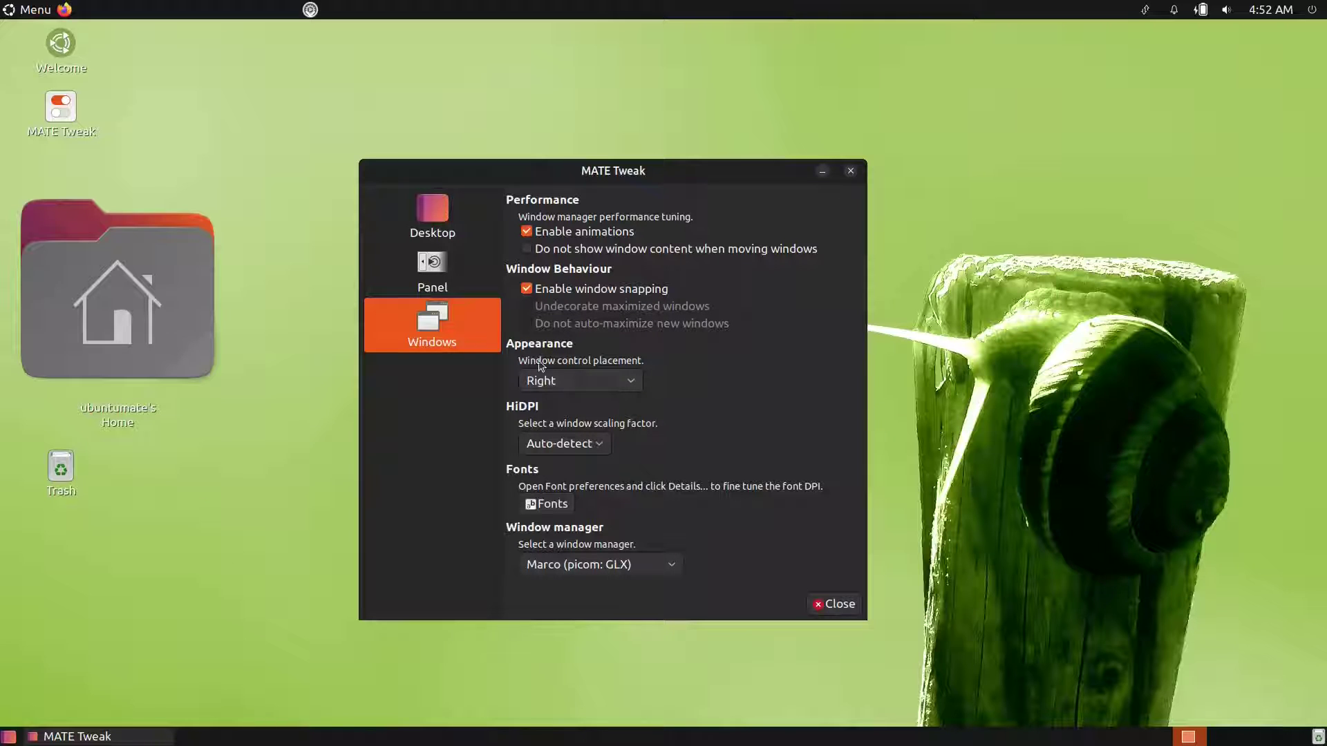
left_click(630, 380)
left_click(617, 450)
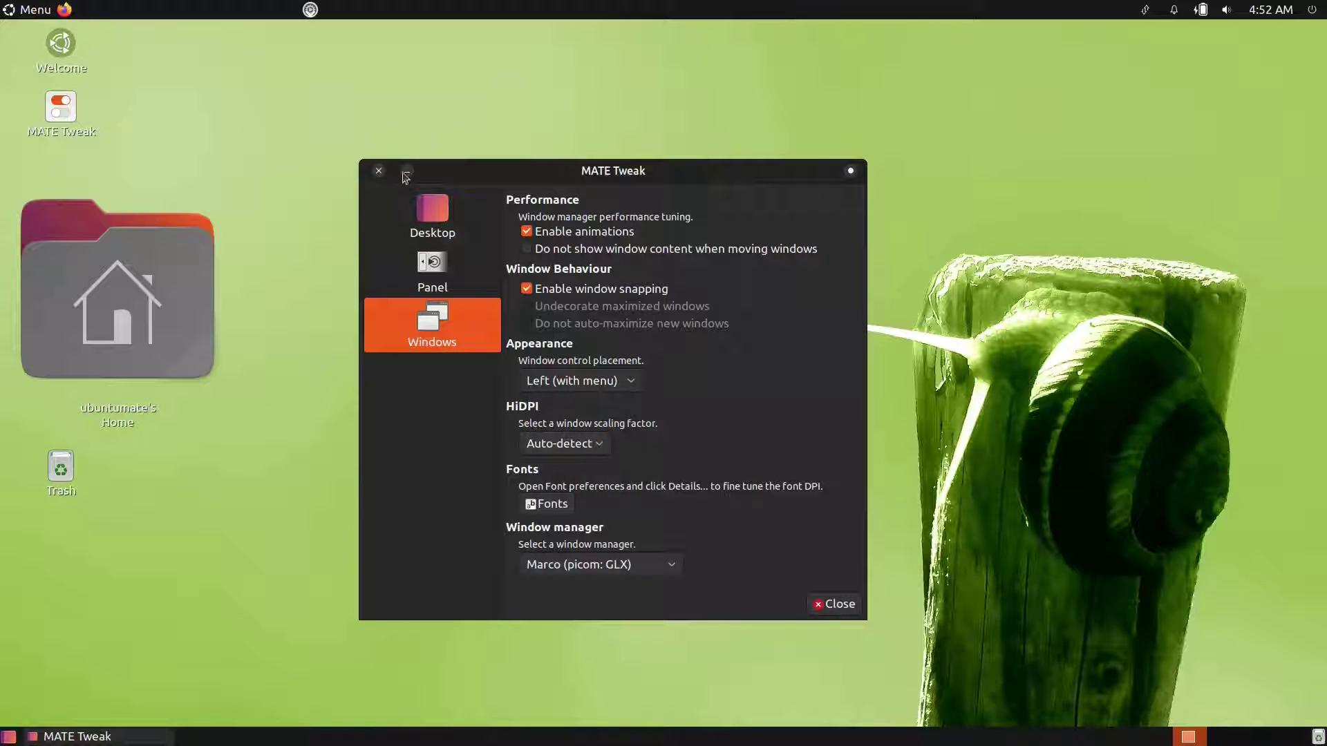
left_click(851, 173)
left_click(851, 173)
left_click(851, 173)
left_click(851, 172)
left_click(851, 173)
left_click(851, 172)
left_click(577, 385)
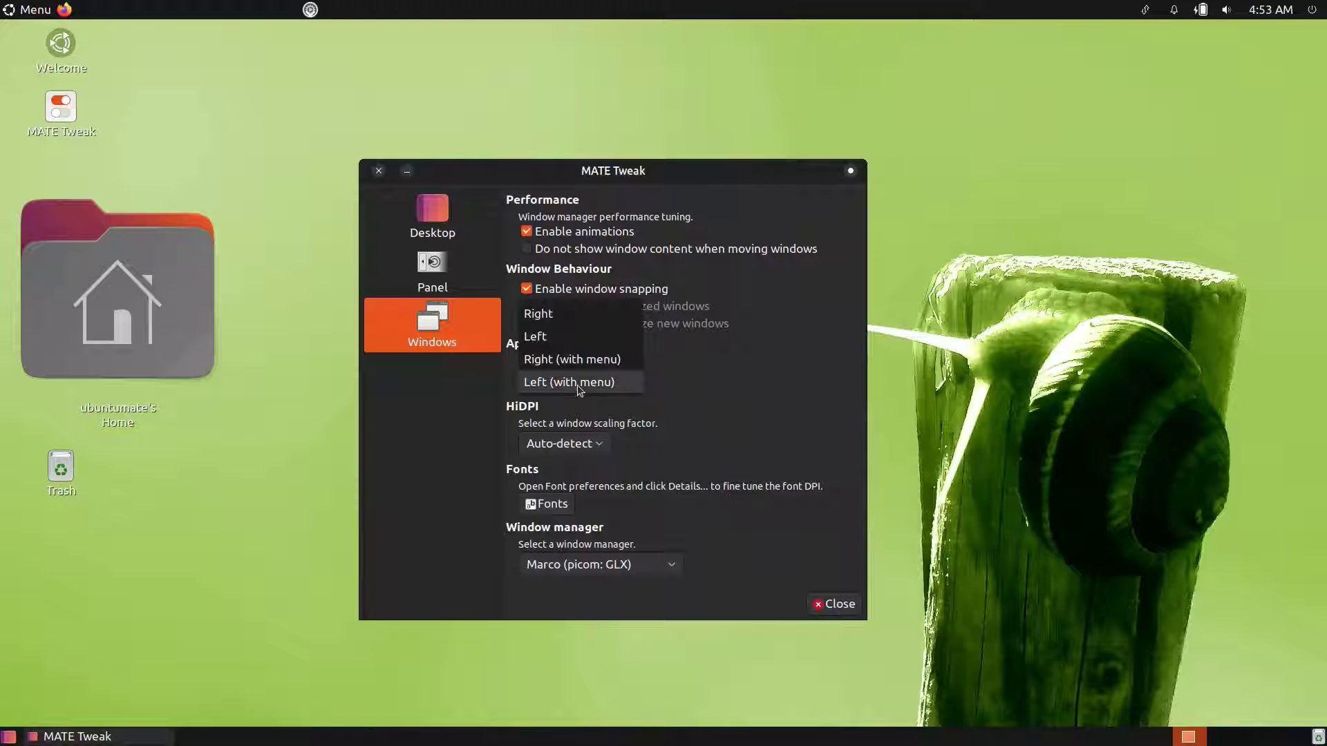
left_click(598, 337)
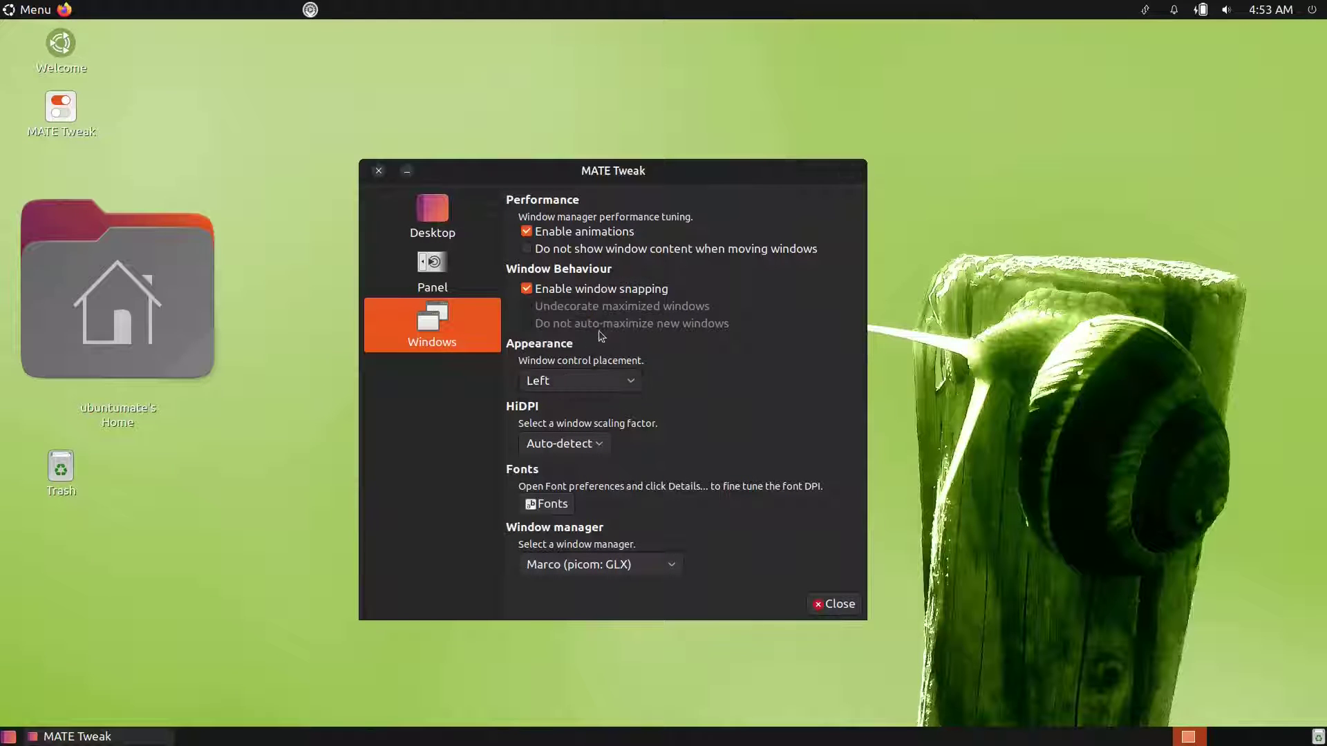
right_click(758, 177)
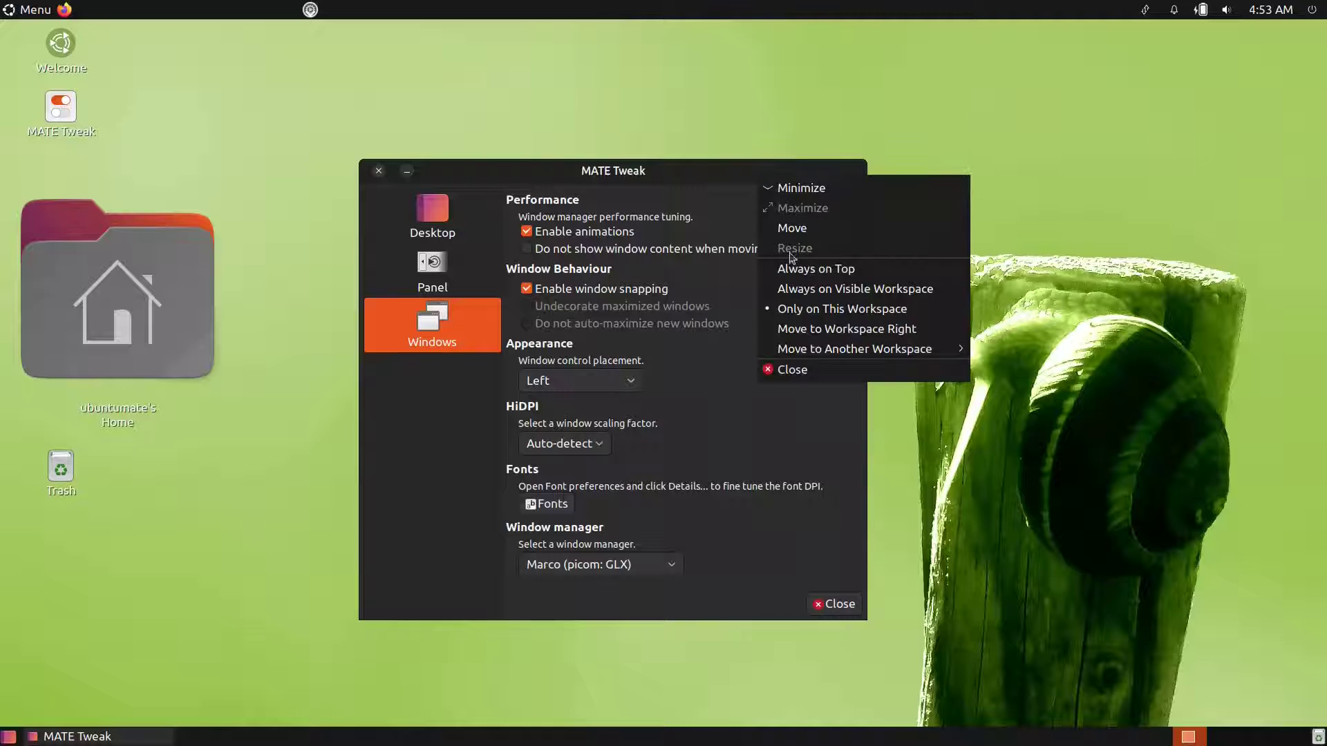
left_click(737, 222)
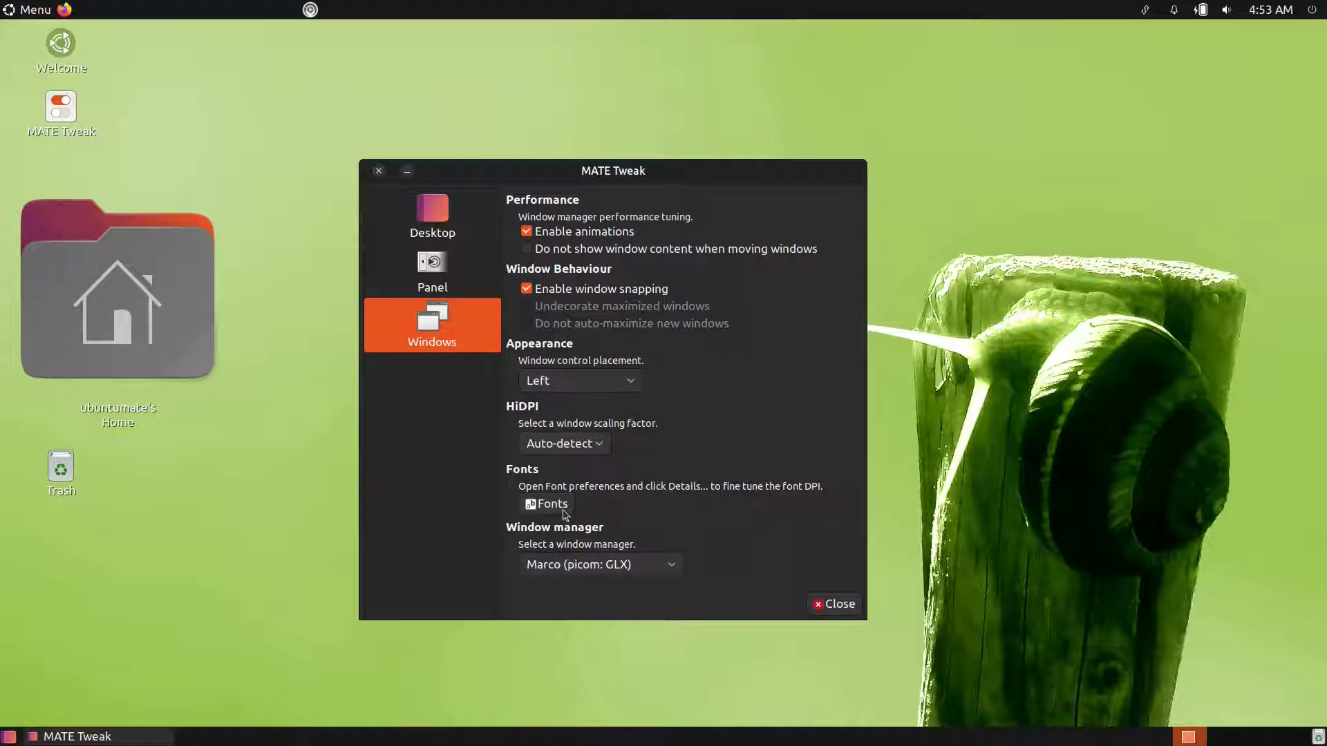
- Review the available window managers in MATE Tweak's Windows settings, keeping Marco (picom: GLX)
left_click(660, 565)
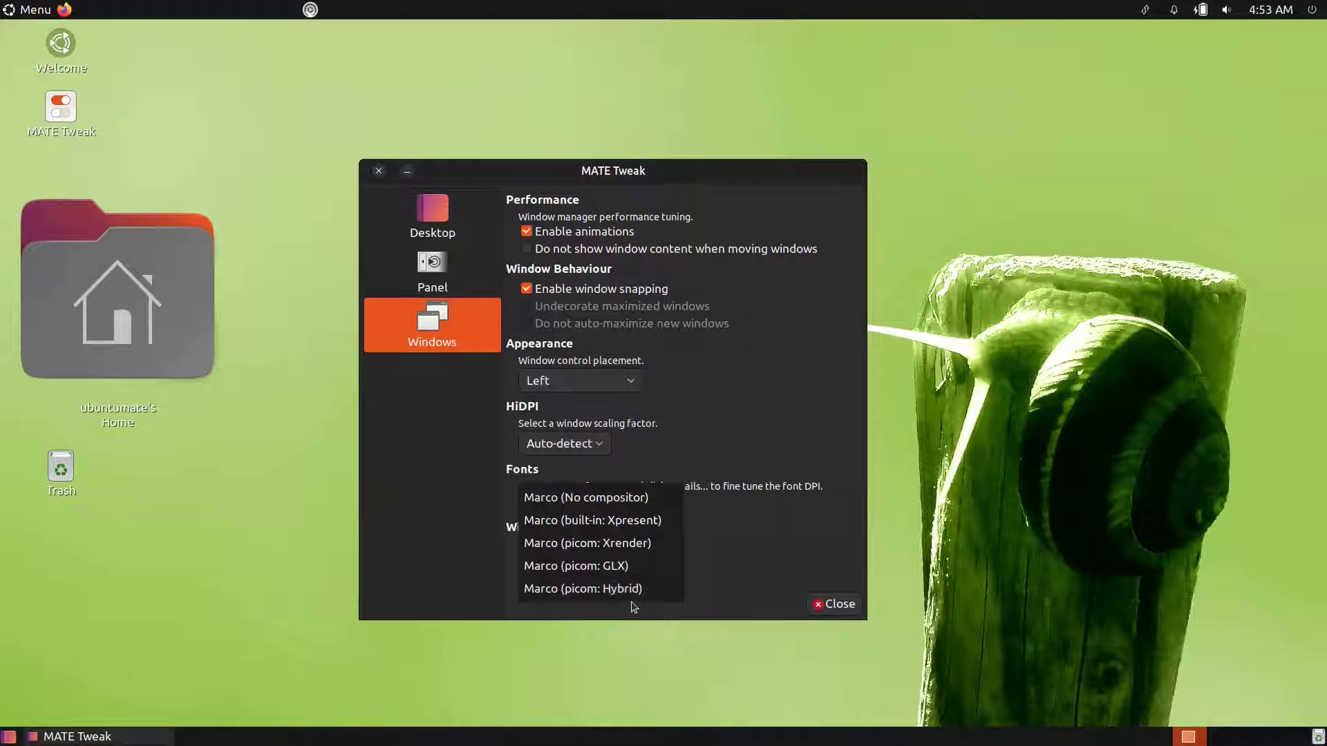
left_click(753, 552)
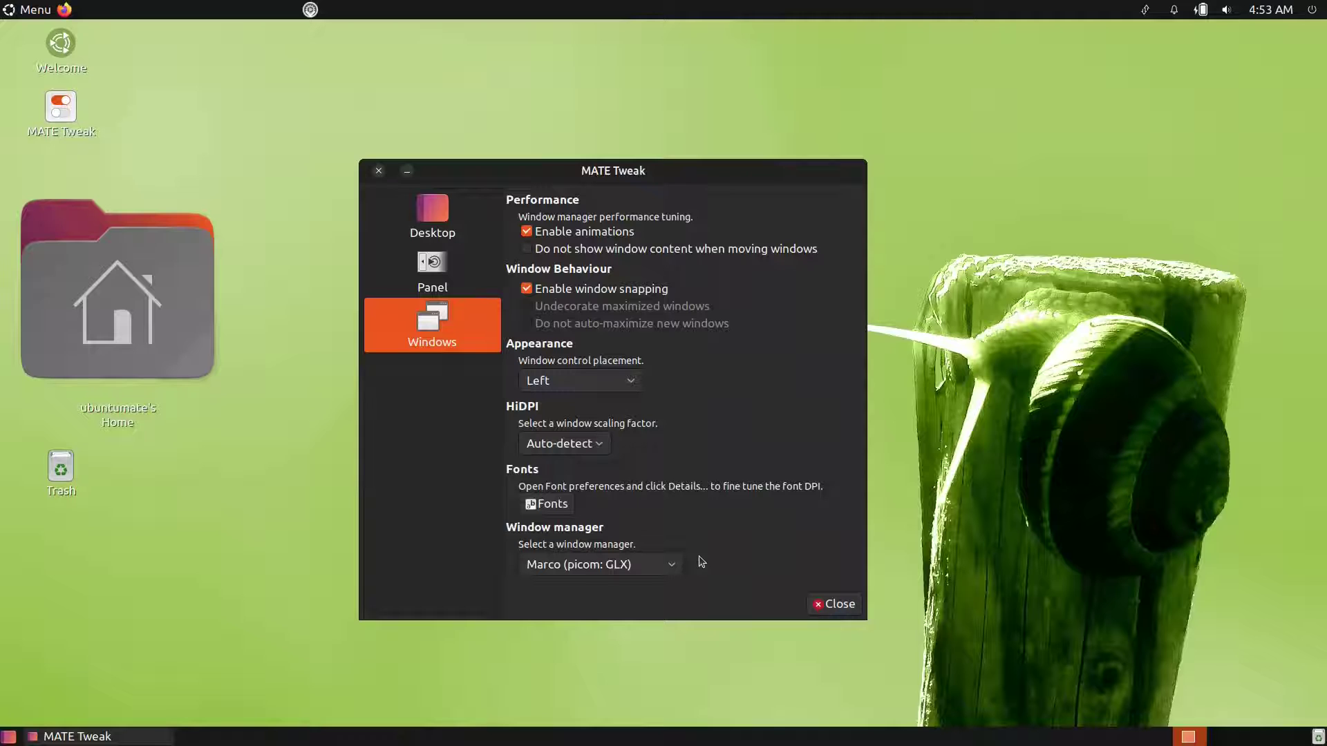
left_click(646, 571)
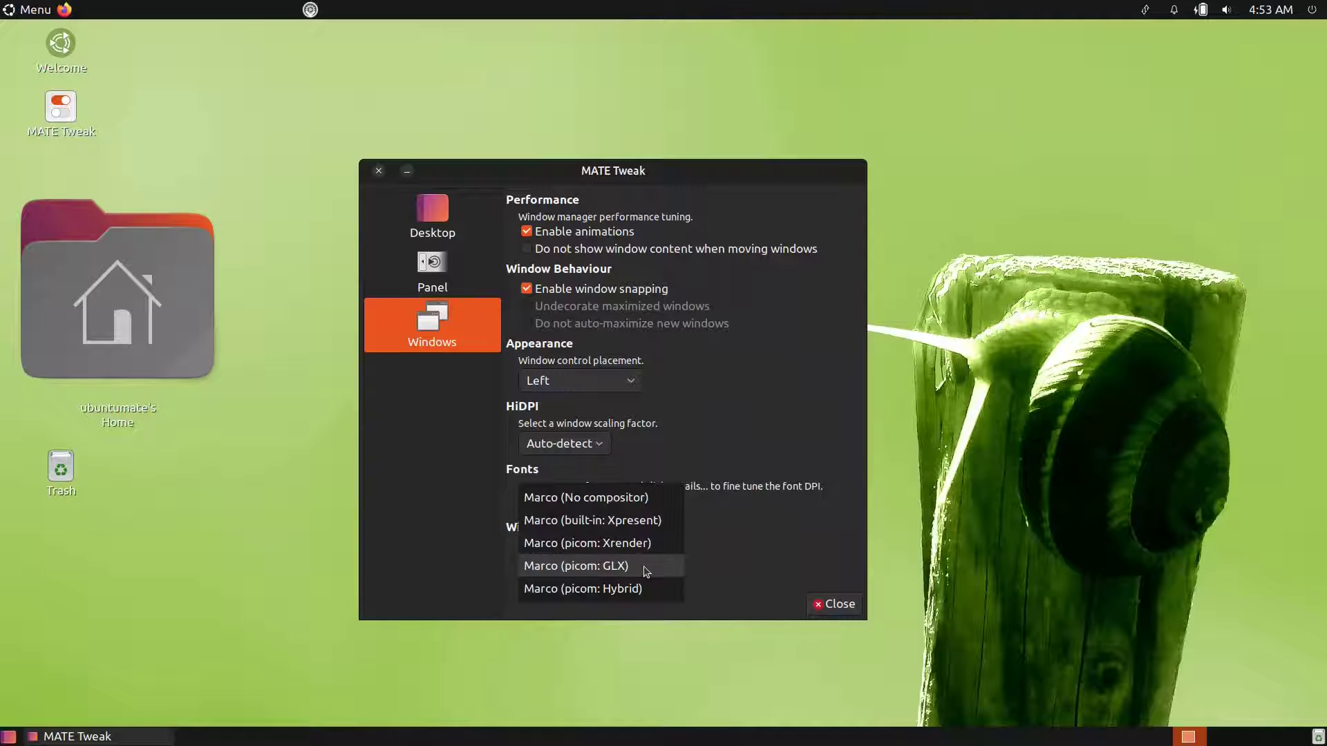
left_click(718, 568)
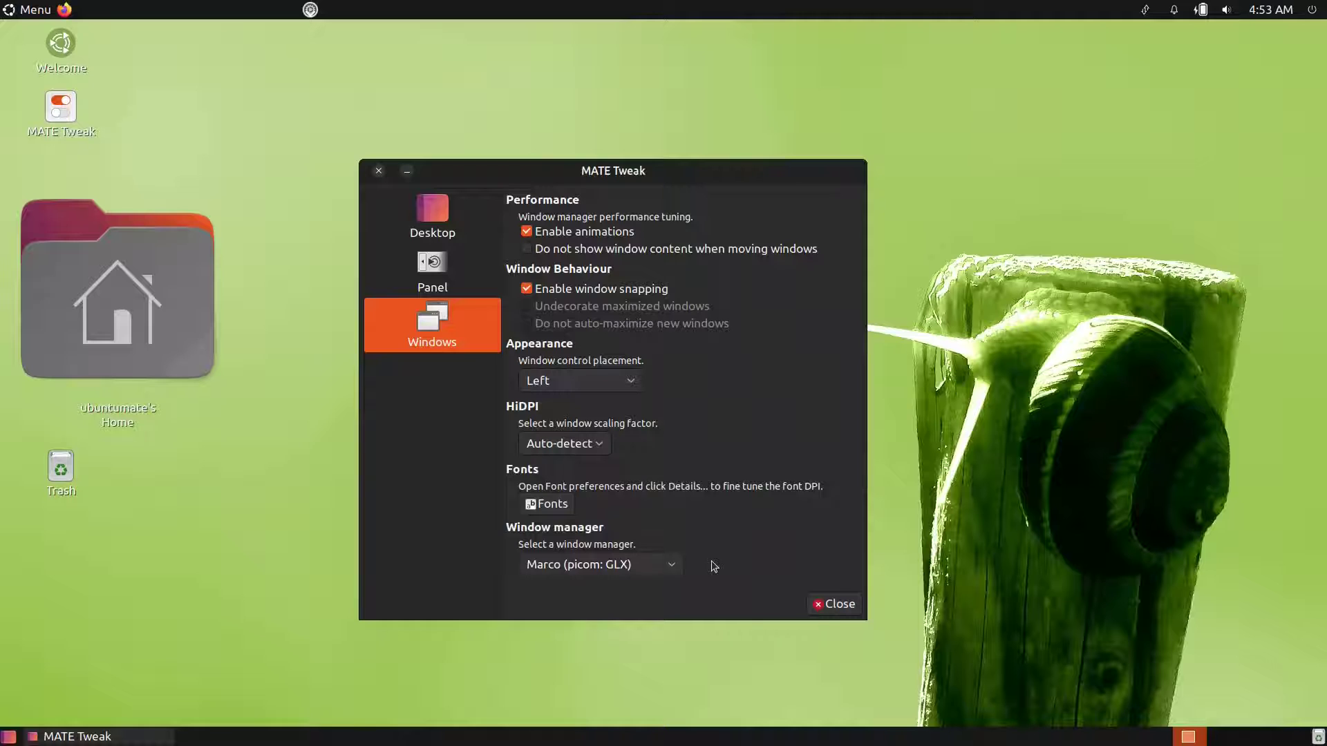
left_click(674, 565)
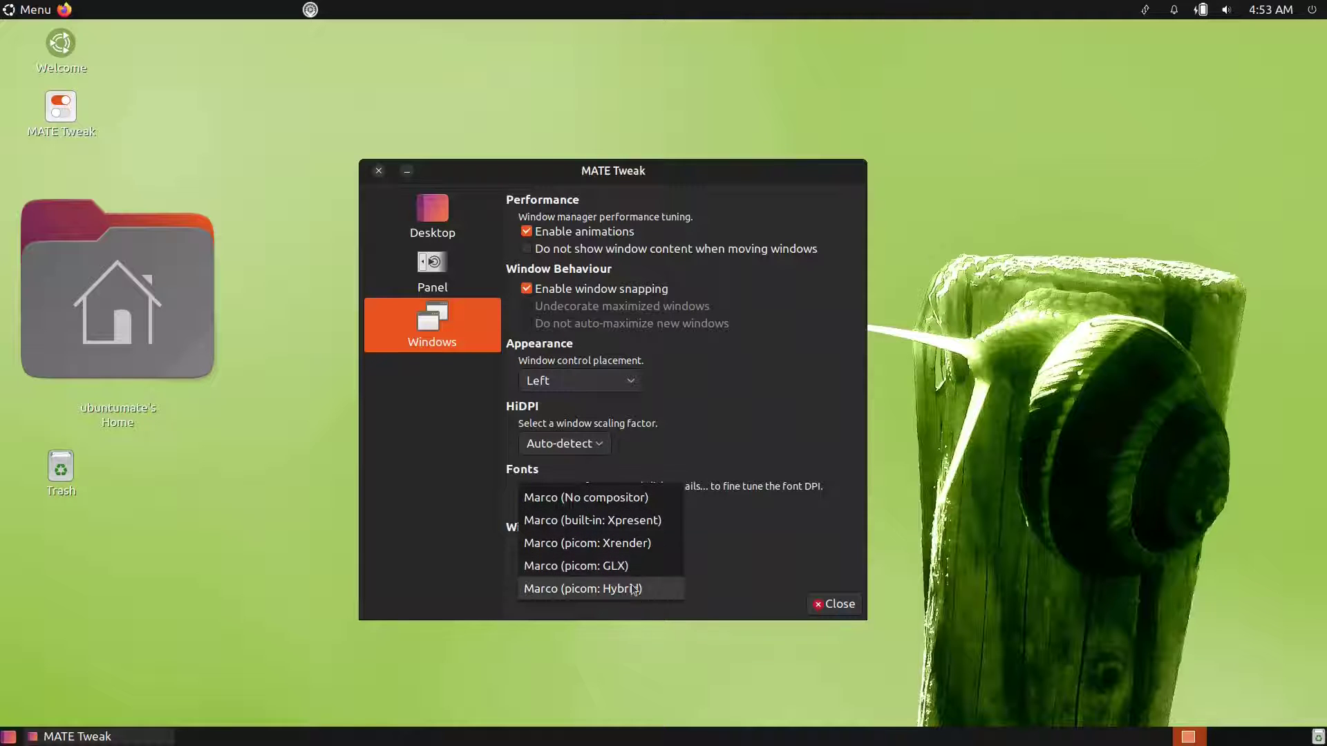
left_click(756, 551)
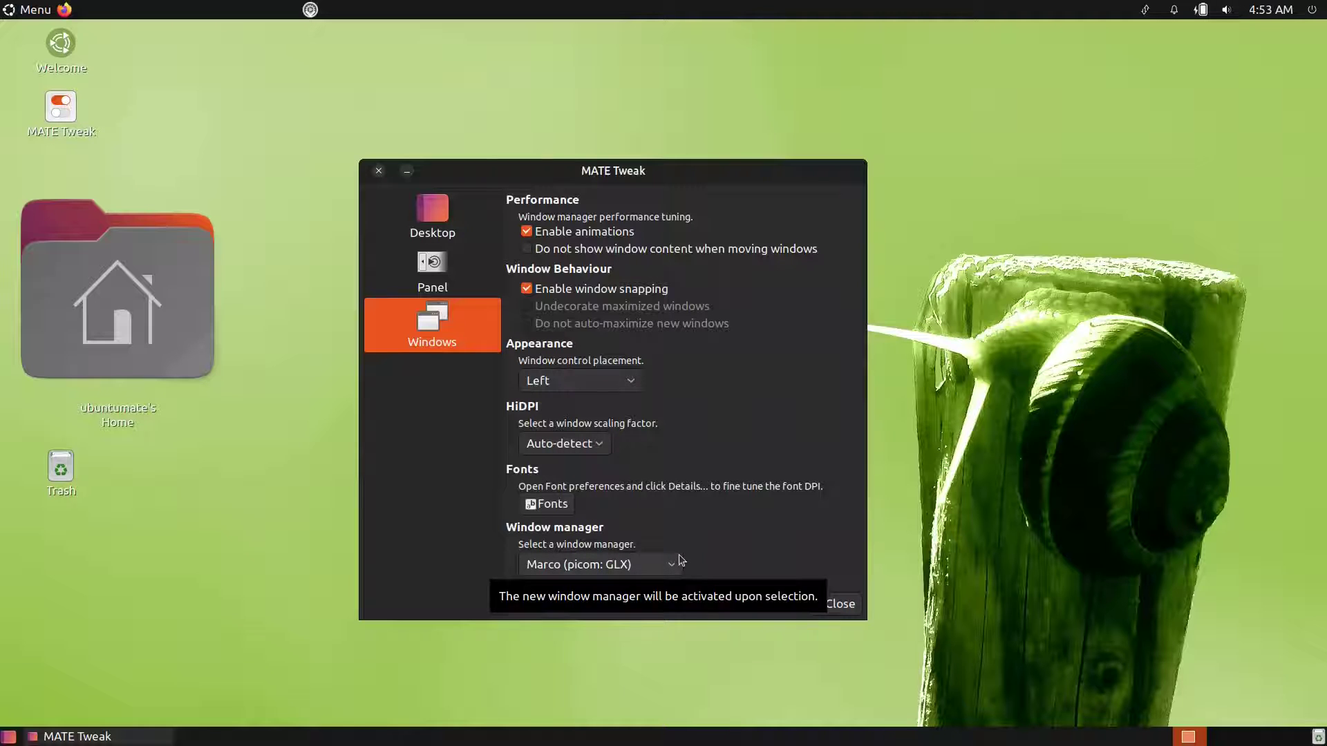
- Try IceWM as the window manager by running "icewm --replace" in the pull-down terminal, and browse its application menu
key("F12")
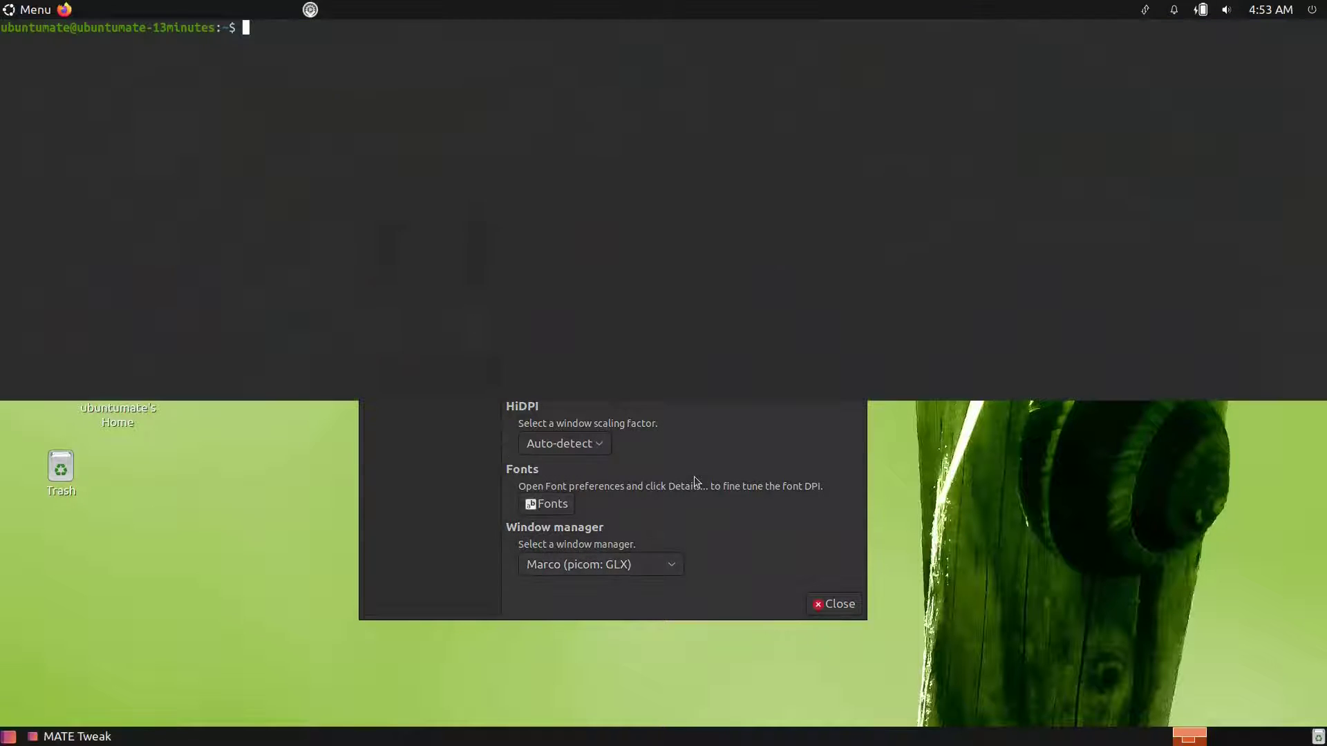
type("icewm --replace")
key("Return")
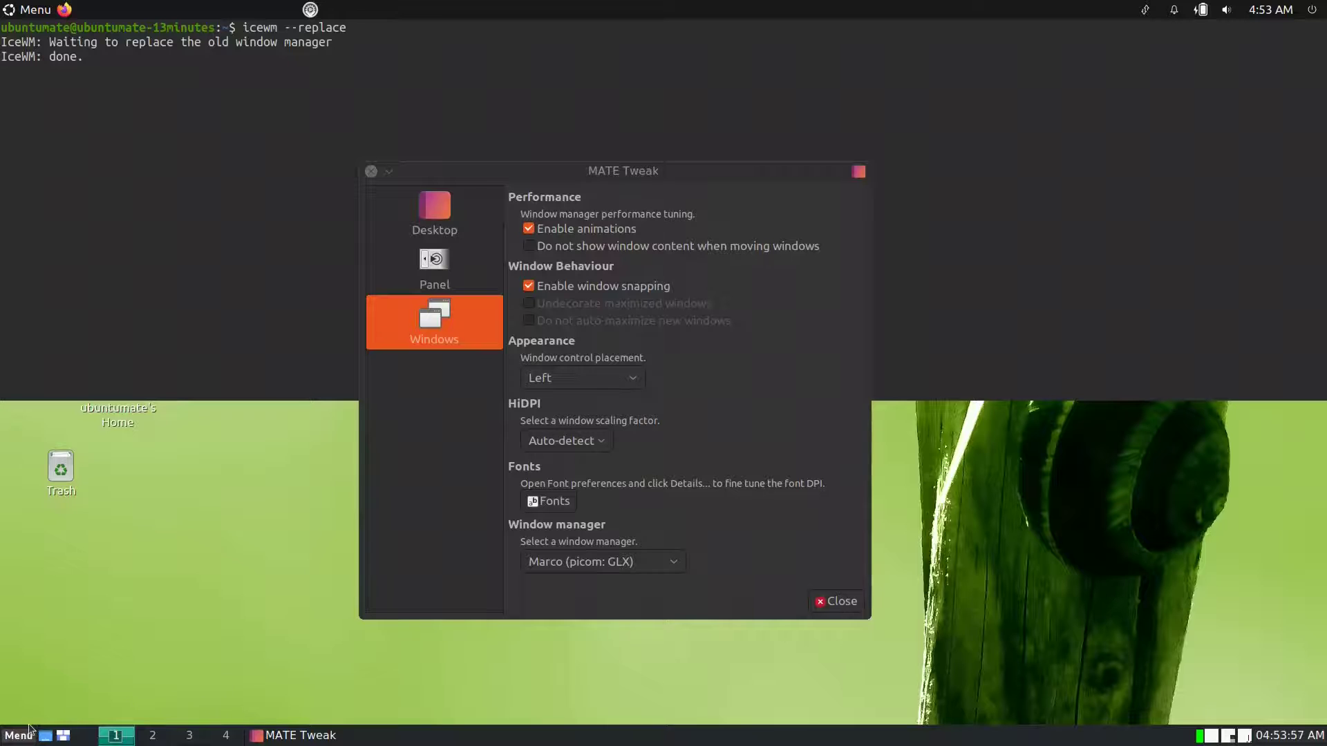
left_click(8, 737)
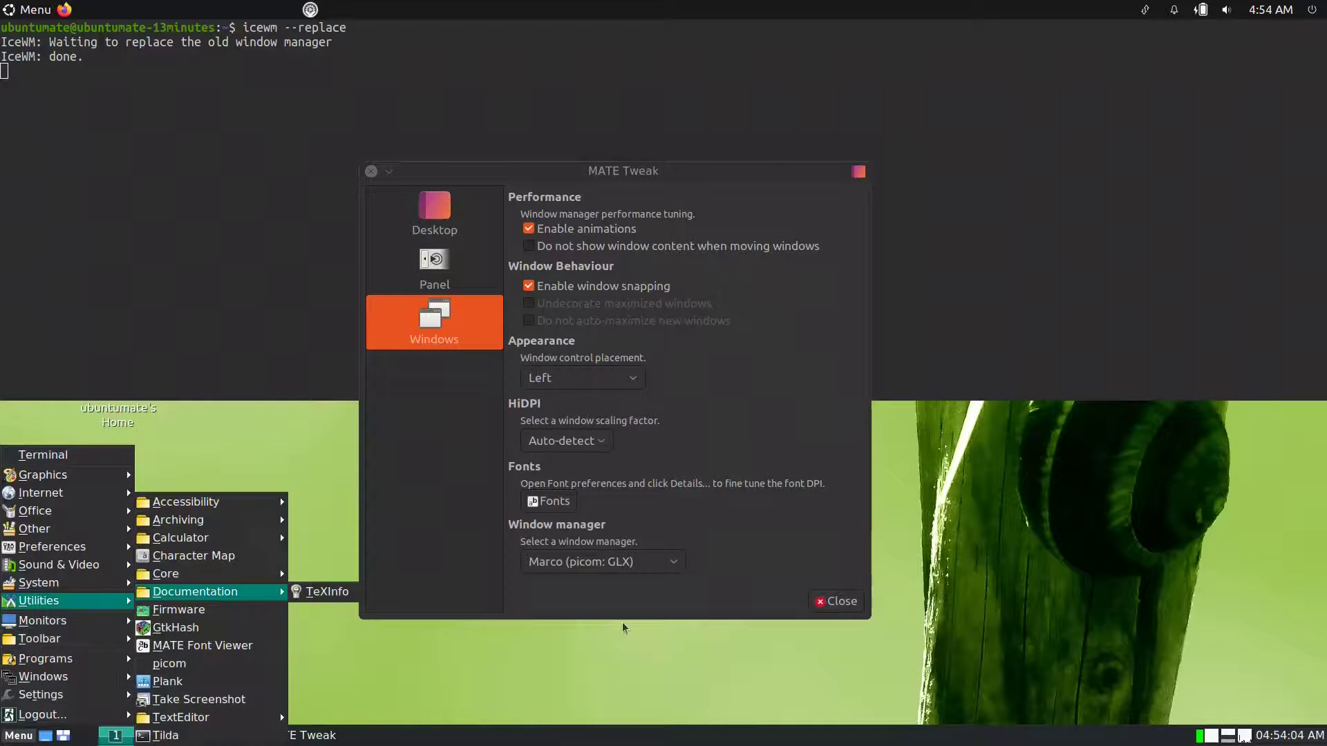
left_click(778, 607)
- Check MATE Tweak's list of window managers while IceWM is running, and close MATE Tweak
left_click(653, 561)
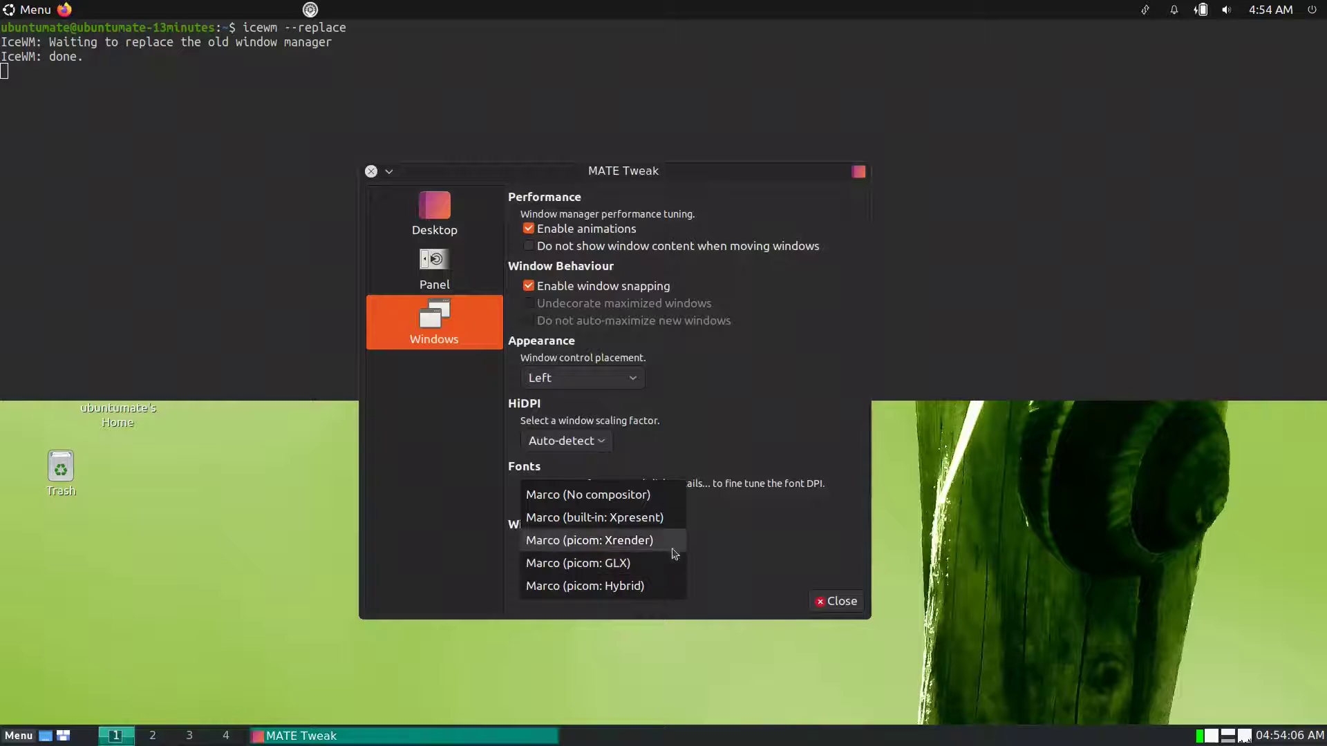
left_click(726, 573)
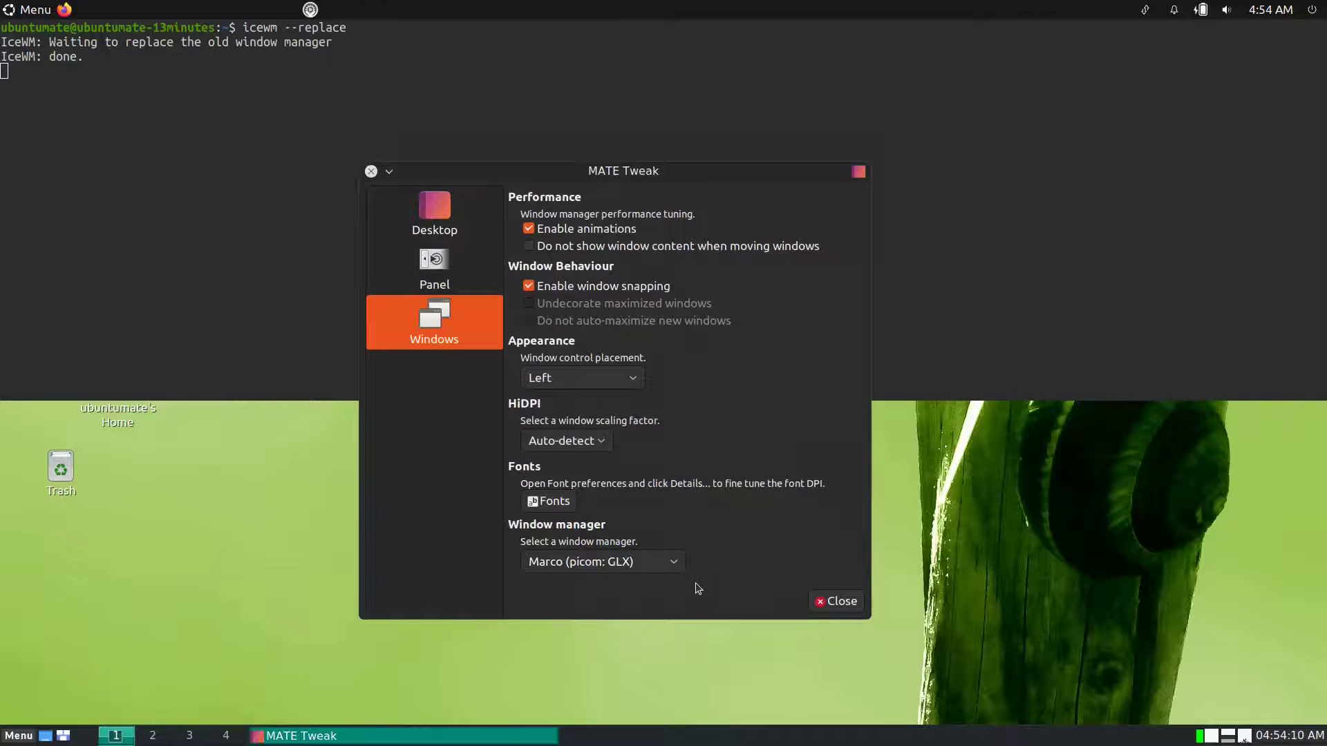
left_click(653, 571)
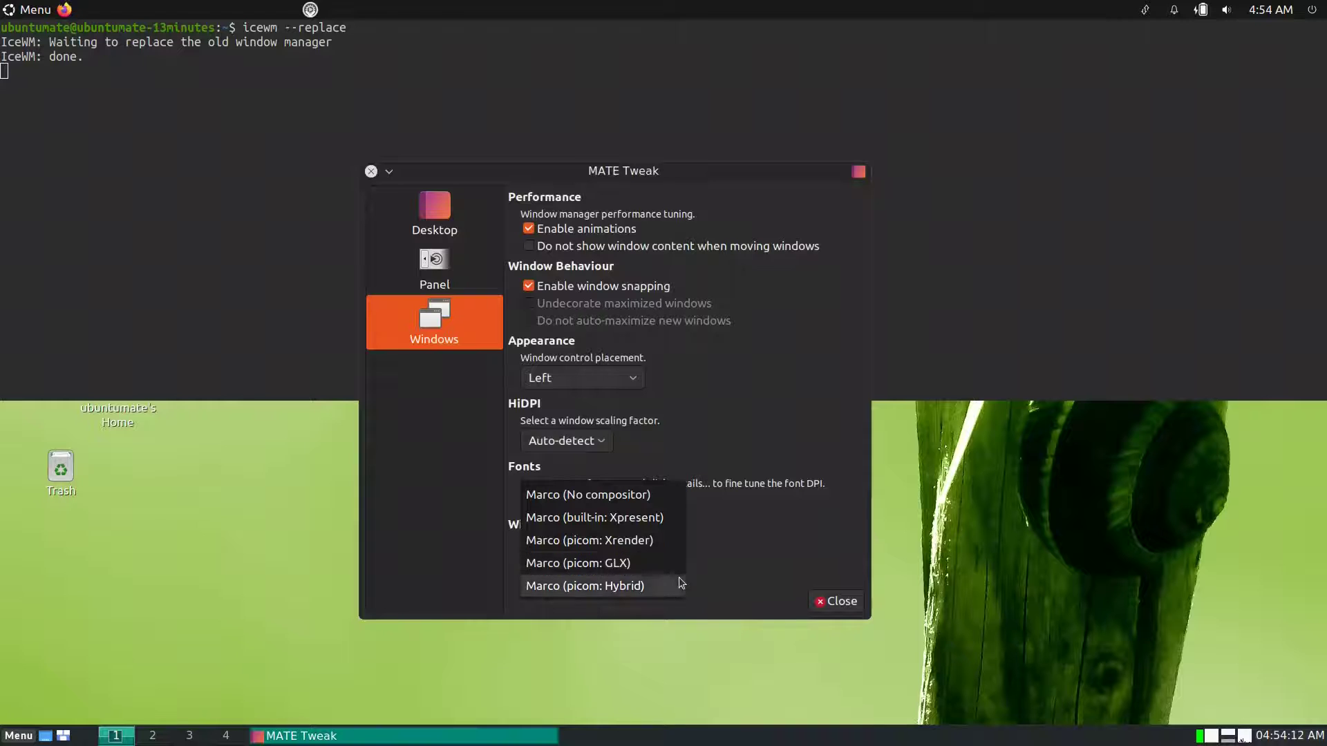
left_click(725, 547)
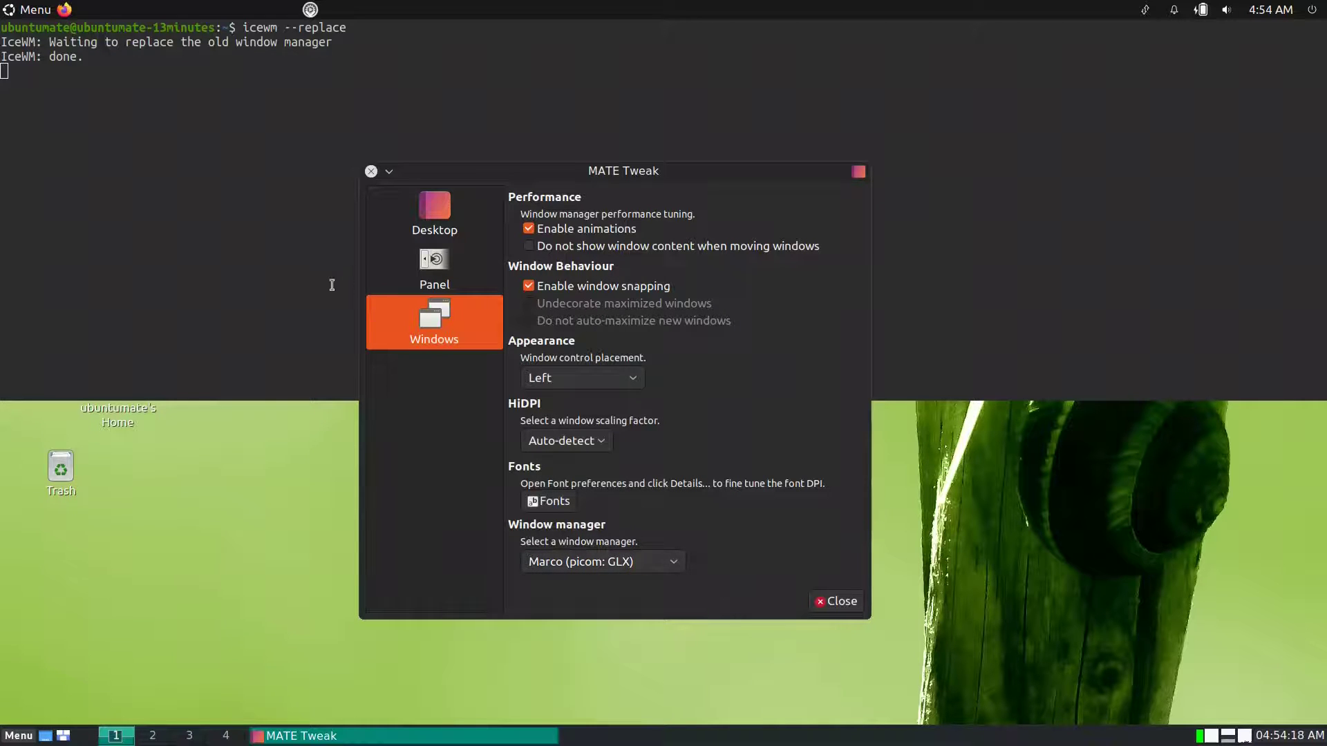
left_click(834, 603)
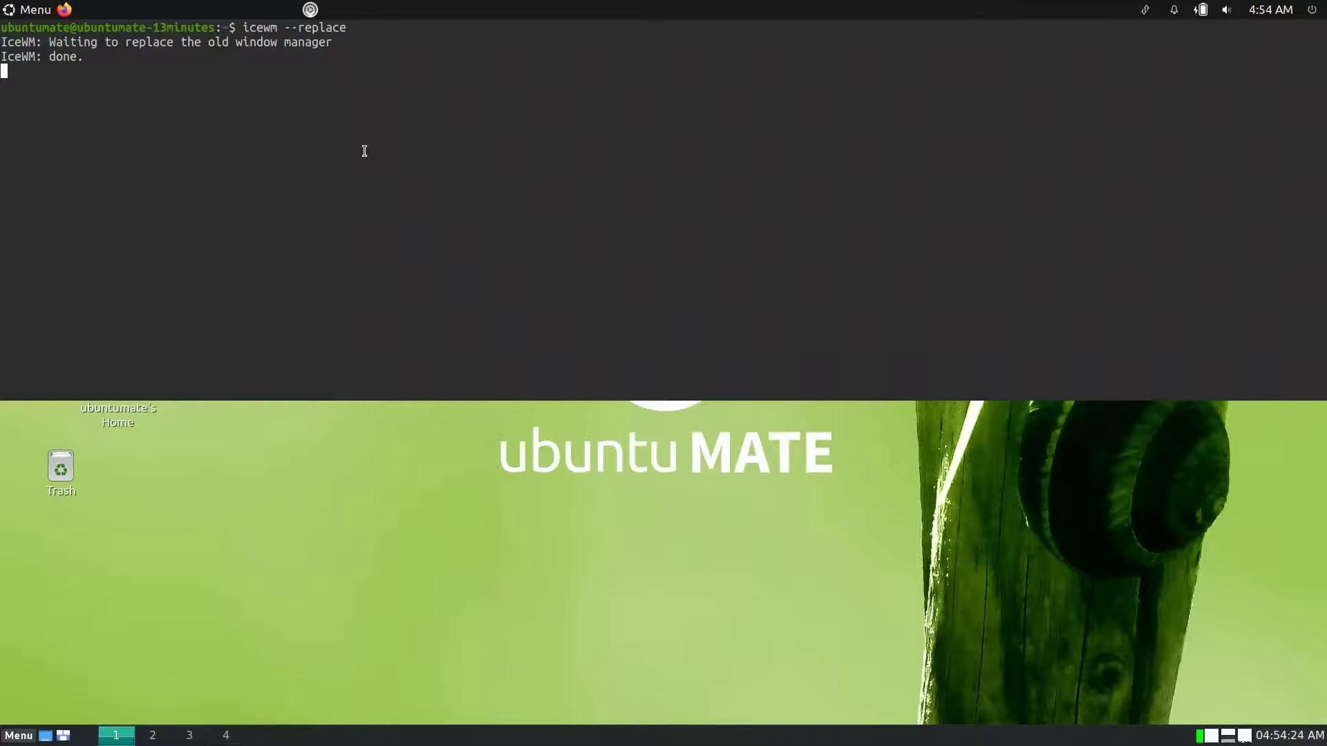
- Stop IceWM in the terminal and restore the Marco window manager with "marco --replace"
key("ctrl+c")
type("m")
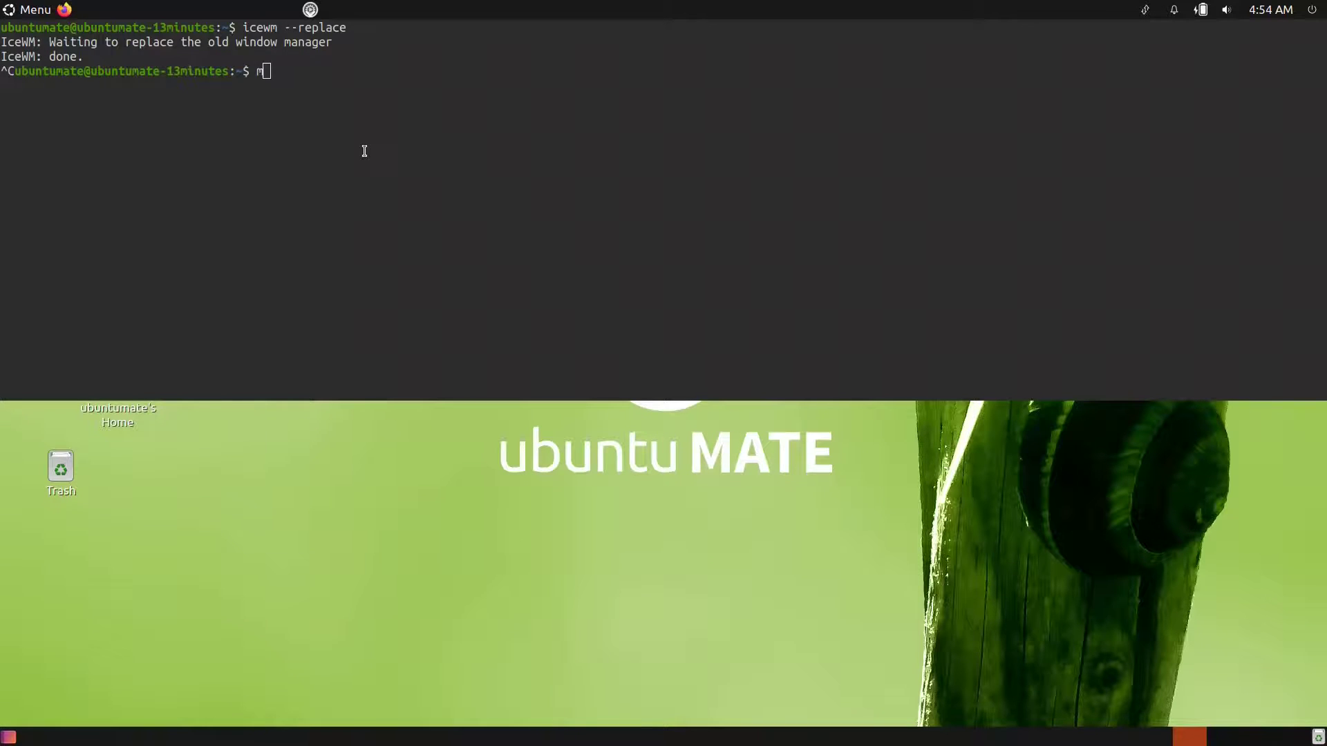
type("arco --replace")
key("Return")
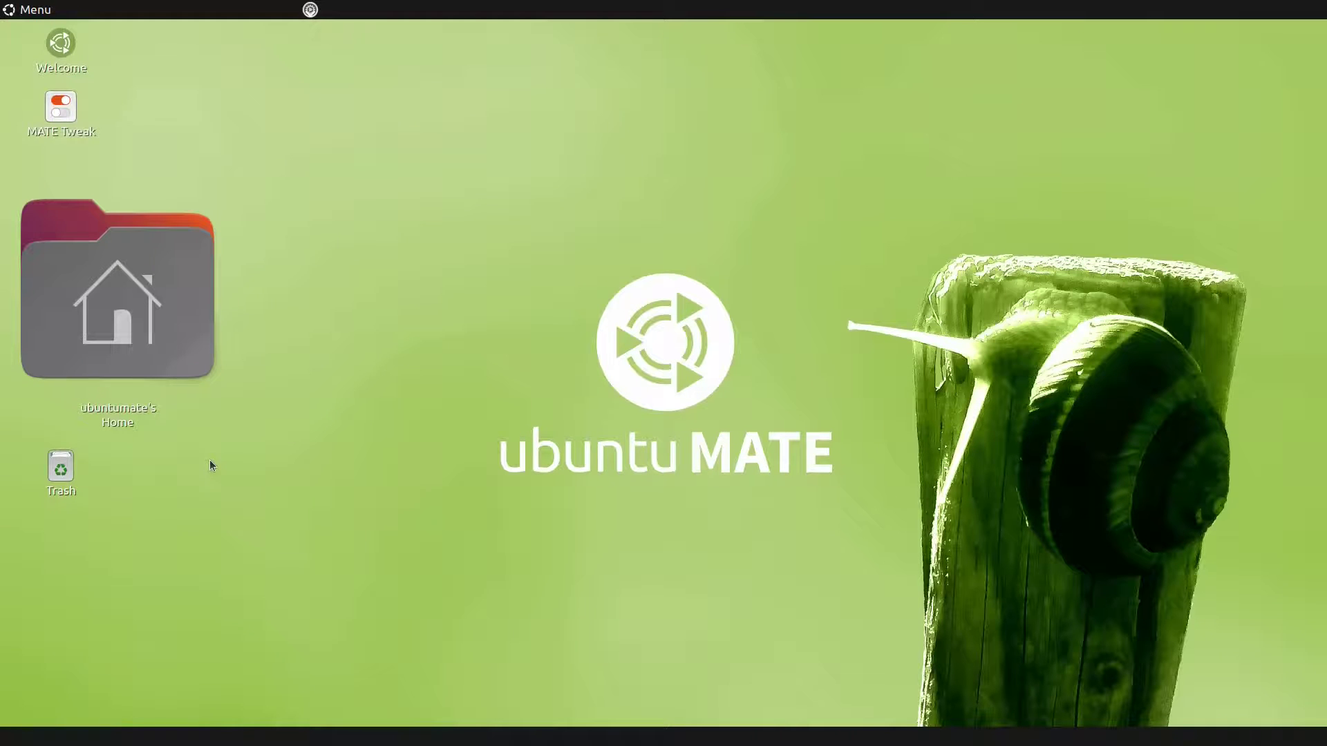
- Open the Control Center, look through its settings from Administration down to Personal, and close it
left_click(28, 10)
left_click(74, 302)
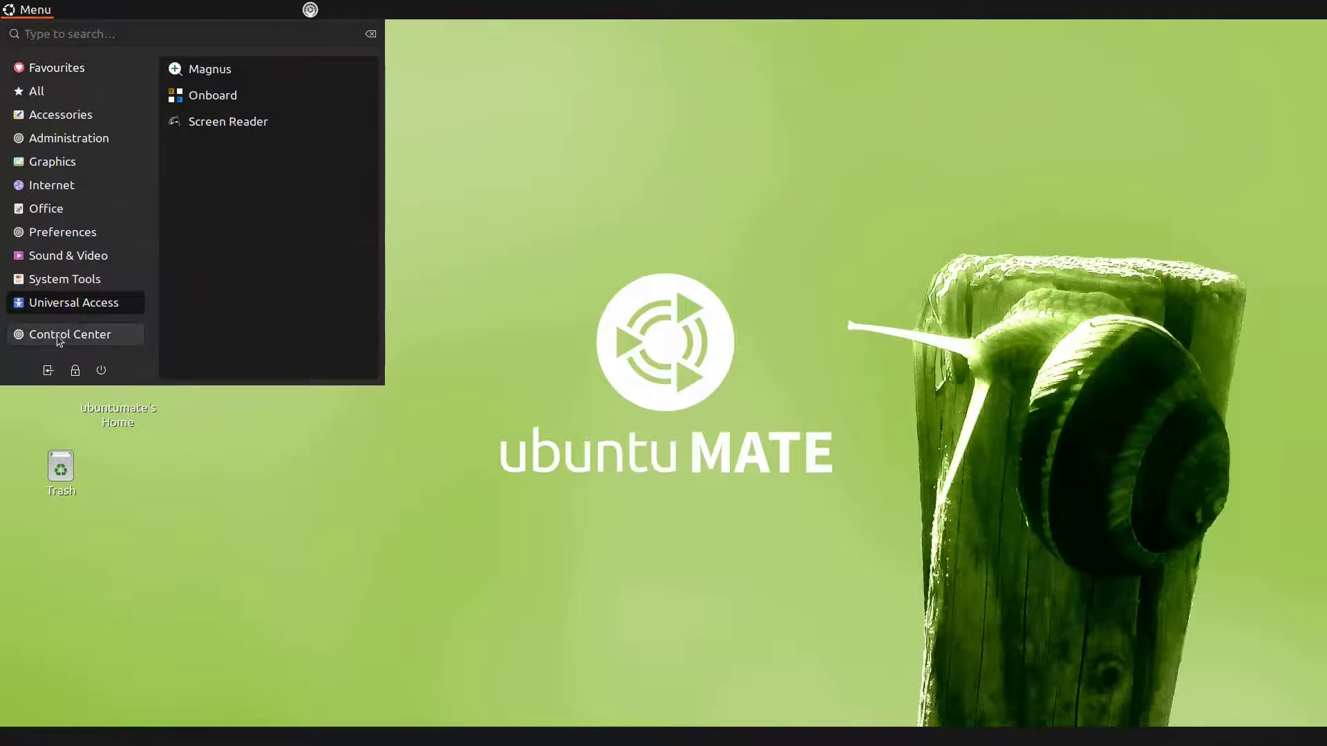
left_click(72, 336)
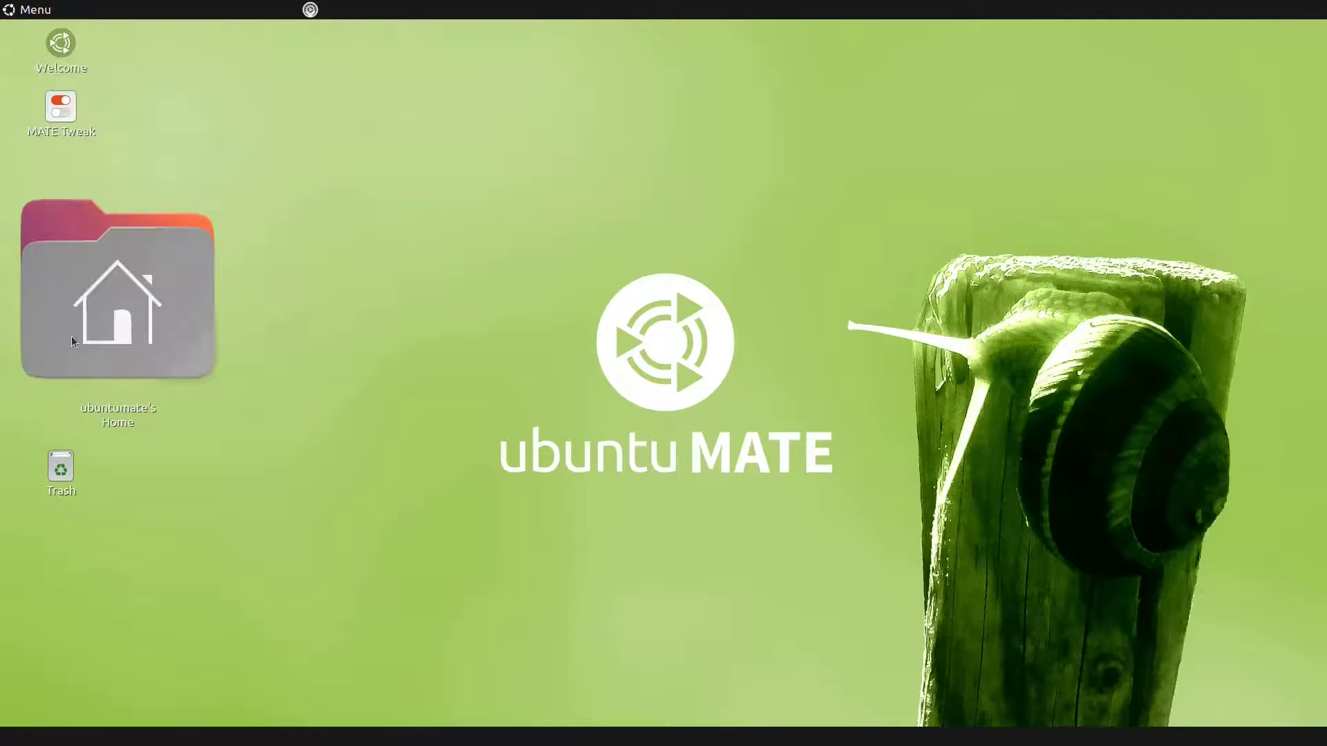
left_click_drag(628, 173, 461, 70)
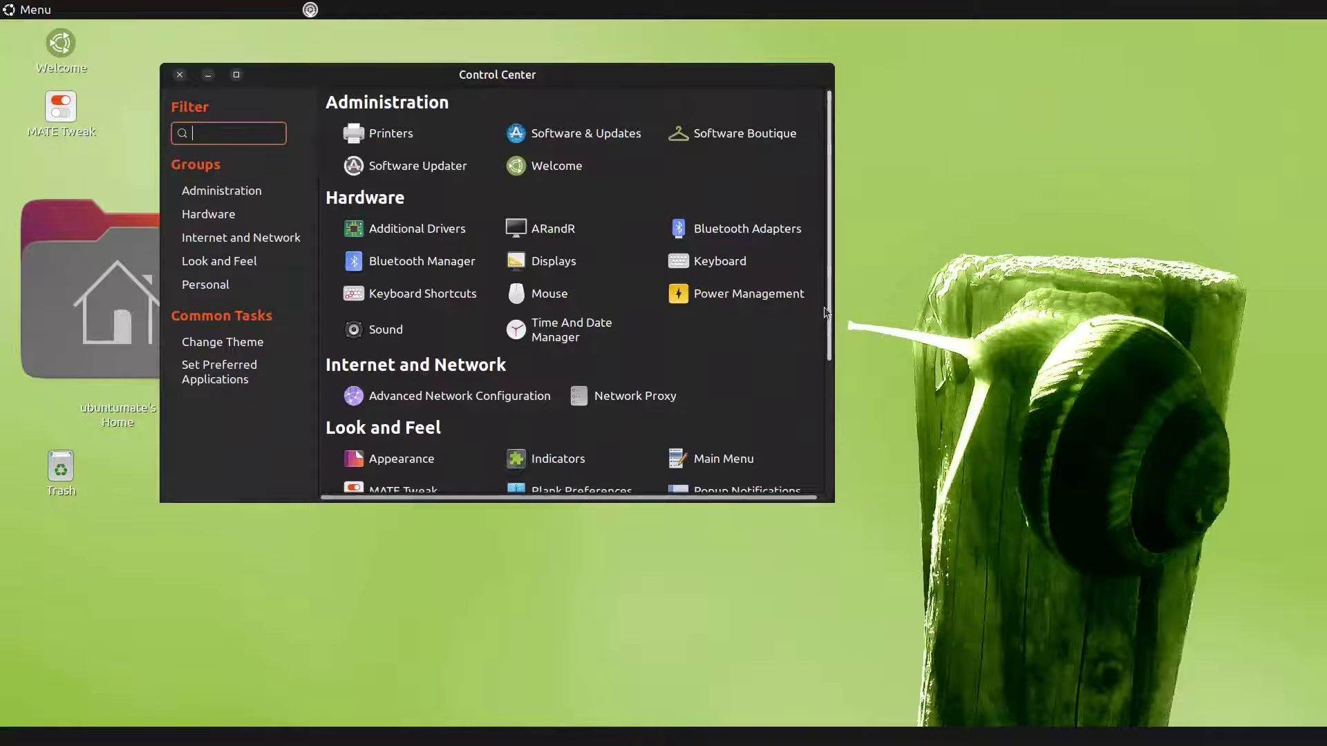
scroll(829, 304, "down", 1)
scroll(829, 304, "up", 1)
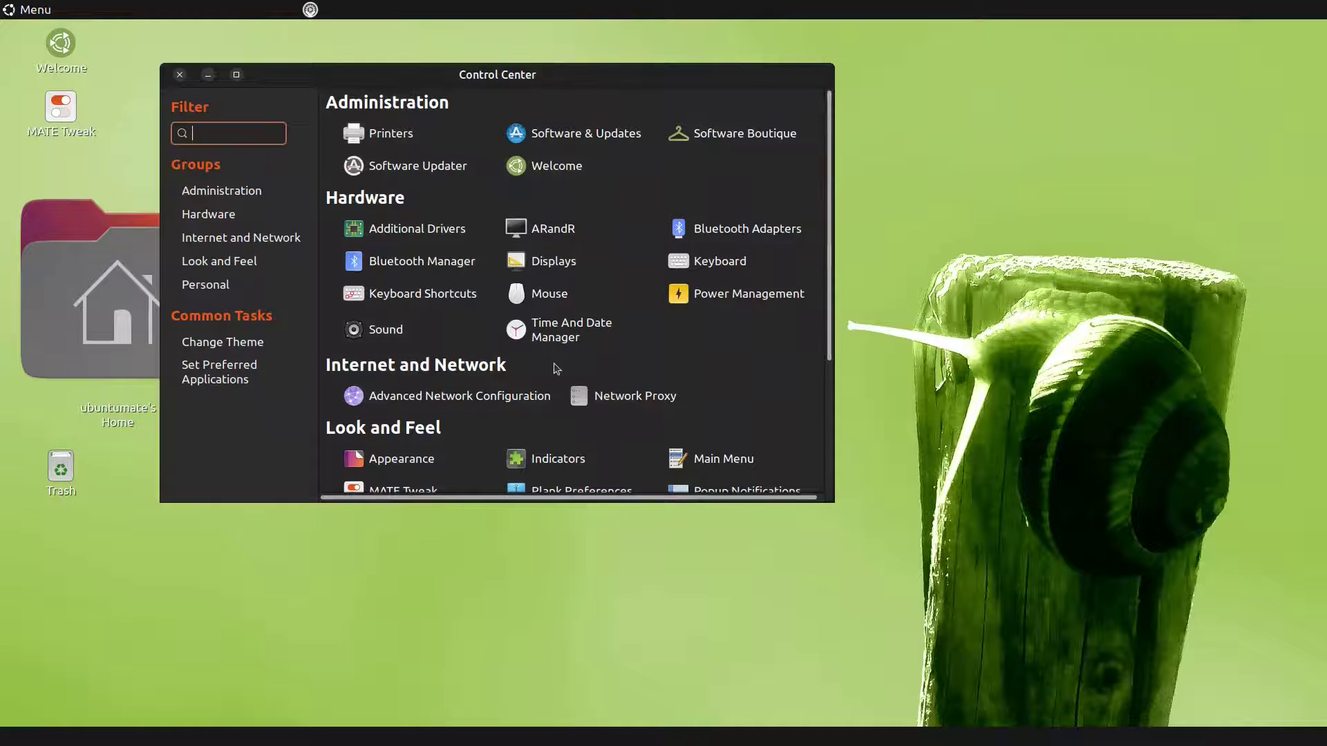
scroll(764, 338, "down", 5)
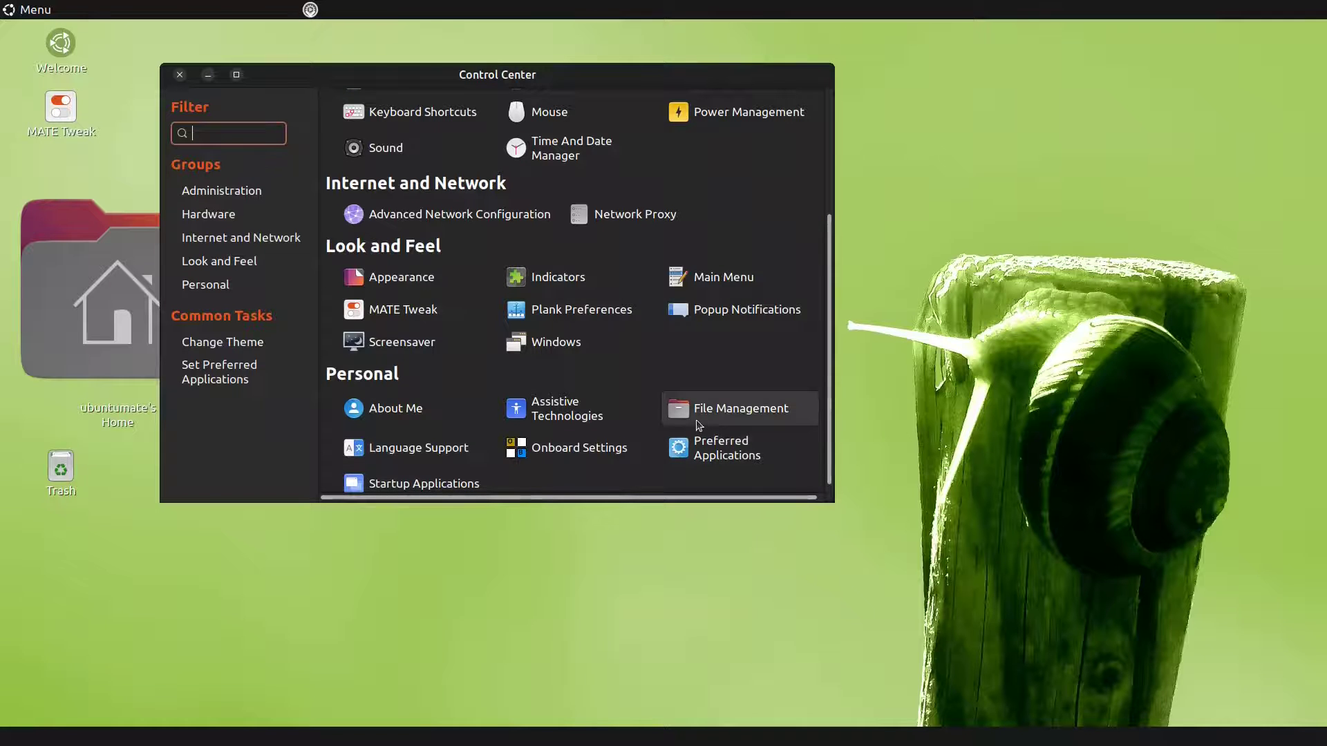
scroll(642, 397, "up", 5)
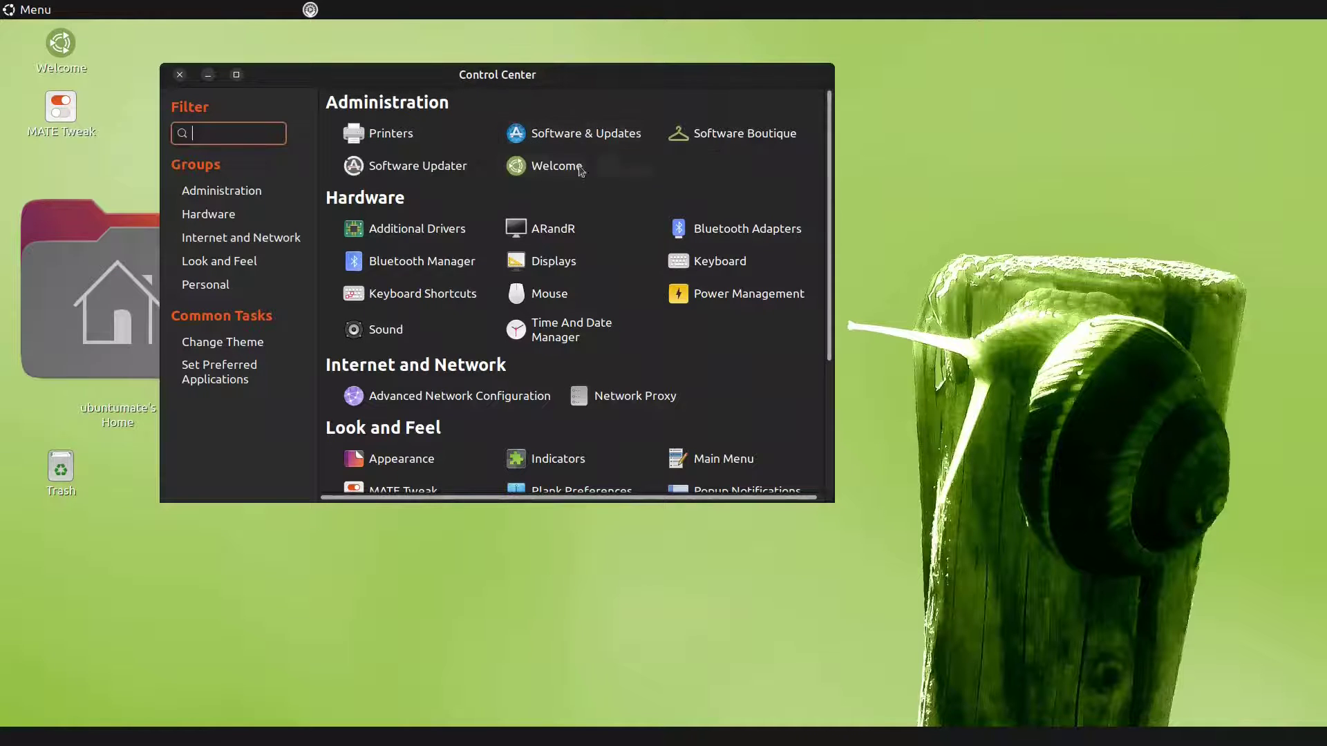
scroll(701, 329, "down", 3)
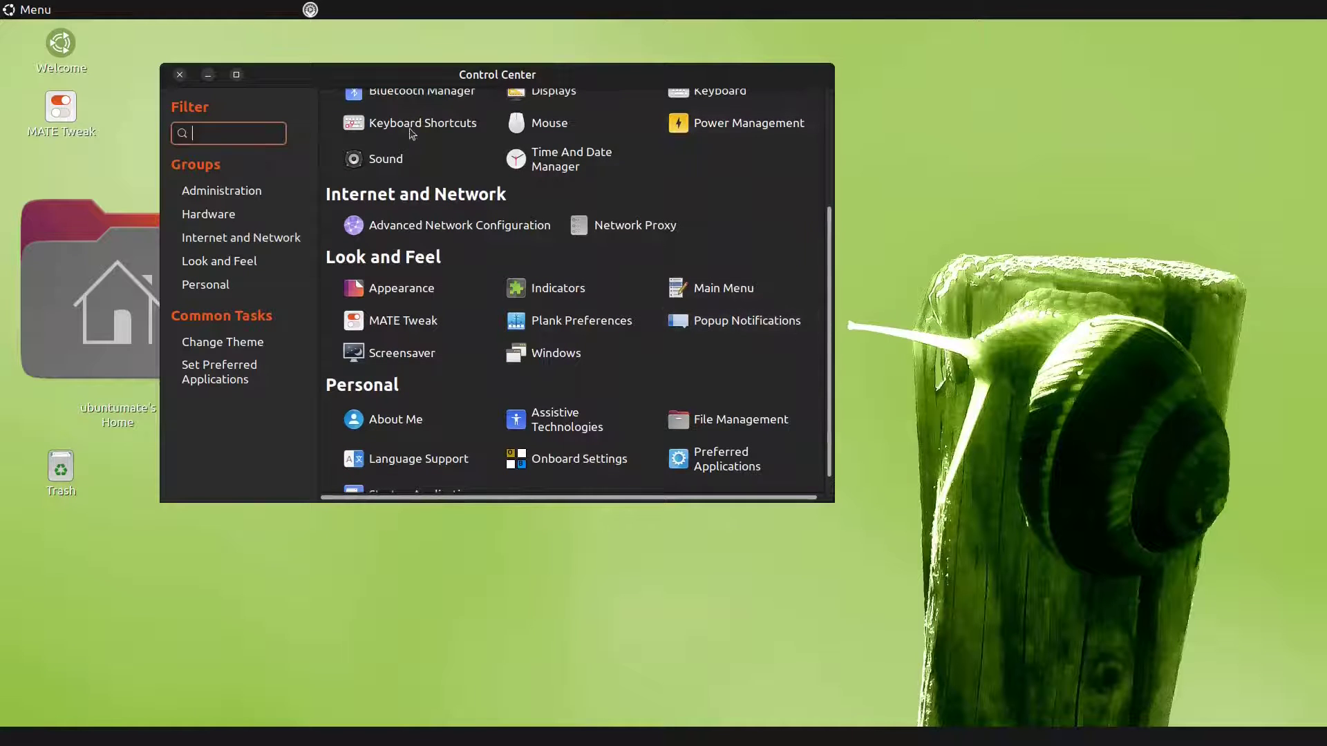
left_click(187, 75)
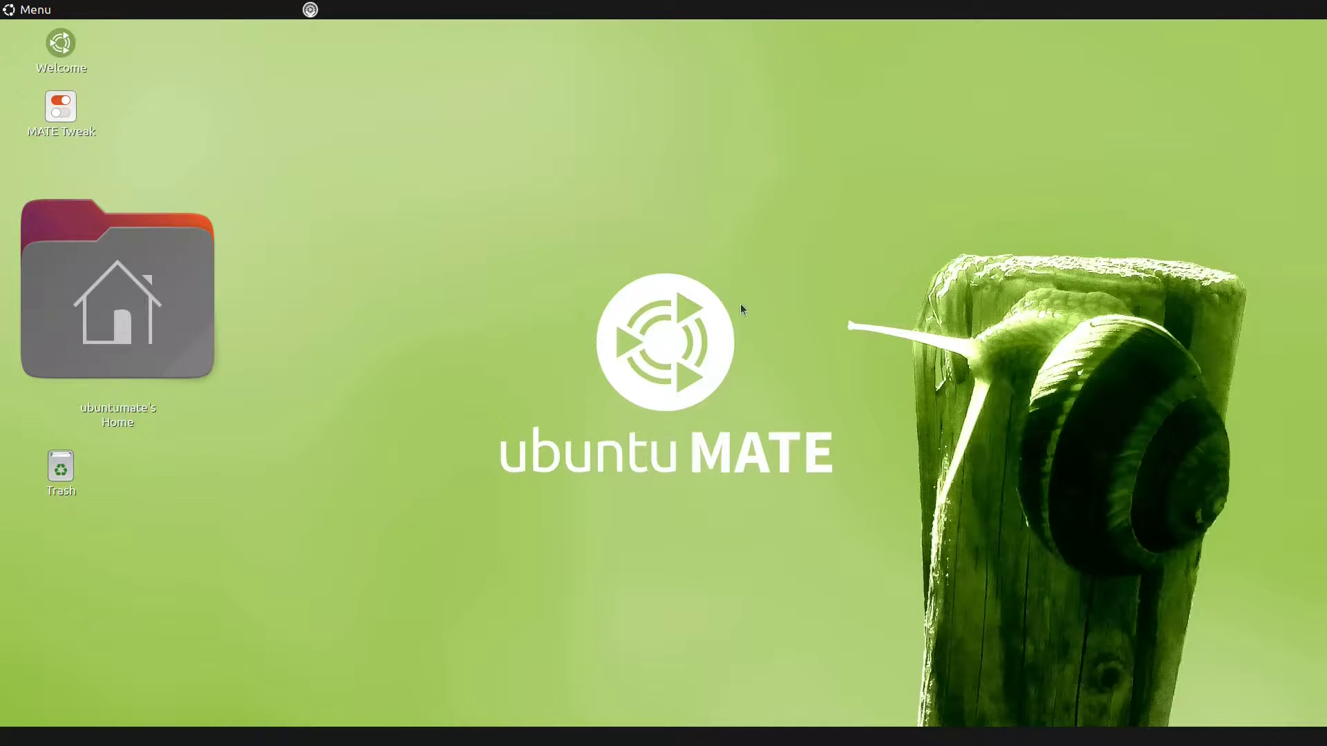
- Install compiz, compizconfig-settings-manager and compiz-plugins-extra with sudo apt install in the pull-down terminal, accept the installation, and hide the terminal
key("F12")
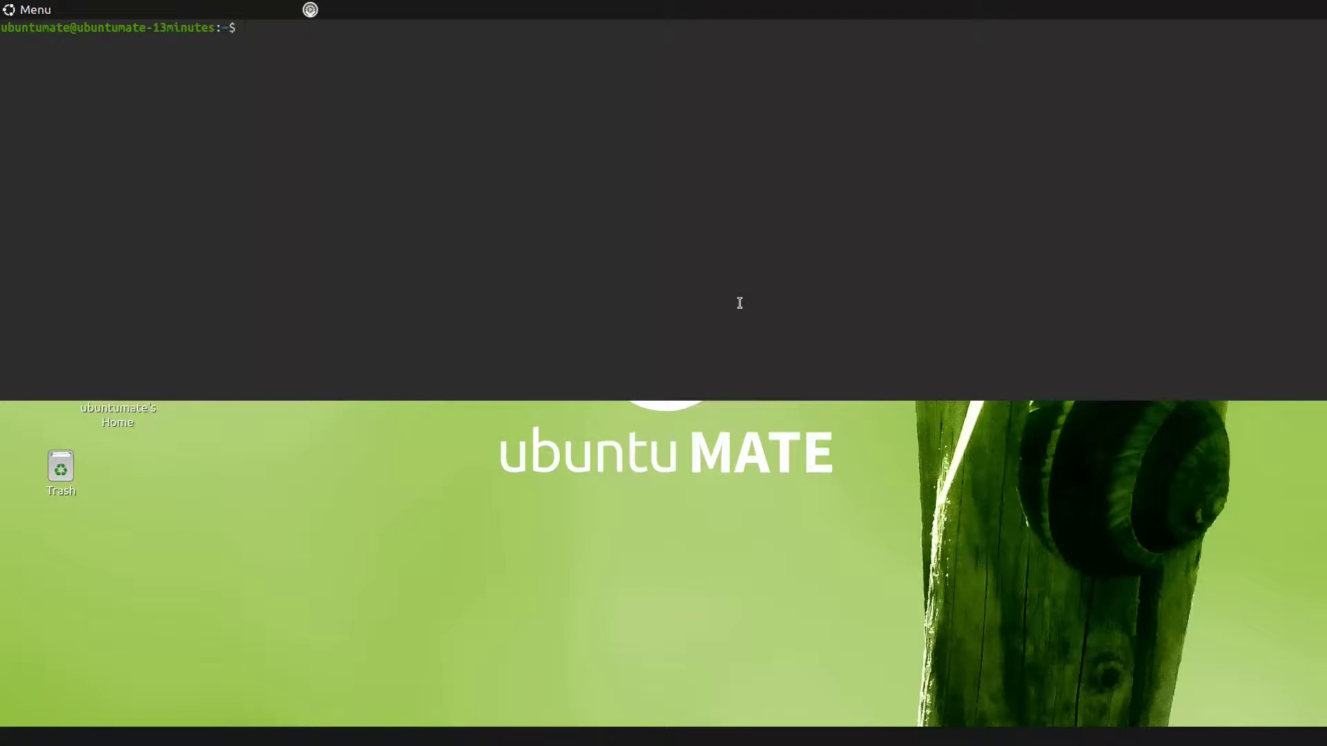
type("sudo apt install compiz compizconfig-settings-manager compiz-plugins-extra")
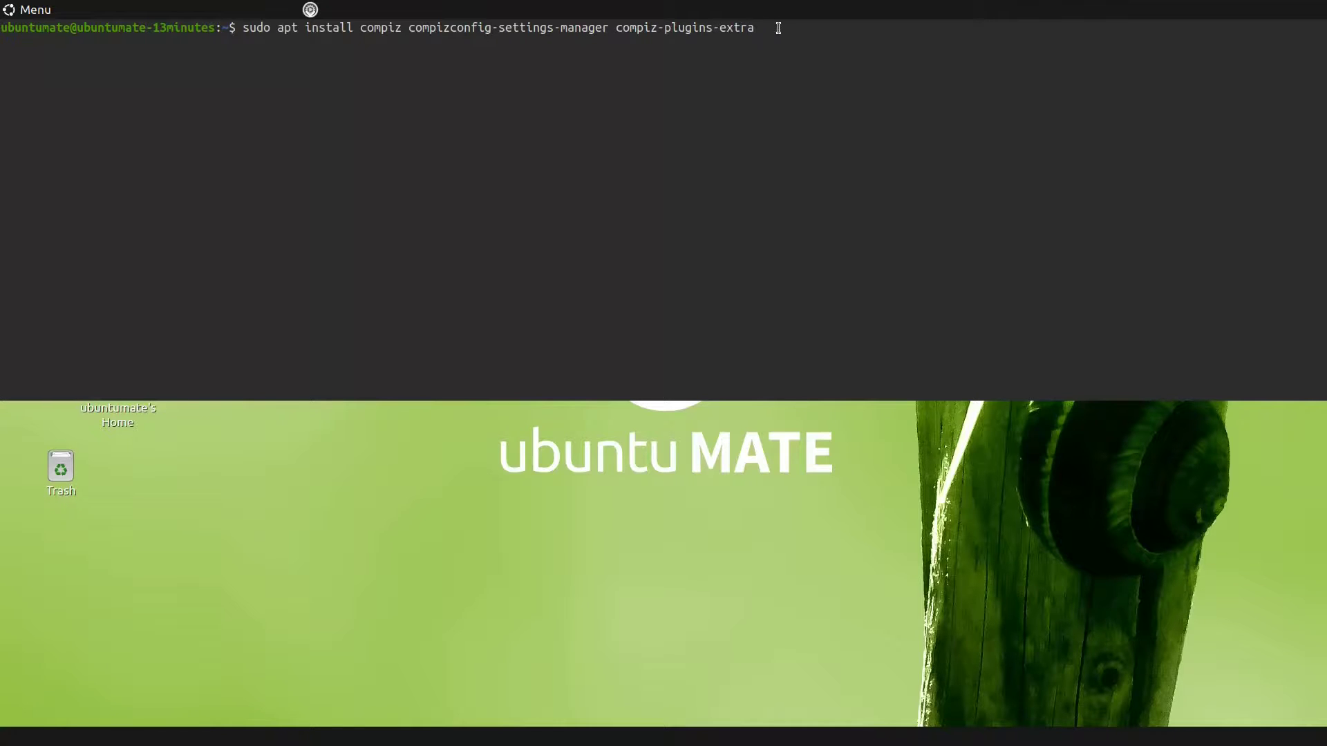
key("Return")
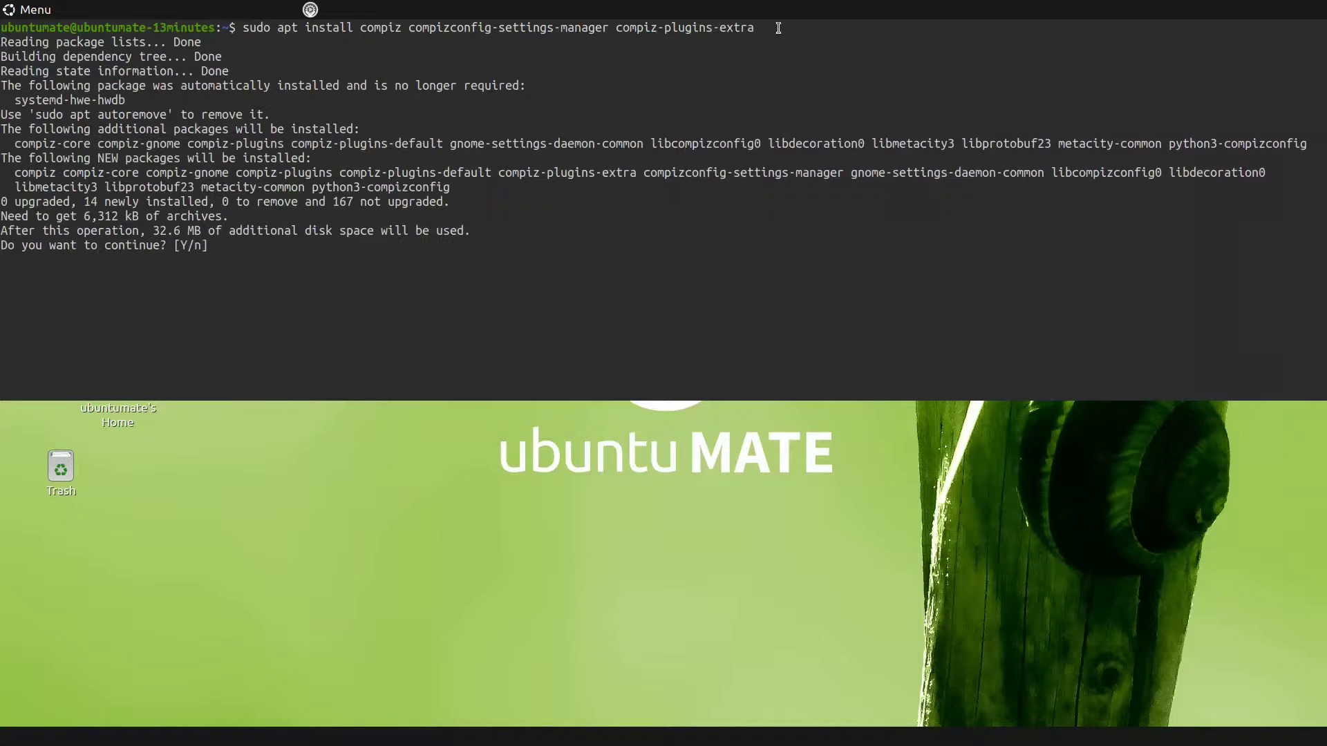
type("y")
key("Return")
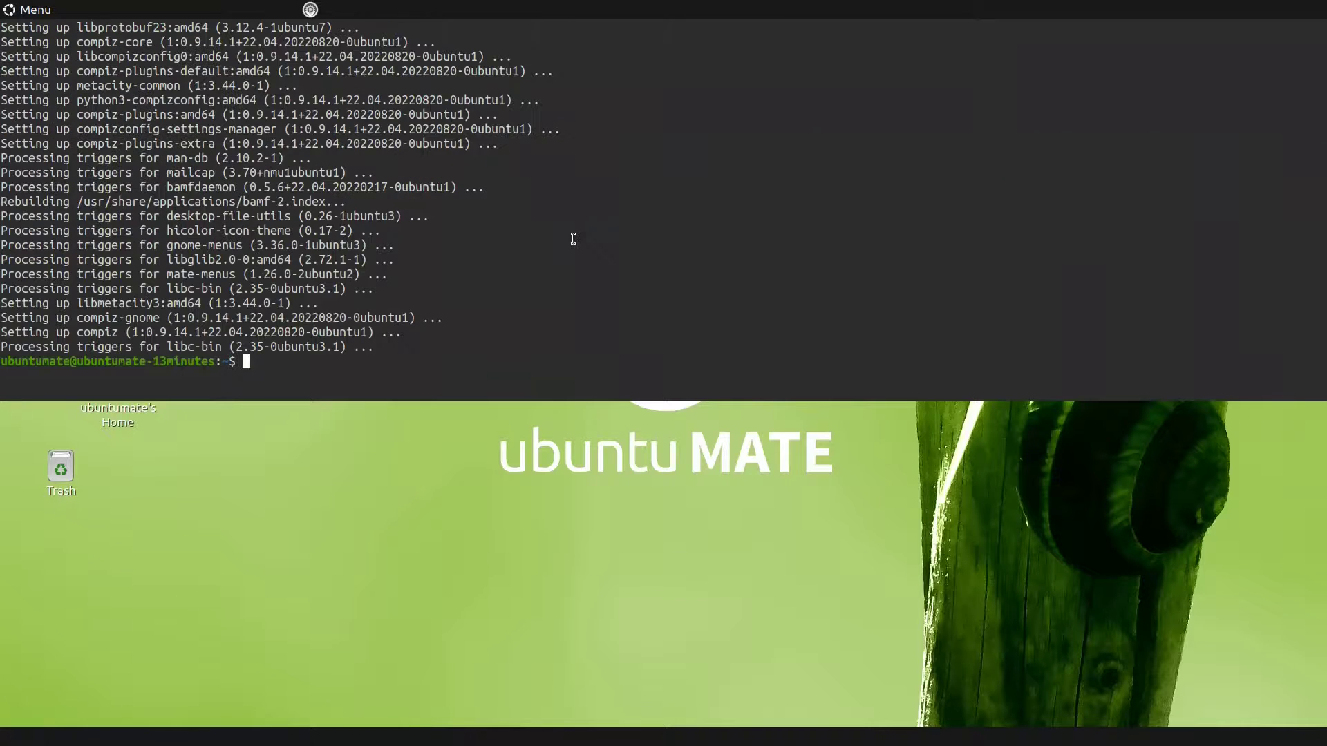
key("F12")
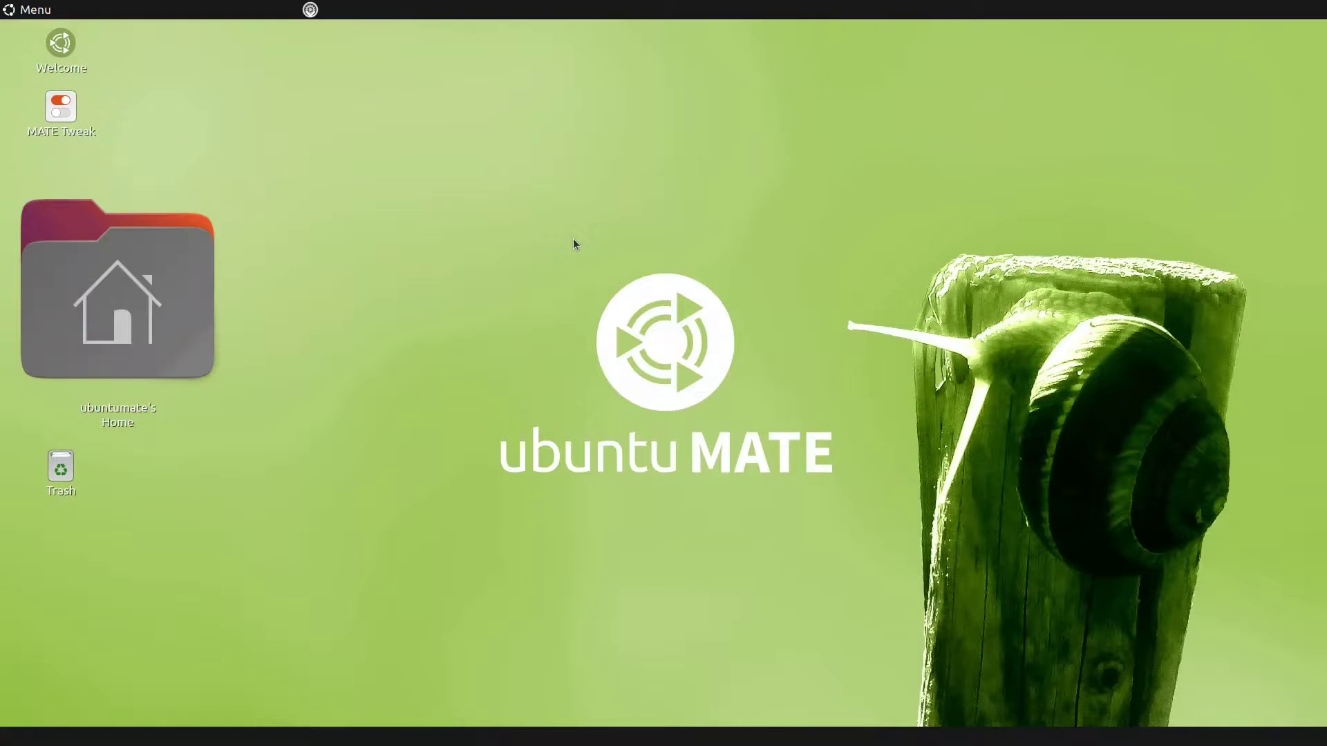
- Set the window manager to Compiz (Advanced GPU accelerated desktop effects) in MATE Tweak's window settings, and close MATE Tweak
double_click(48, 116)
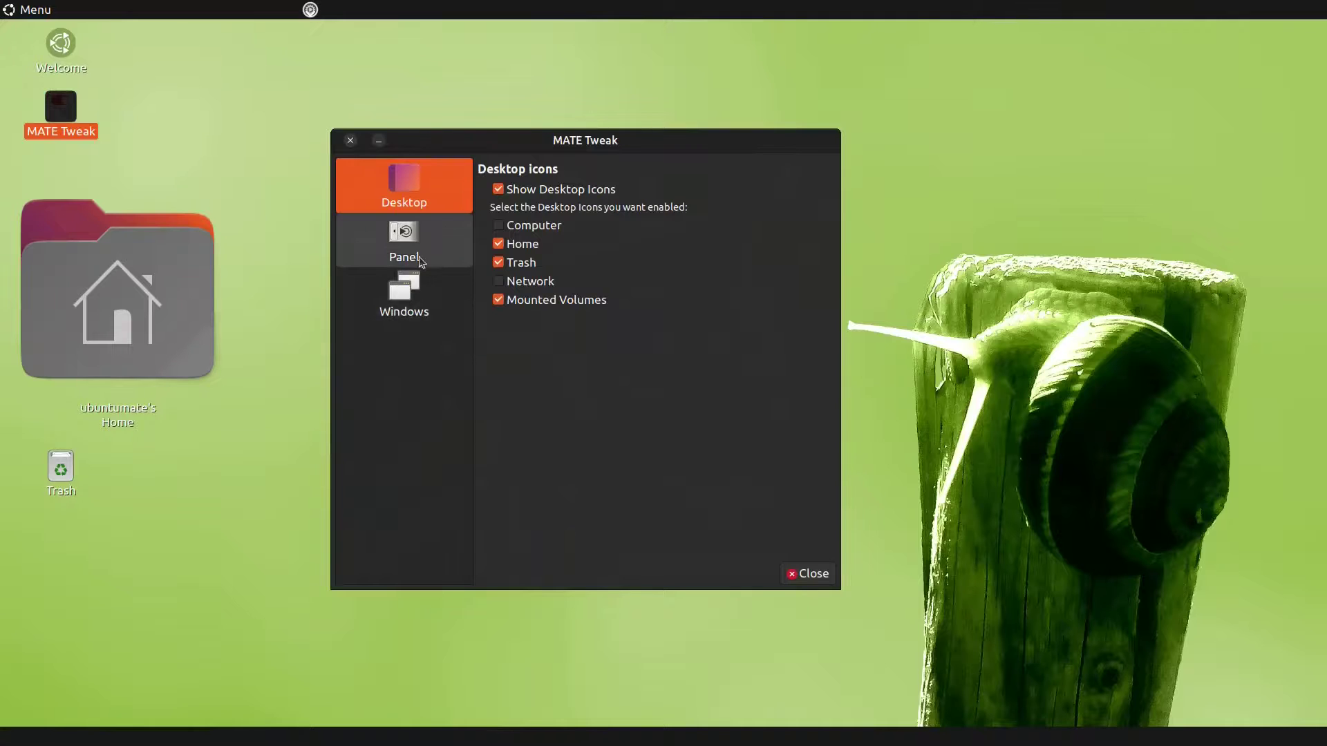
left_click(418, 256)
left_click(411, 297)
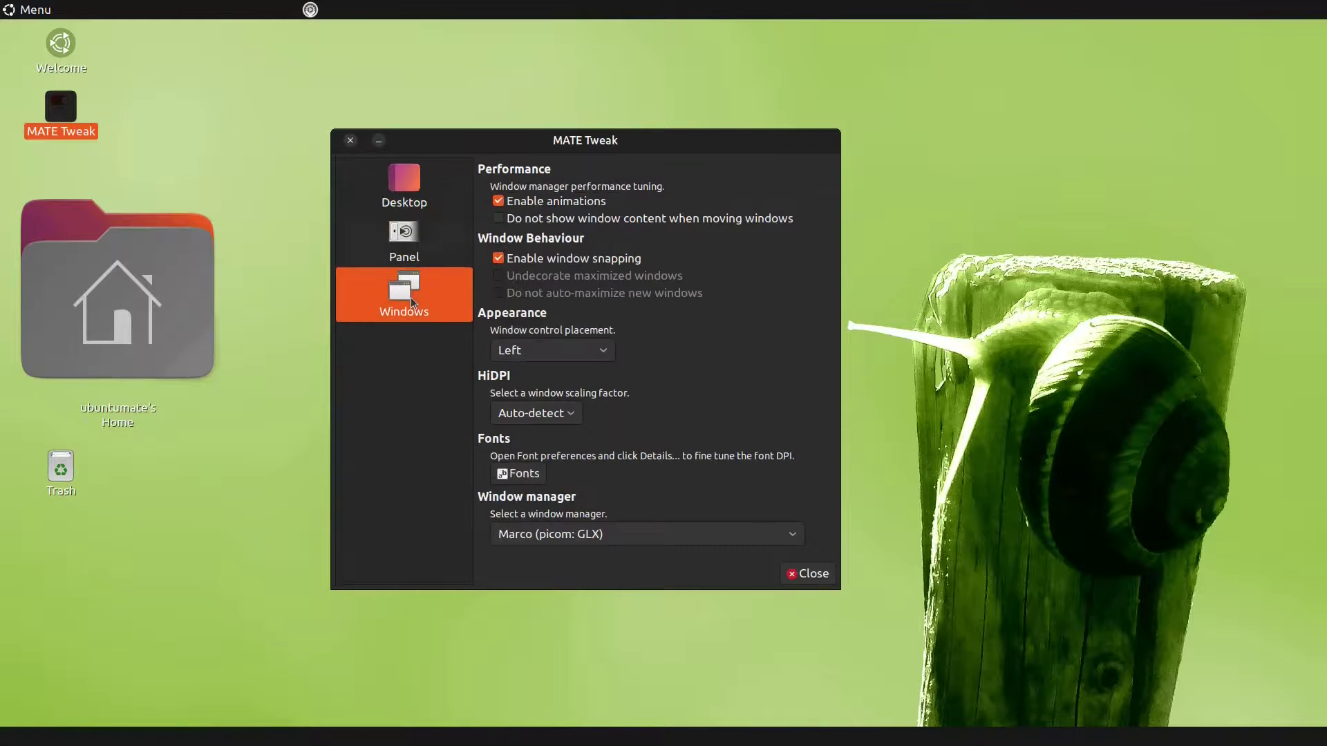
left_click(575, 535)
left_click(572, 582)
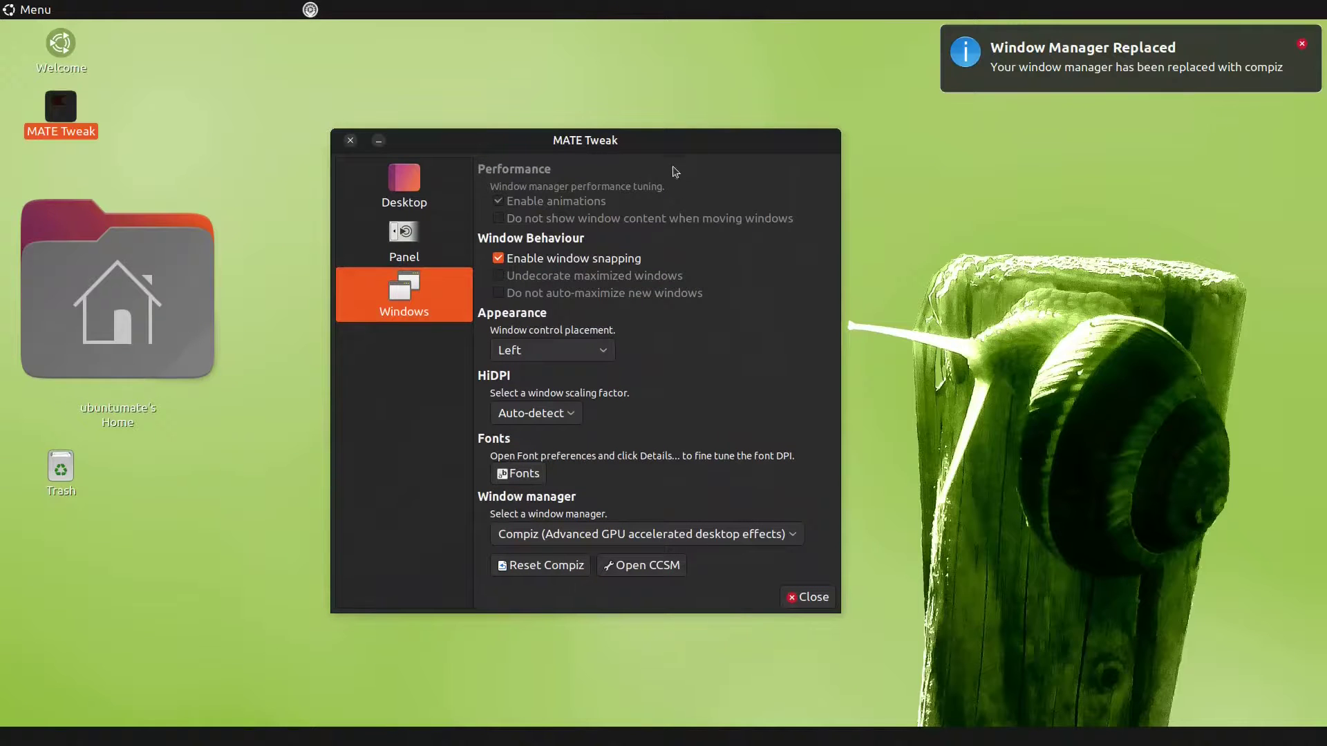
left_click(802, 594)
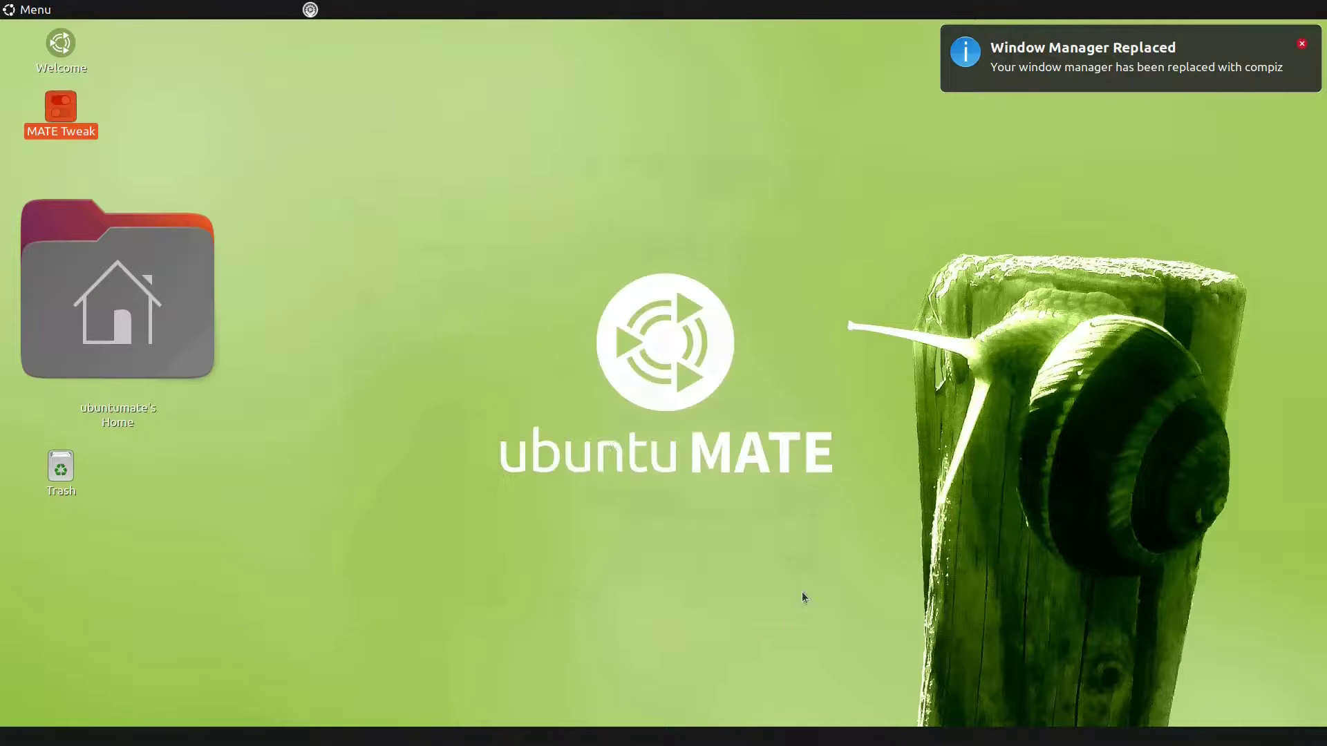
- Open CompizConfig Settings Manager, dismiss its warning, and enable Wobbly Windows and Water Effect, disabling Snapping Windows to resolve the conflict
left_click(310, 10)
left_click(400, 51)
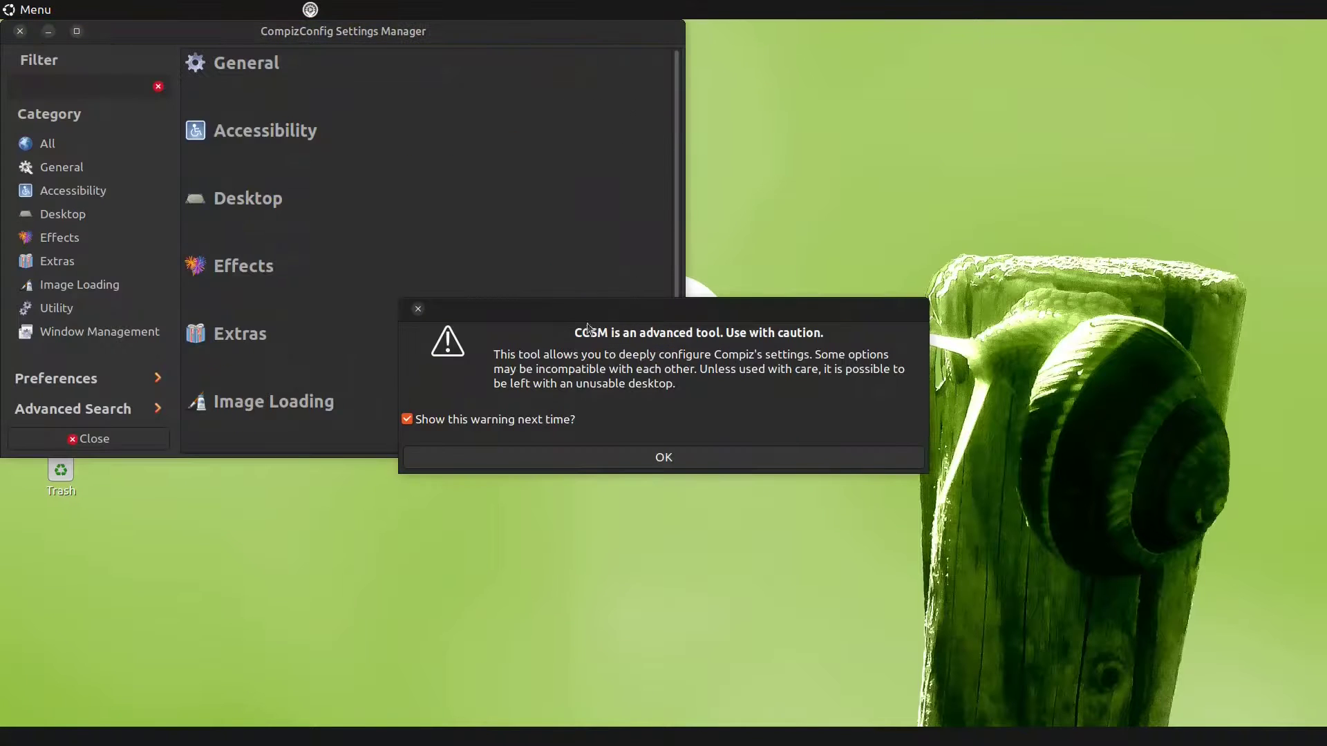
left_click(632, 457)
left_click_drag(677, 137, 677, 264)
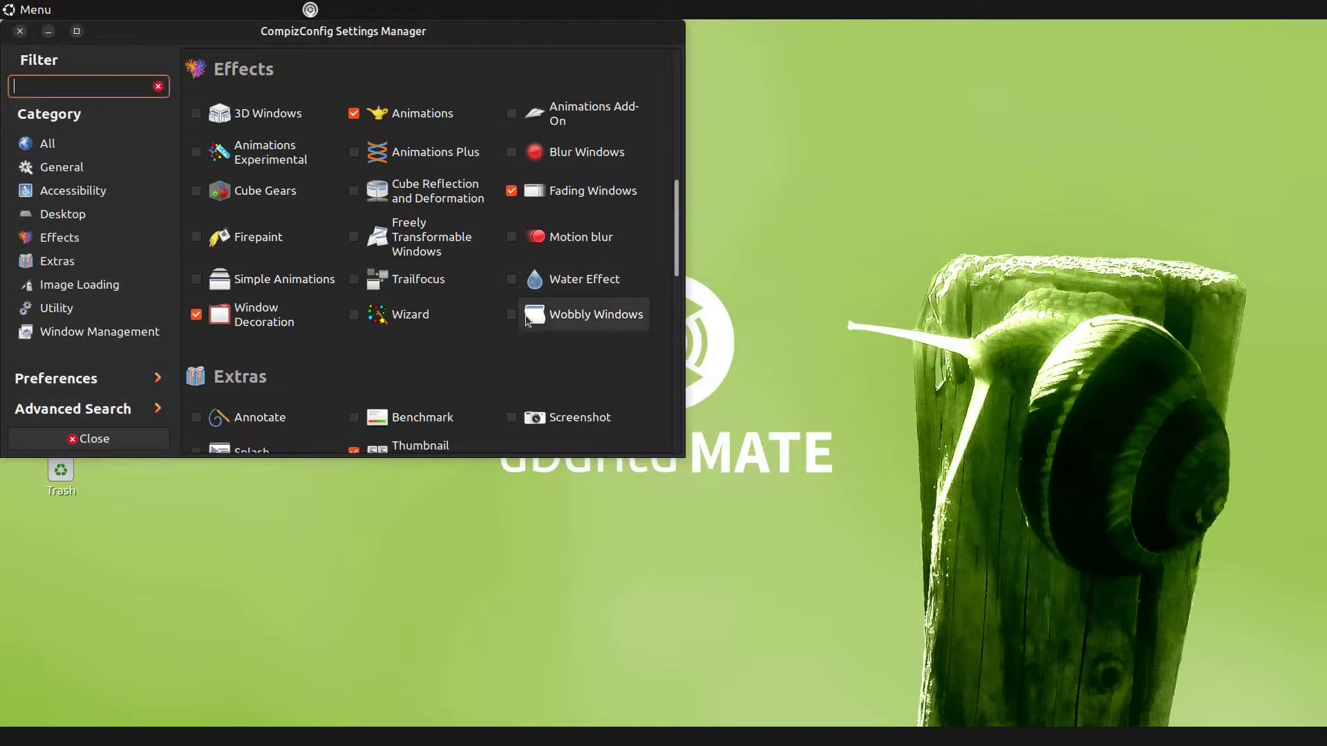
left_click(512, 315)
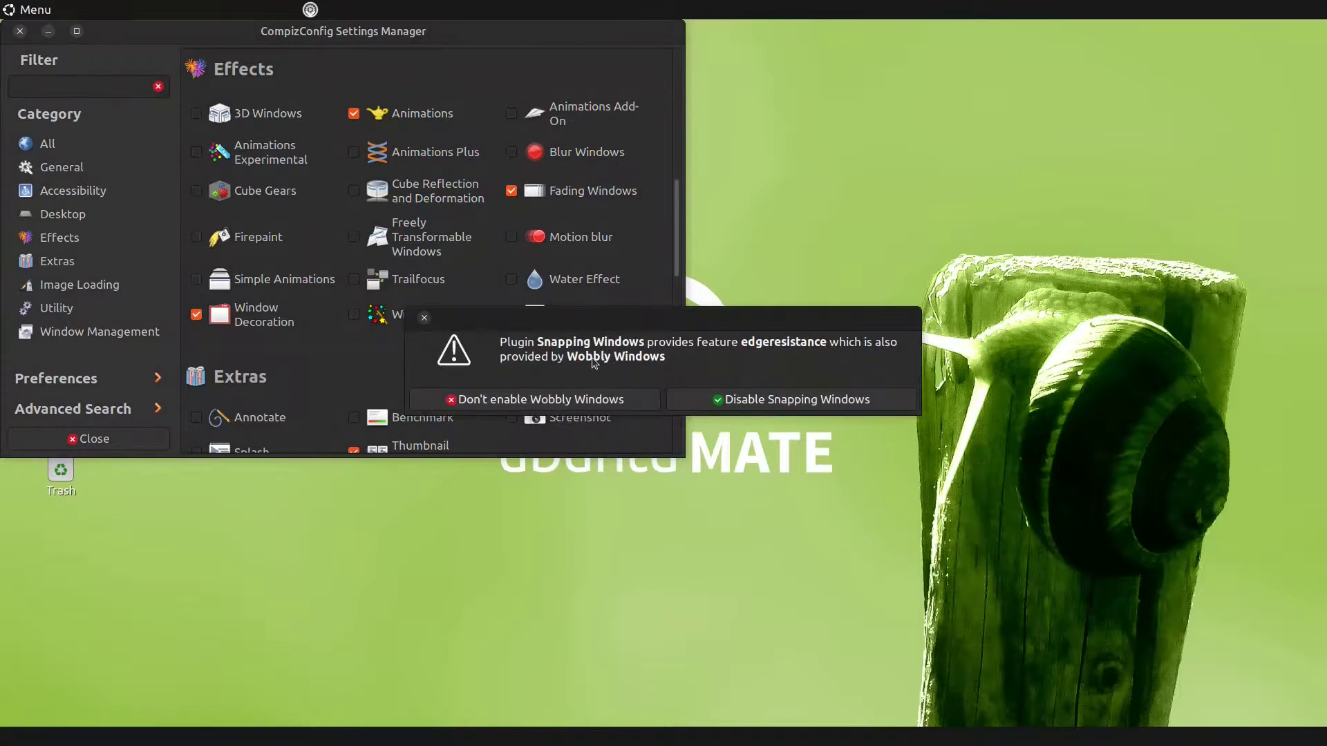
left_click(731, 401)
left_click(731, 401)
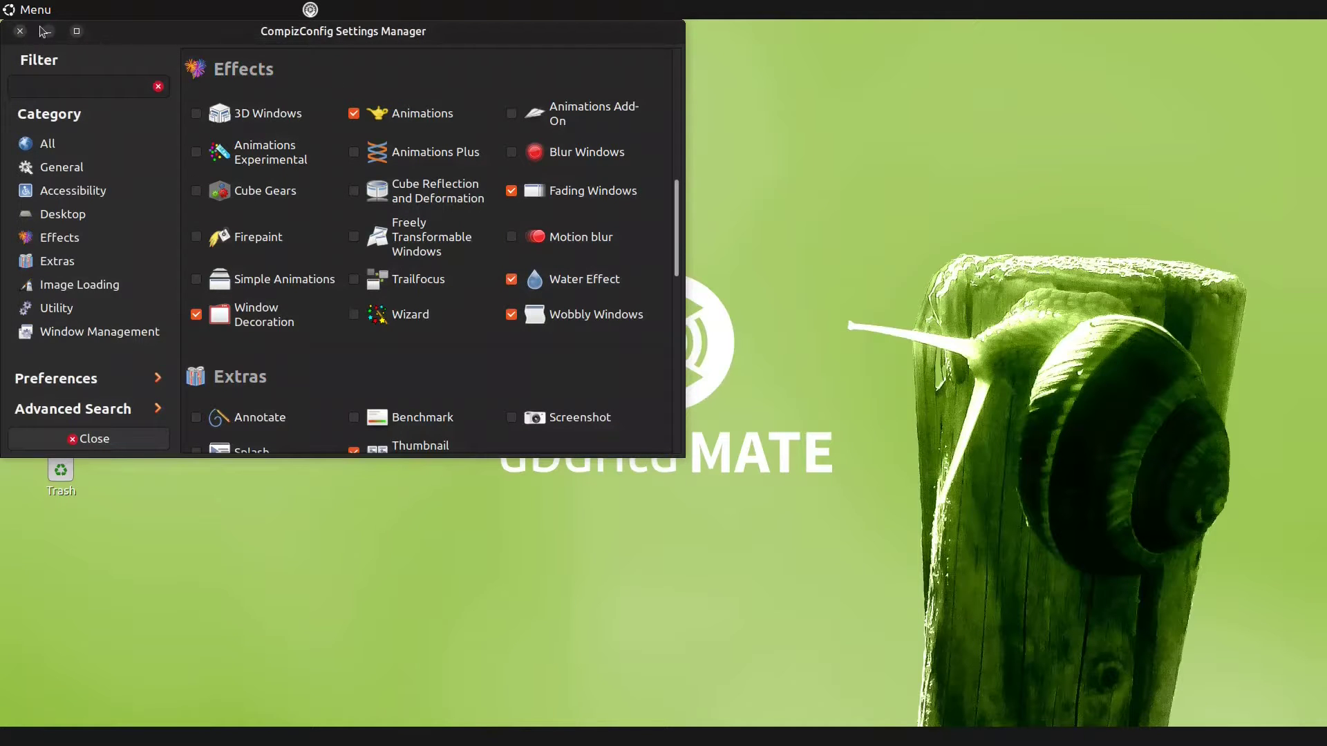
- Move the CompizConfig Settings Manager window around the desktop to test the wobble, and turn on the rain water effect
left_click_drag(136, 34, 542, 150)
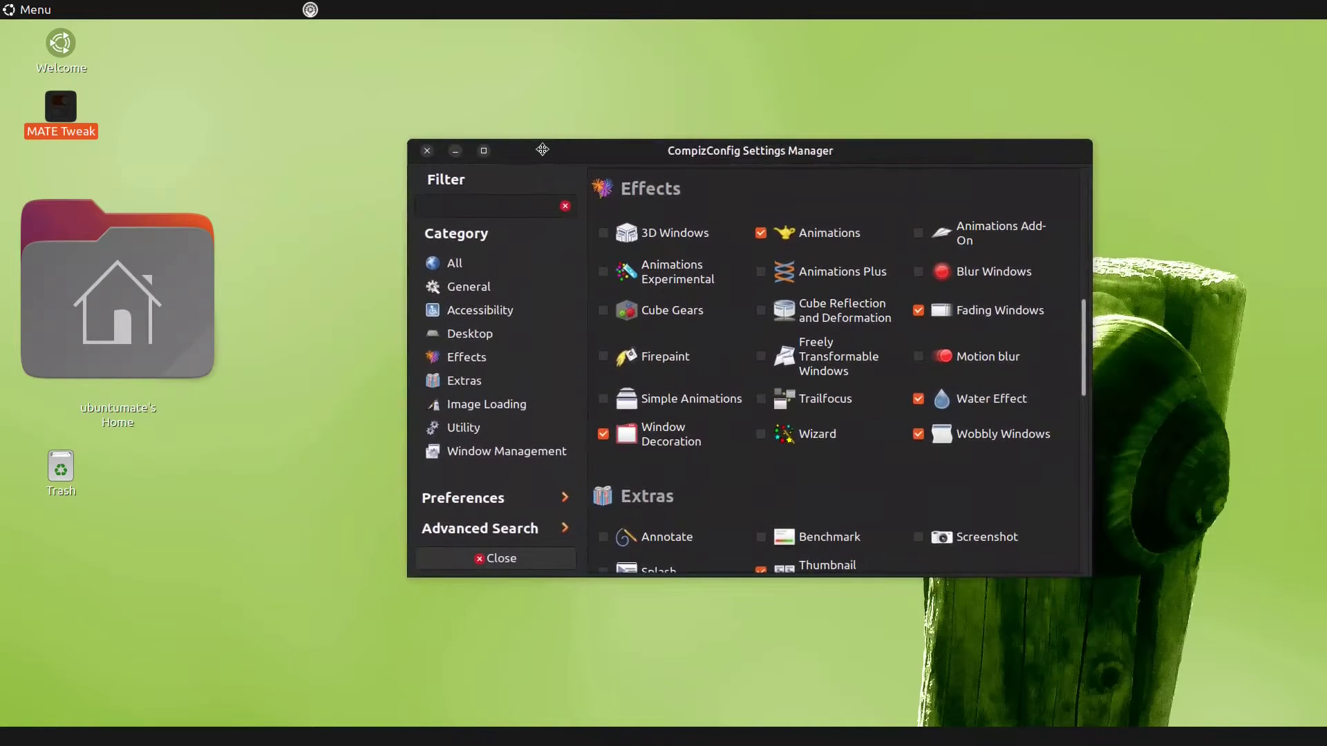
left_click_drag(542, 150, 498, 146)
key("shift+F9")
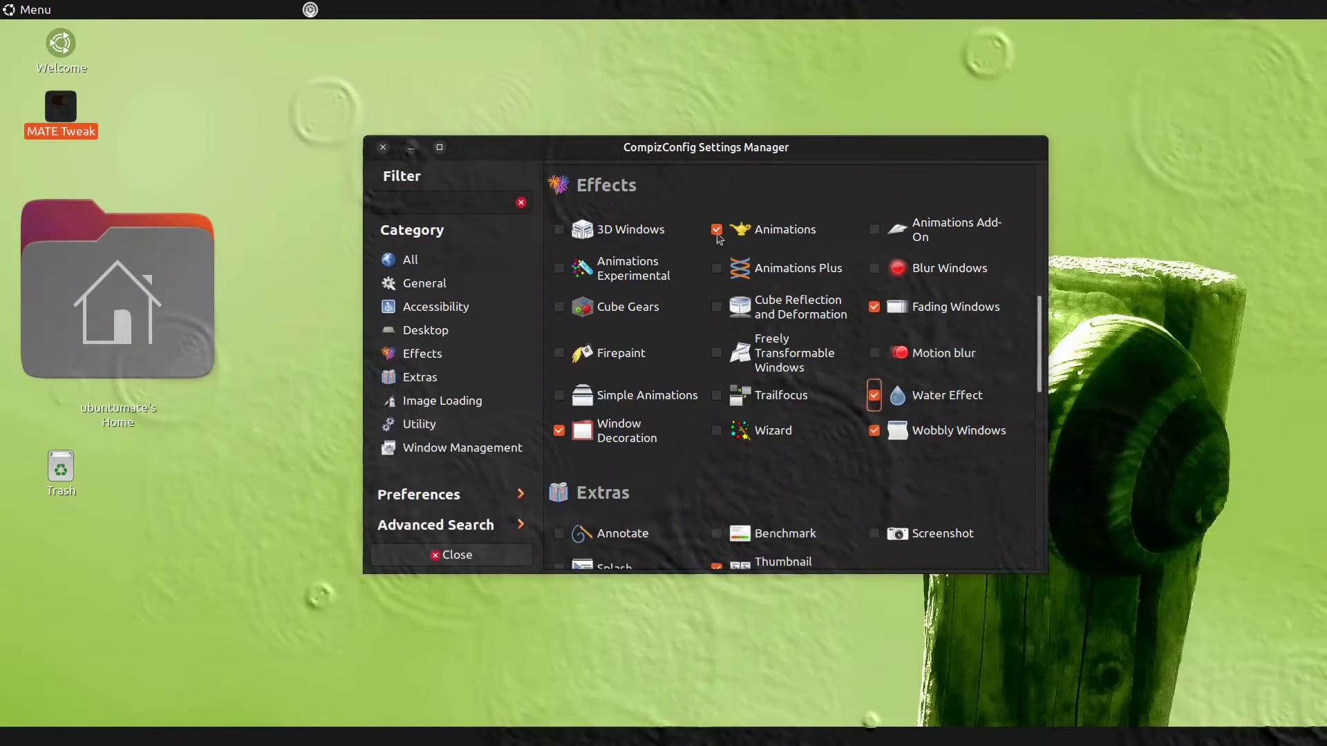
left_click_drag(632, 147, 690, 171)
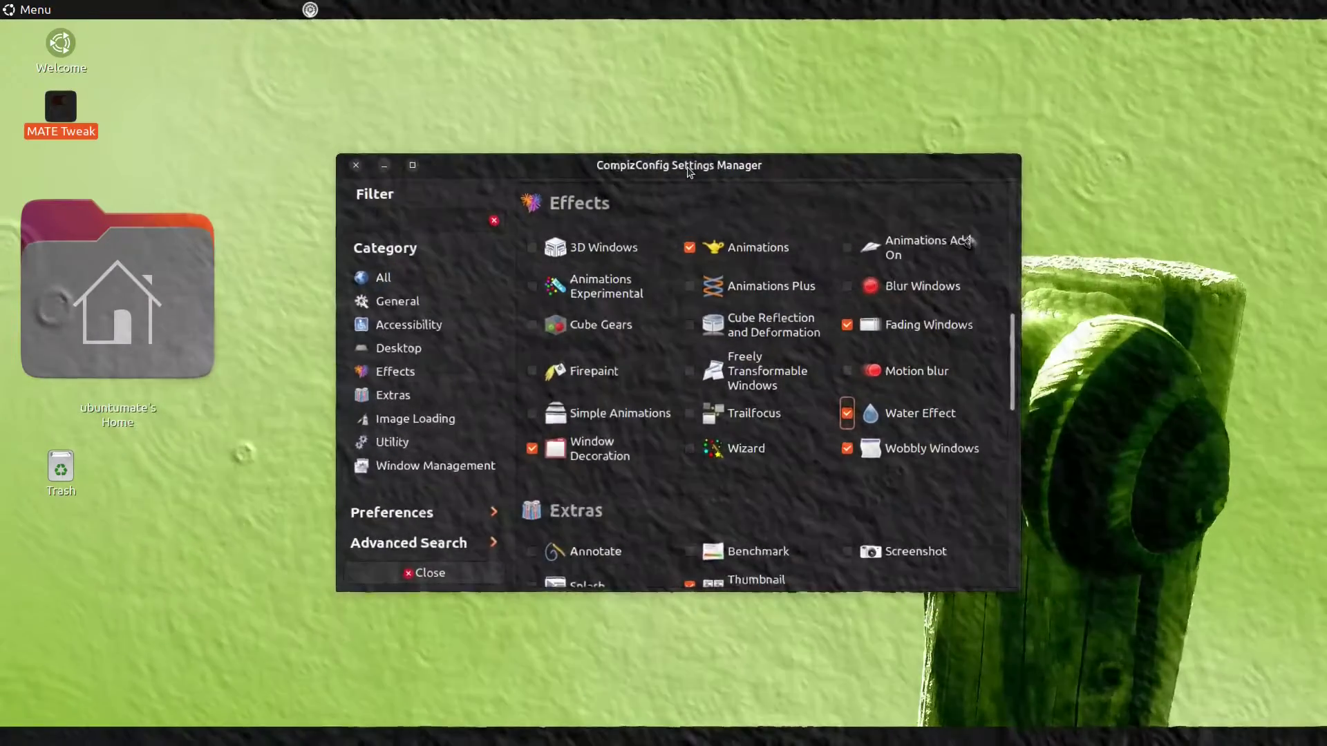